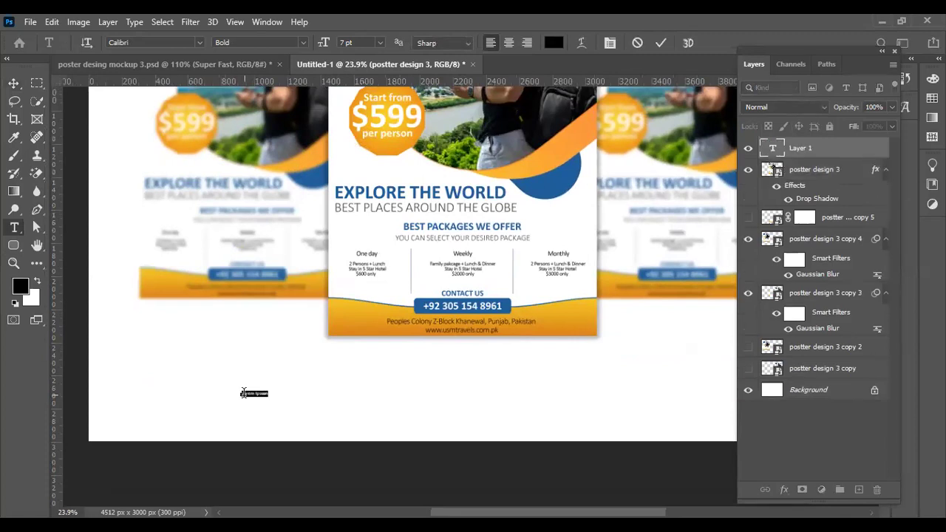
Add the bold Calibri text SUPER FAST DELIVERY in the blank area below the posters.
left_click(243, 393)
key("ctrl+Return")
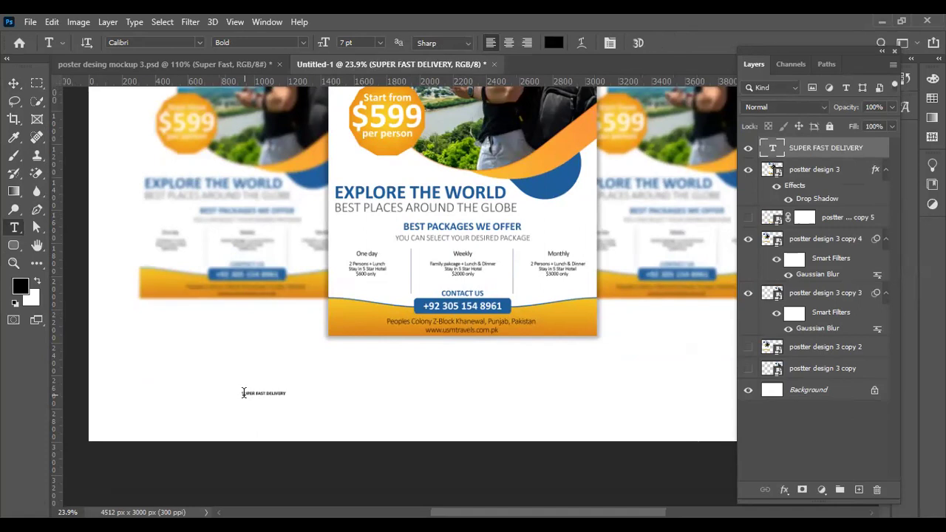
key("ctrl+a")
key("ctrl+d")
Enlarge the SUPER FAST DELIVERY text to 89 pt and shift it roughly to the middle below the posters.
left_click_drag(320, 42, 417, 43)
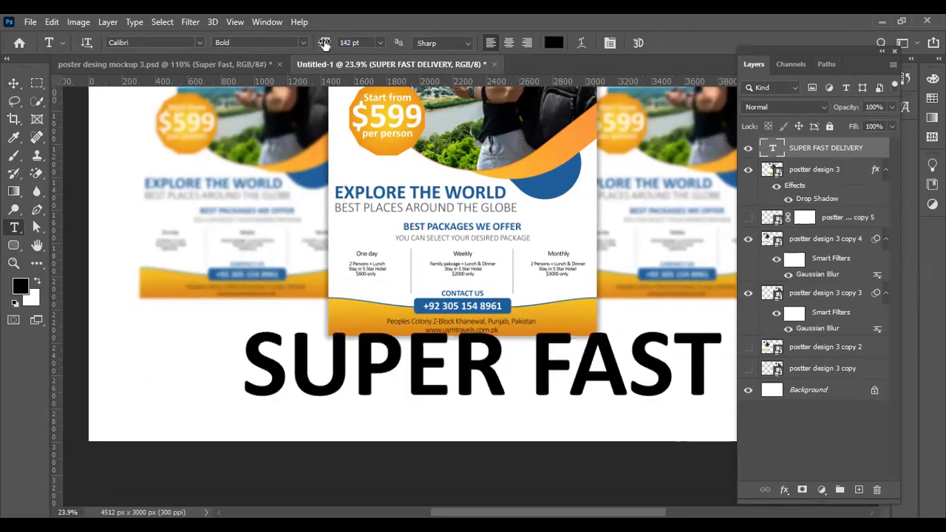
left_click_drag(323, 44, 321, 44)
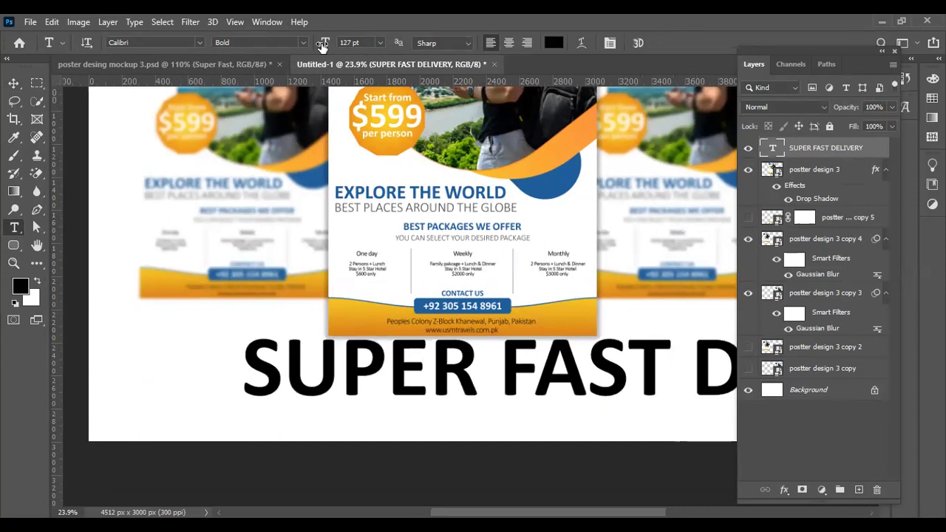
key("z")
left_click_drag(450, 306, 486, 303)
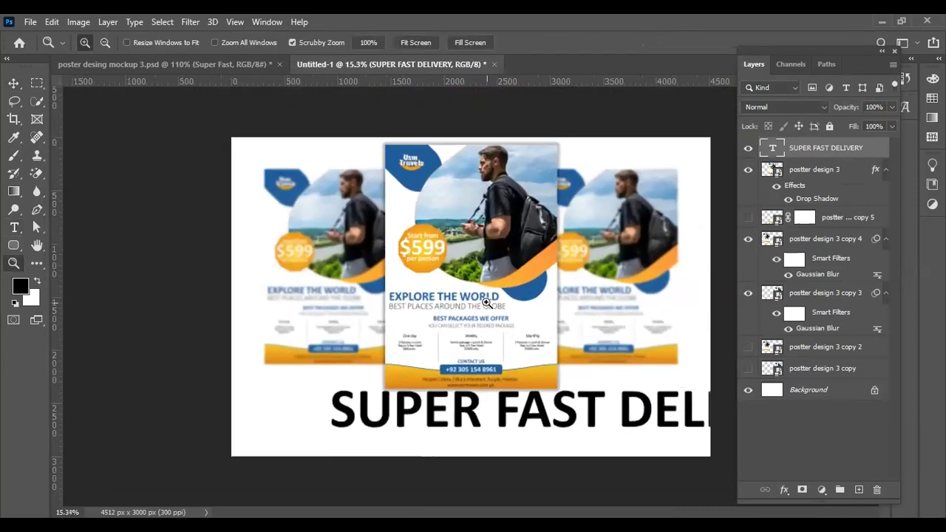
key("t")
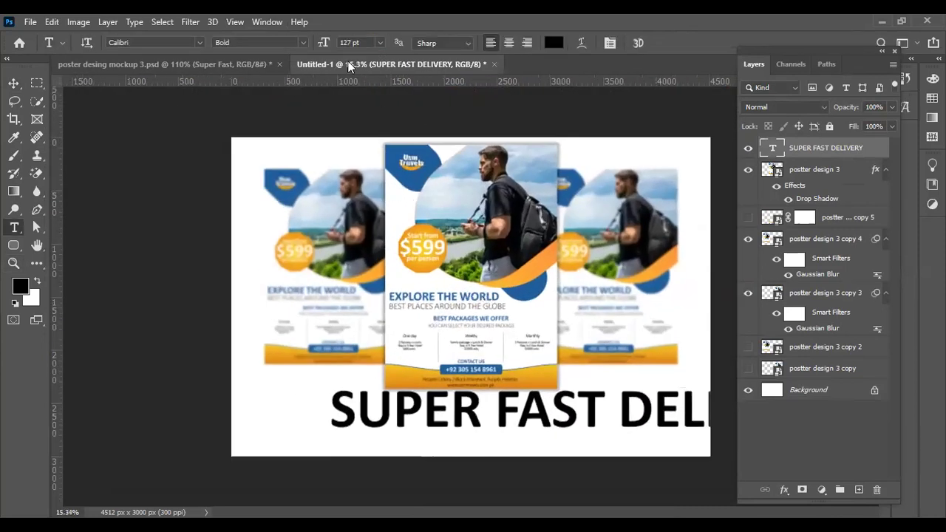
left_click_drag(323, 42, 317, 45)
key("v")
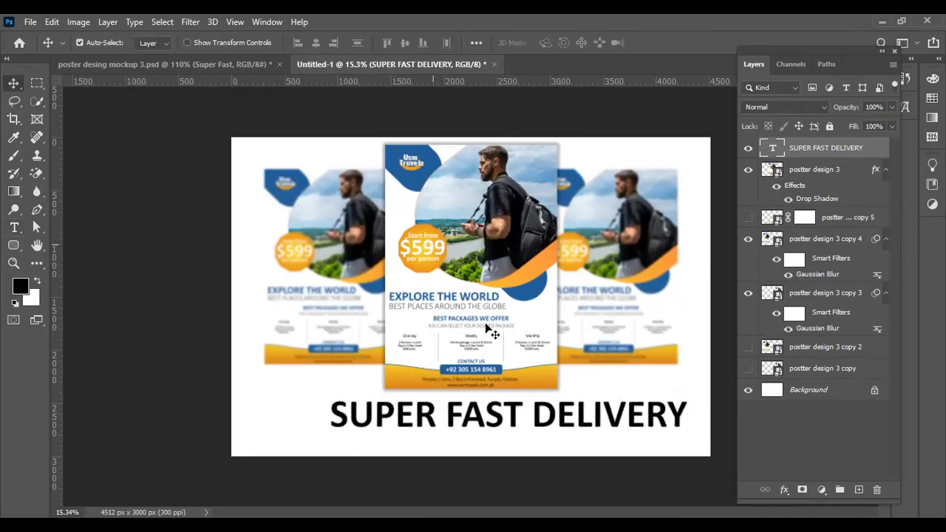
left_click_drag(581, 417, 556, 414)
Change the font of the SUPER FAST DELIVERY text to Faster One Regular.
key("t")
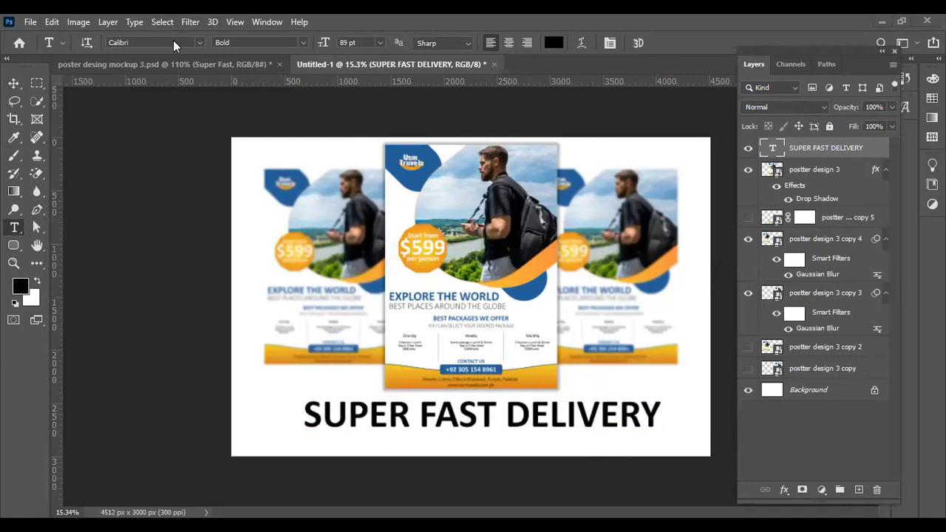
left_click(172, 41)
type("faster")
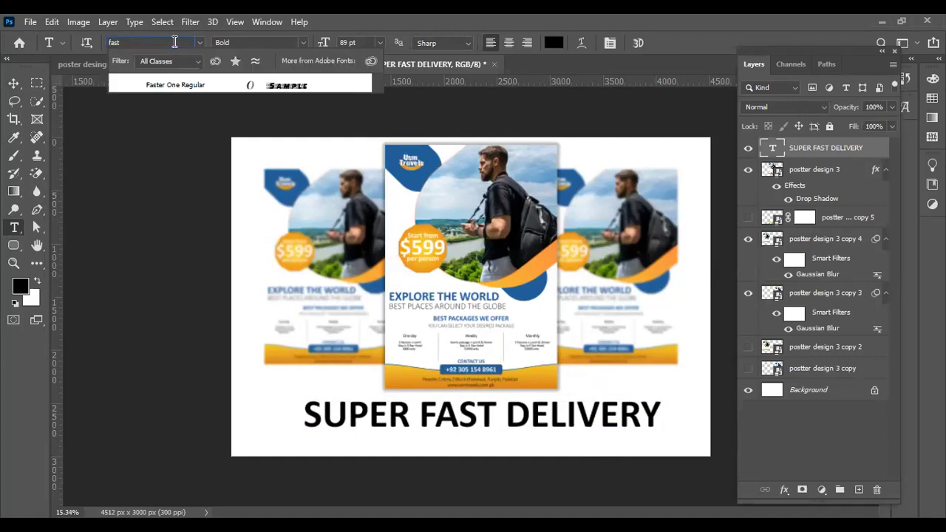
left_click(174, 85)
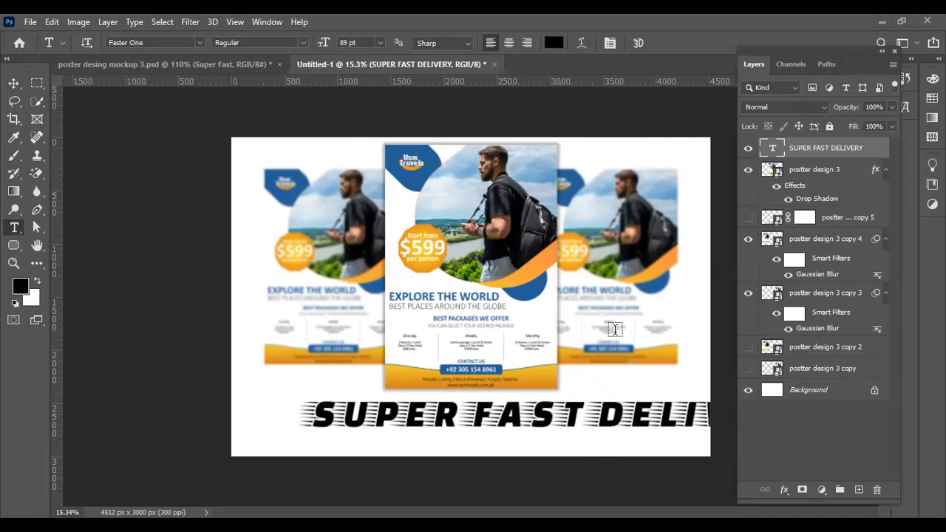
Shift the text toward the canvas's left edge, duplicate it just below, and set the copy's font to BreezedCaps BoldOblique.
key("v")
left_click_drag(576, 418, 536, 440)
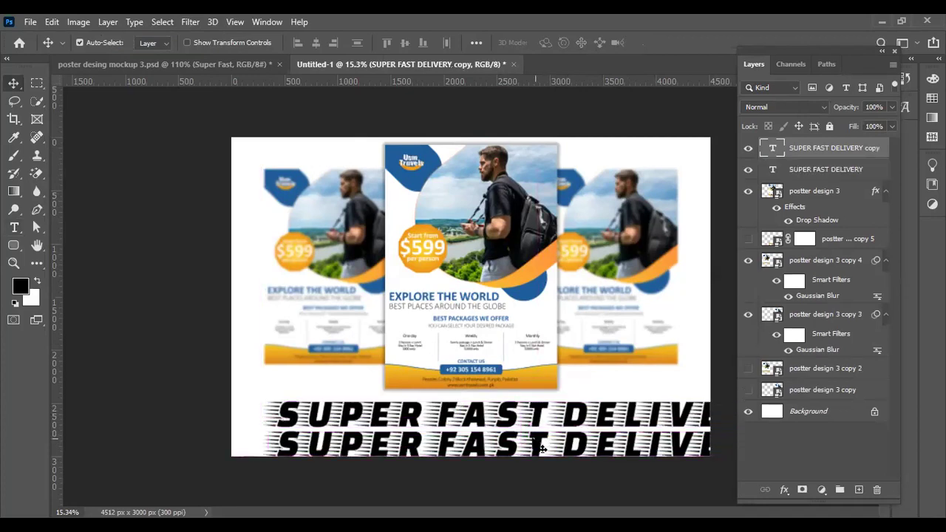
key("t")
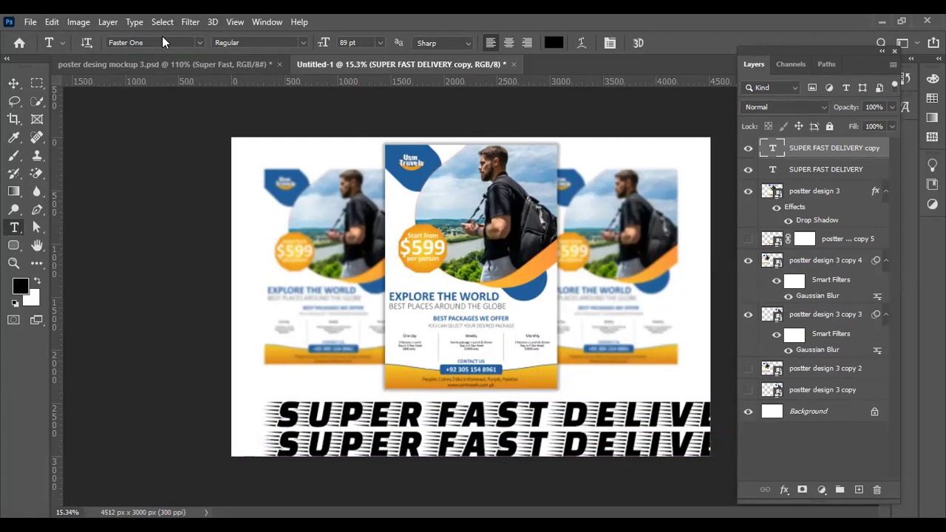
left_click(162, 41)
type("bree")
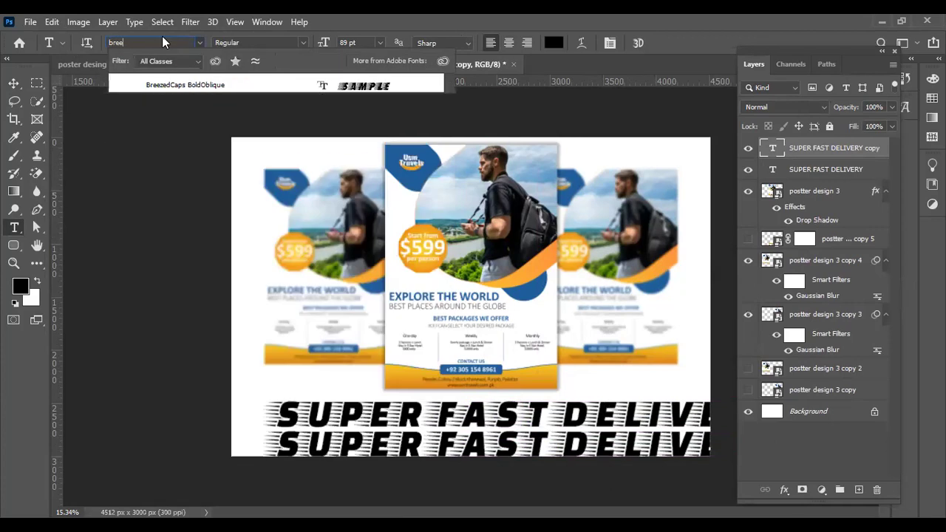
left_click(174, 85)
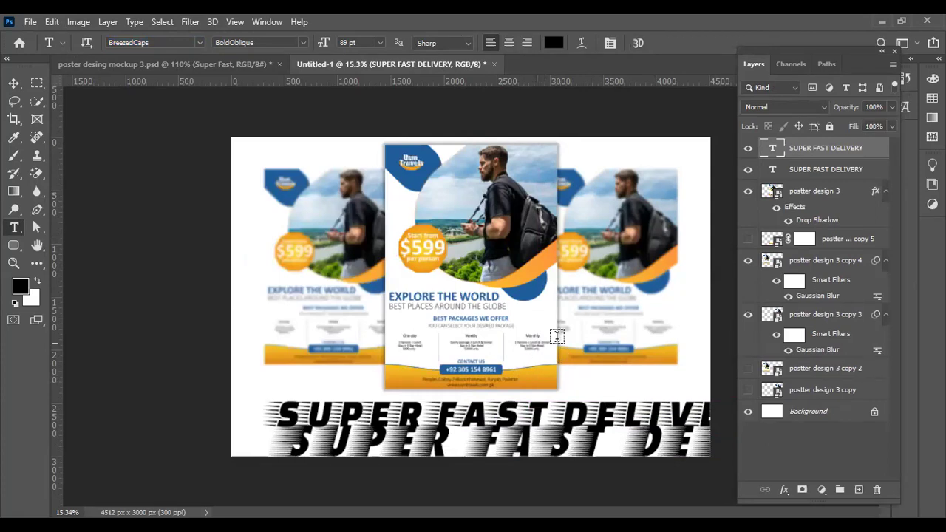
Reduce both SUPER FAST DELIVERY text layers to 66 pt together.
left_click(848, 169, "shift")
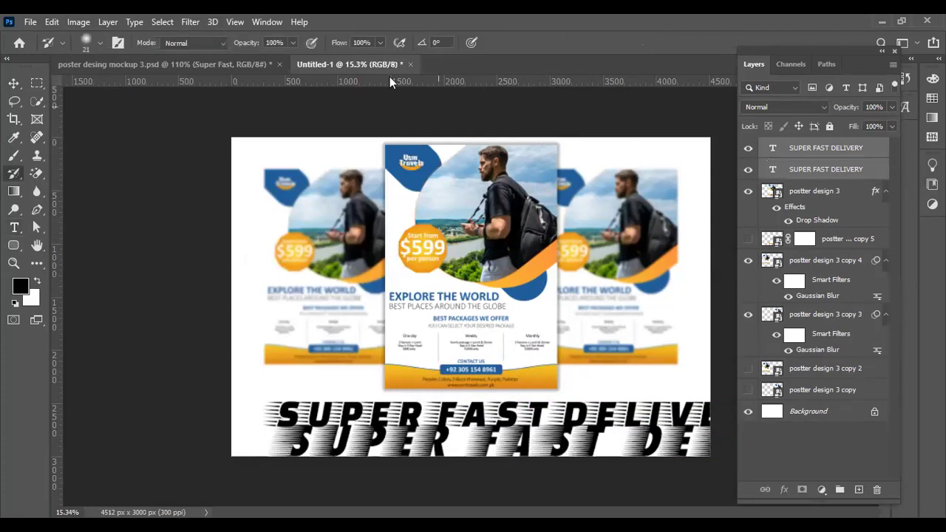
mouse_move(322, 44)
left_mouse_down()
mouse_move(312, 44)
mouse_move(320, 43)
left_mouse_up()
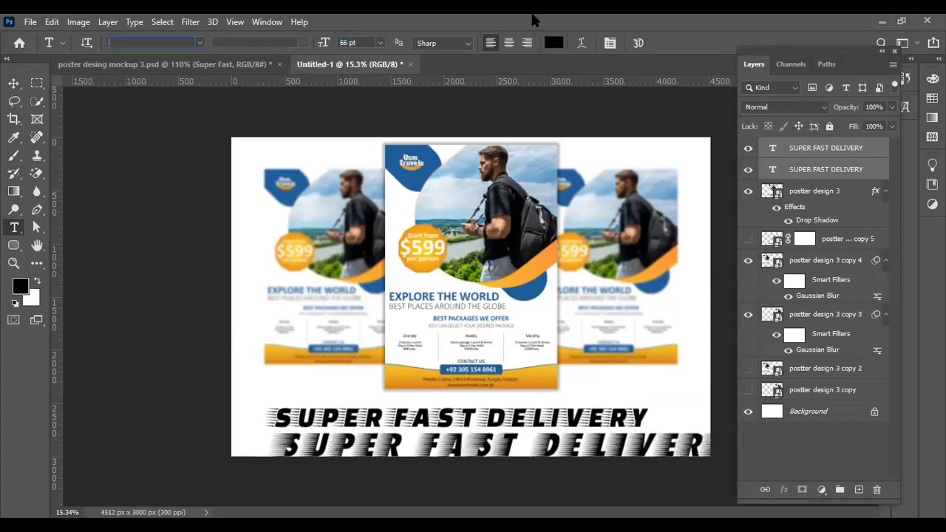
left_click(792, 146)
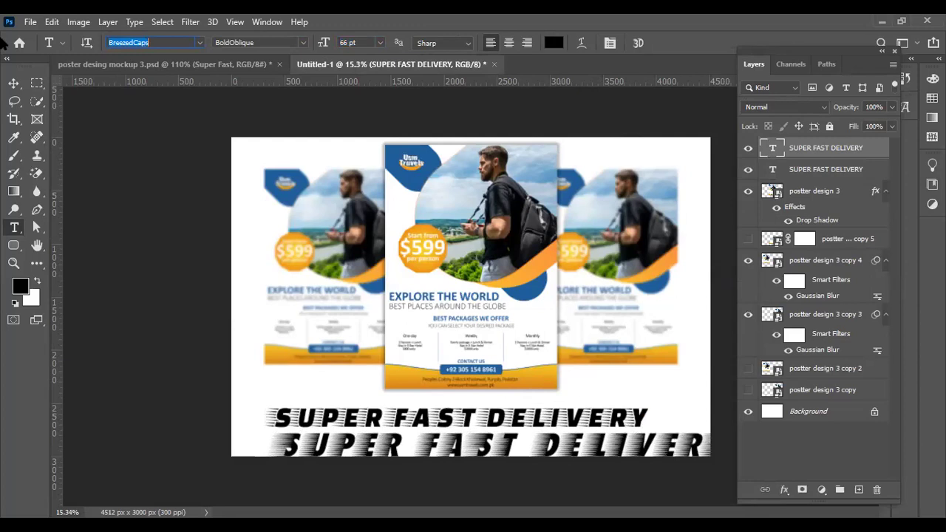
left_click(13, 83)
Hide the Faster One text layer and move the BreezedCaps text up into the space below the posters.
key("z")
left_click_drag(453, 403, 493, 409)
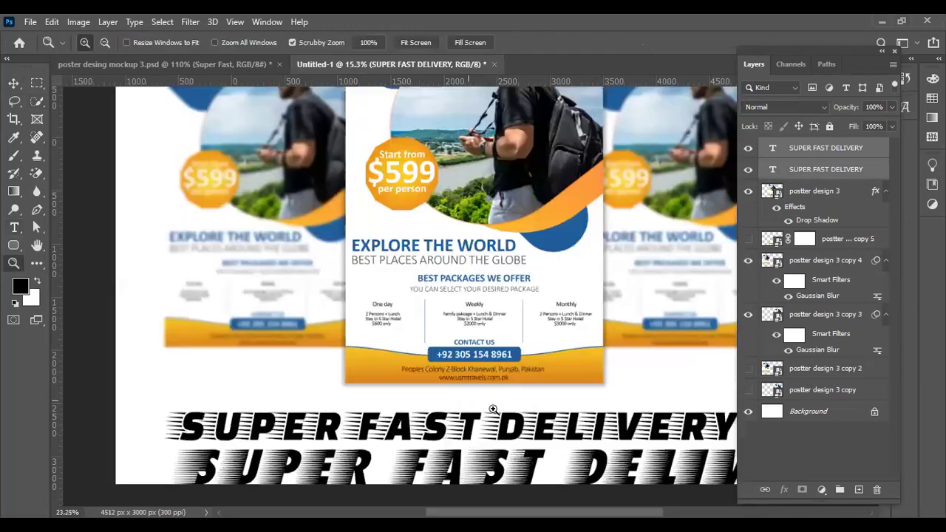
key("v")
scroll(482, 348, "down", 2)
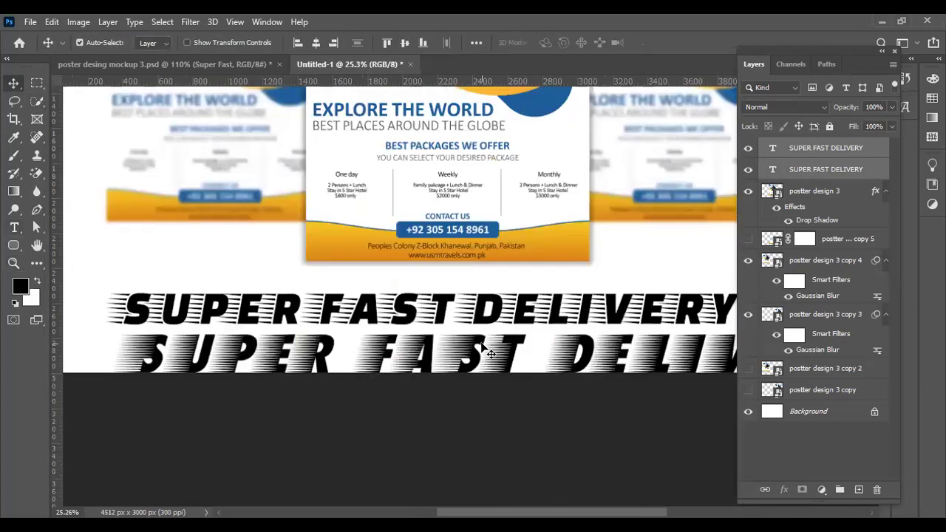
key("z")
left_click_drag(488, 353, 444, 346)
key("v")
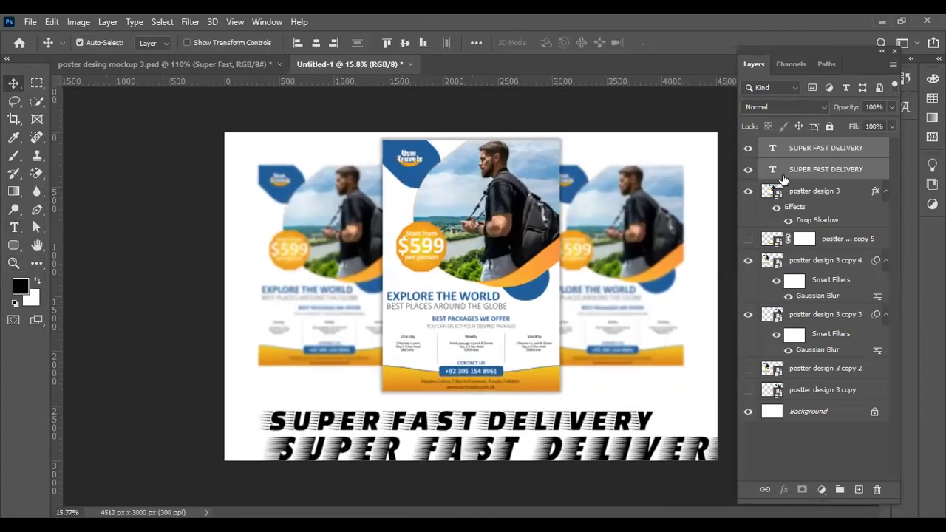
left_click(749, 170)
mouse_move(554, 450)
left_mouse_down()
mouse_move(526, 409)
mouse_move(528, 426)
mouse_move(502, 416)
mouse_move(513, 407)
left_mouse_up()
Set the tracking of both selected text layers to -220 and their font size to 80 pt.
key("ctrl+space")
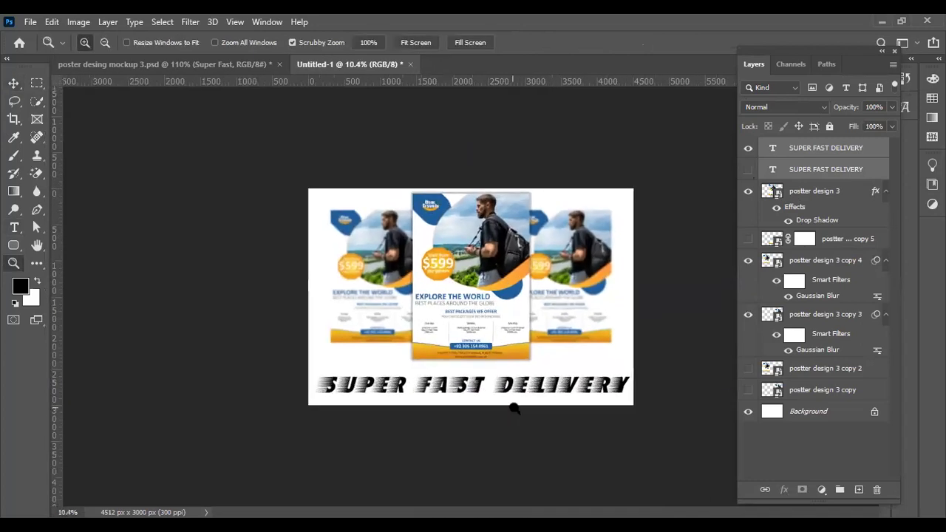
key("ctrl+space")
left_click_drag(472, 384, 497, 383)
key("t")
left_click(610, 43)
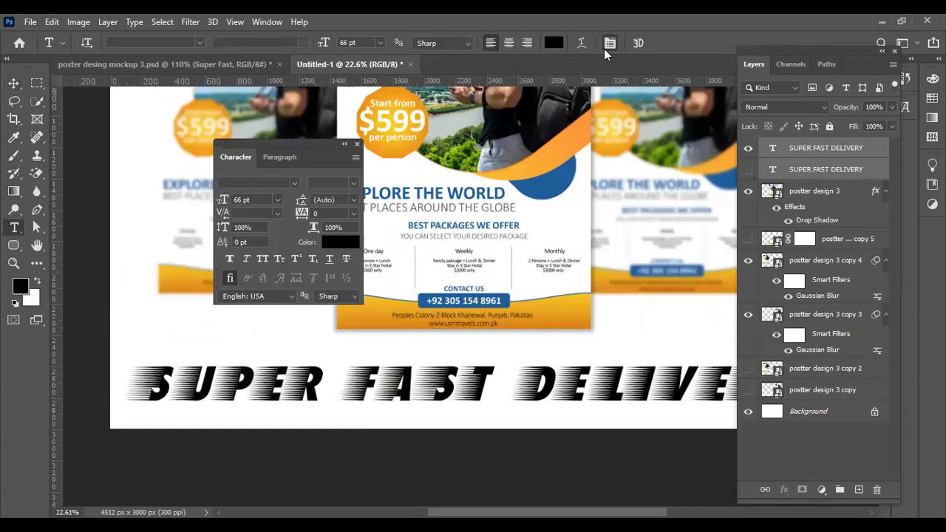
left_click(302, 215)
left_click_drag(303, 216, 300, 212)
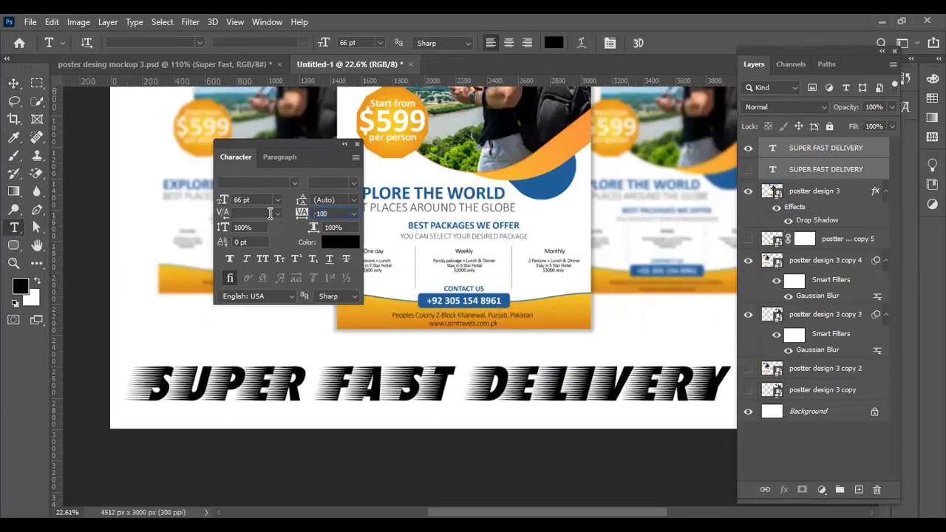
left_click_drag(300, 213, 291, 213)
left_click_drag(221, 201, 238, 198)
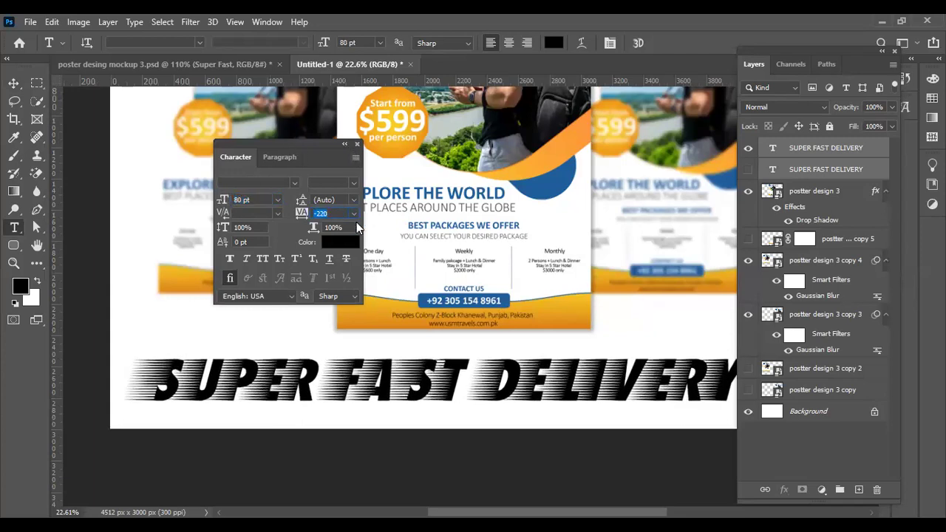
Recolour both text layers with the blue 1e5e9b sampled from the central poster.
left_click(342, 242)
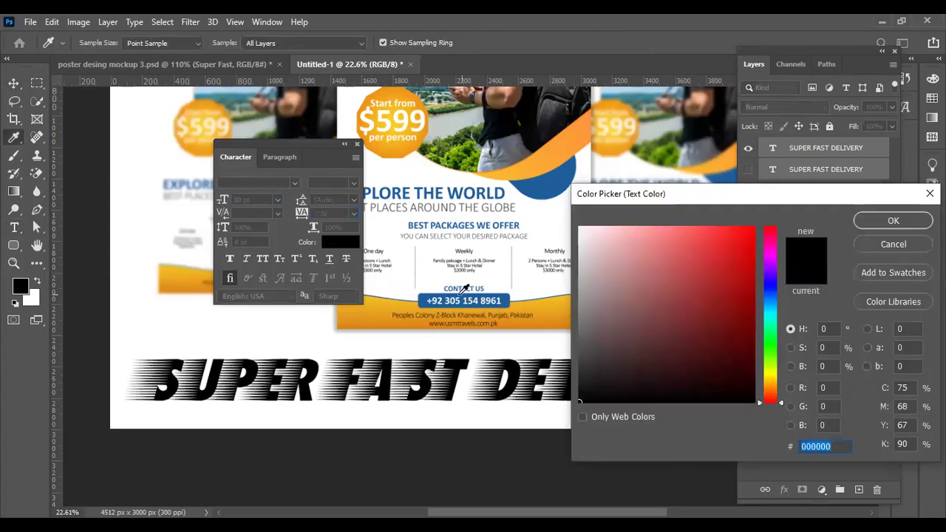
left_click(427, 303)
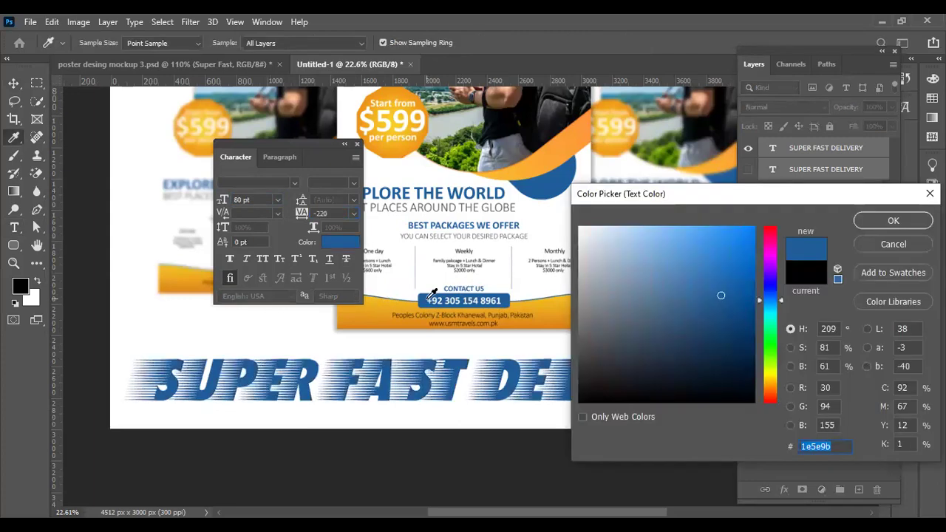
left_click(370, 320)
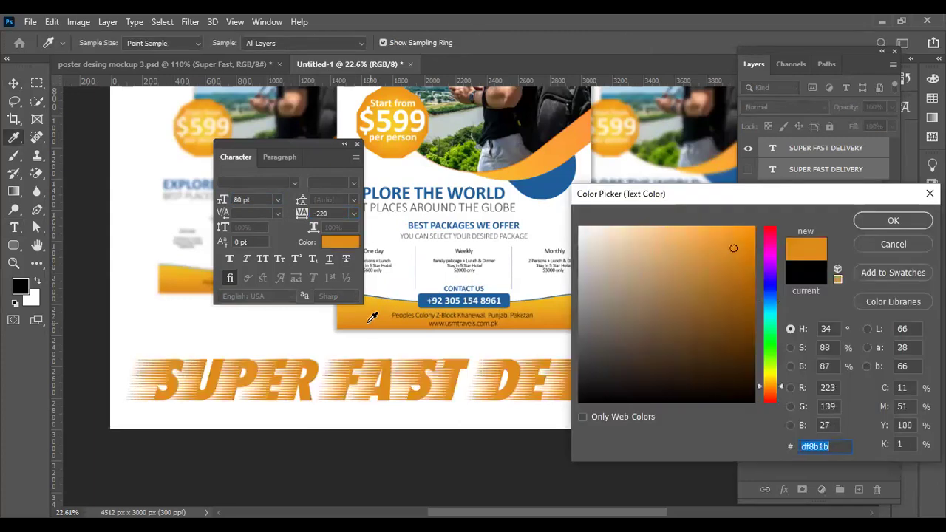
left_click(358, 145)
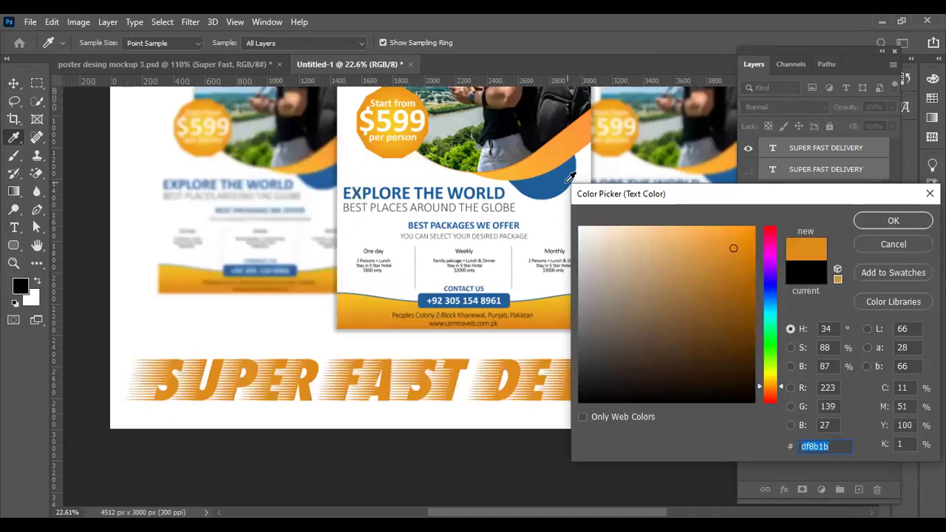
left_click(566, 189)
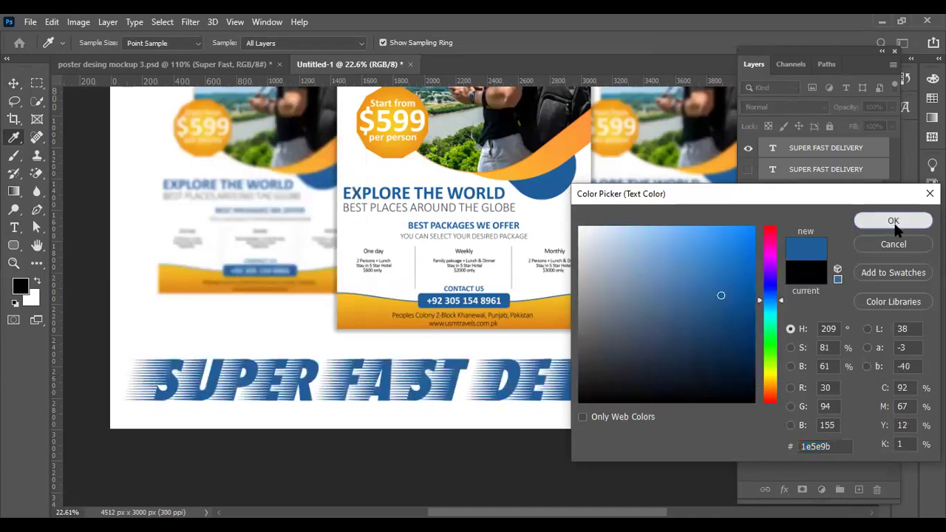
left_click(893, 221)
Centre the visible SUPER FAST DELIVERY text horizontally on the canvas by aligning it with the Background layer.
left_click(862, 155)
key("z")
left_click(542, 298, "alt")
left_click(535, 297, "alt")
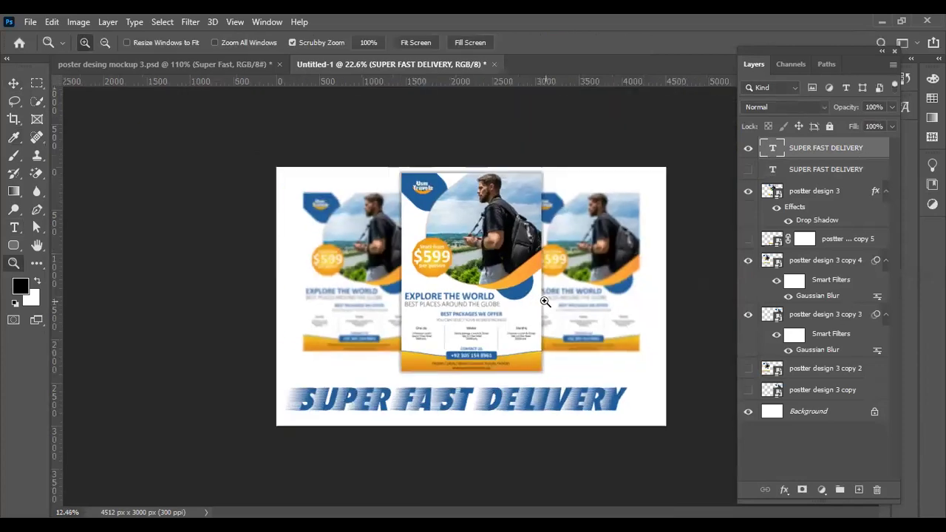
key("t")
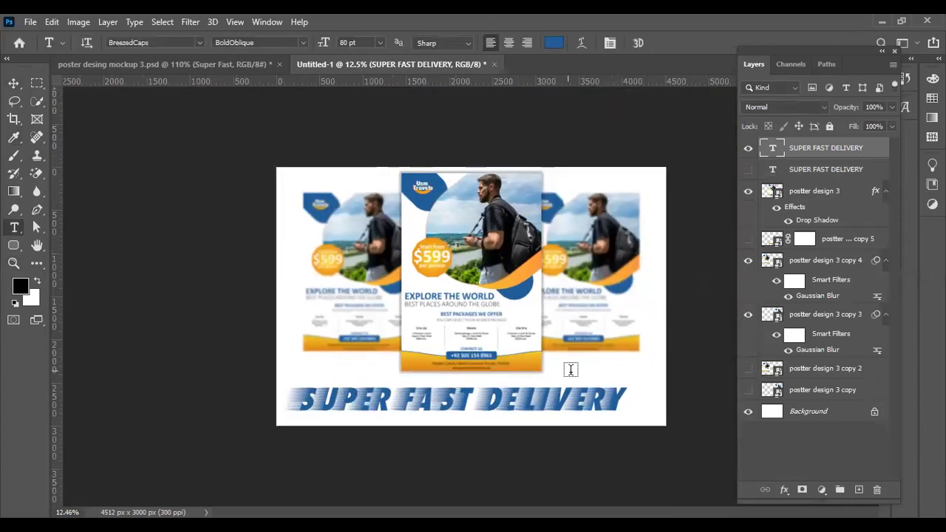
left_click(800, 407)
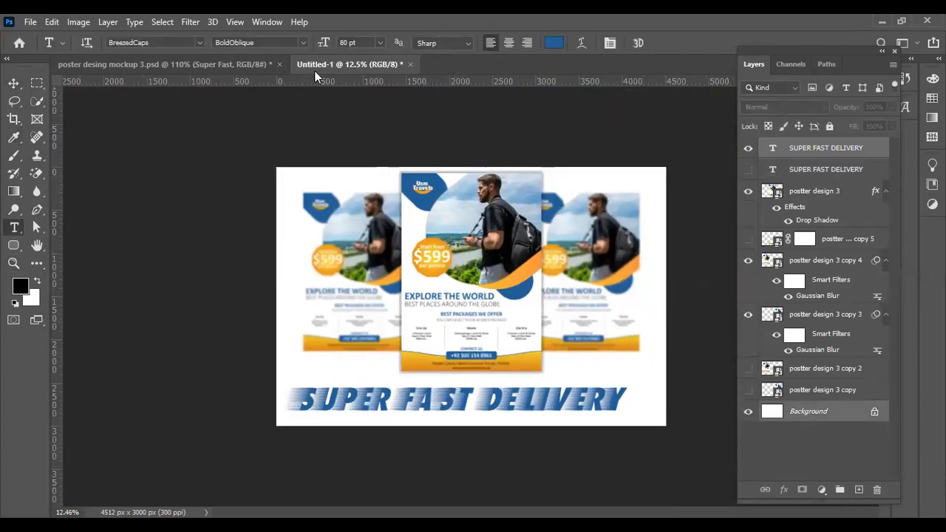
key("v")
left_click(315, 42)
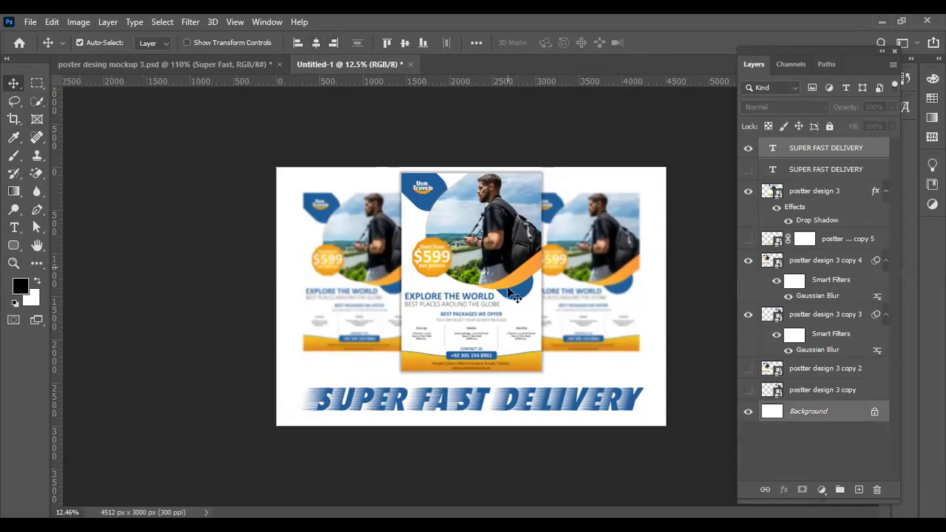
Move the visible SUPER FAST DELIVERY text layer slightly up towards the posters.
key("z")
left_click(492, 392)
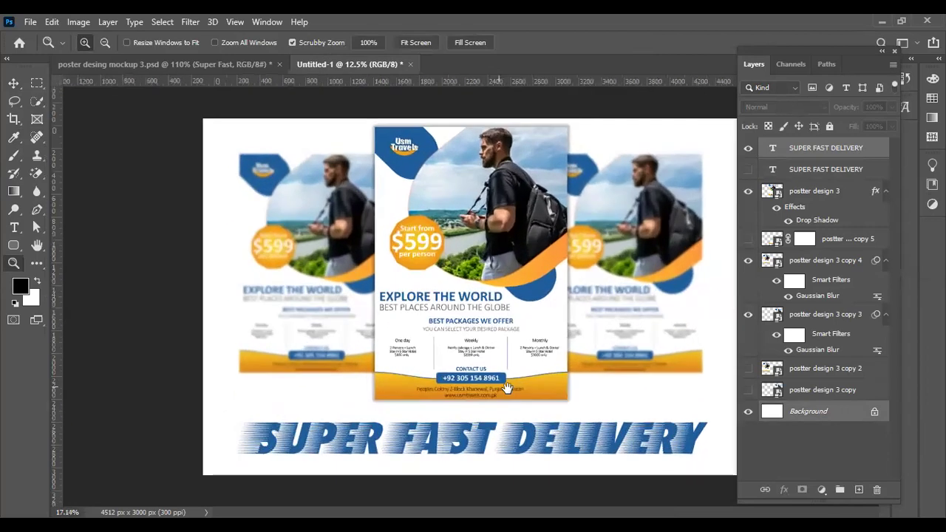
key("v")
scroll(476, 360, "up", 1)
scroll(473, 329, "up", 2)
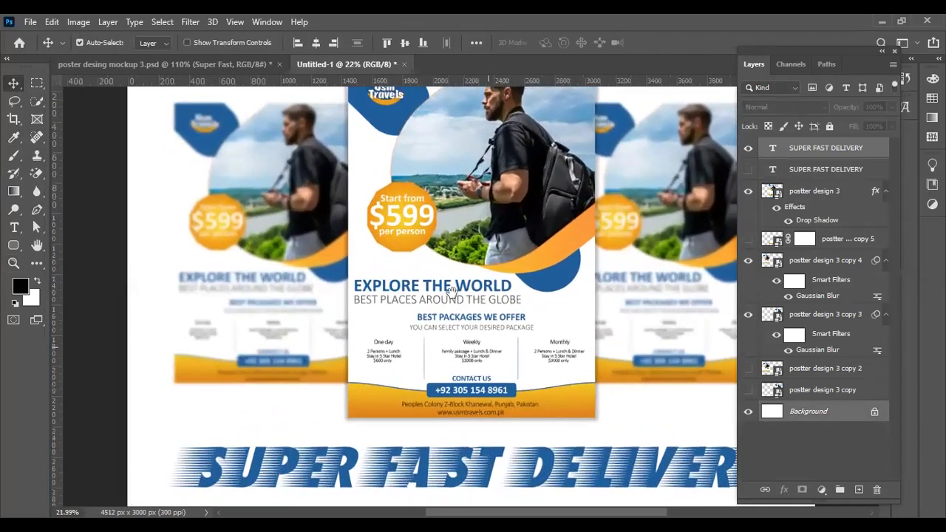
left_click_drag(452, 368, 449, 363)
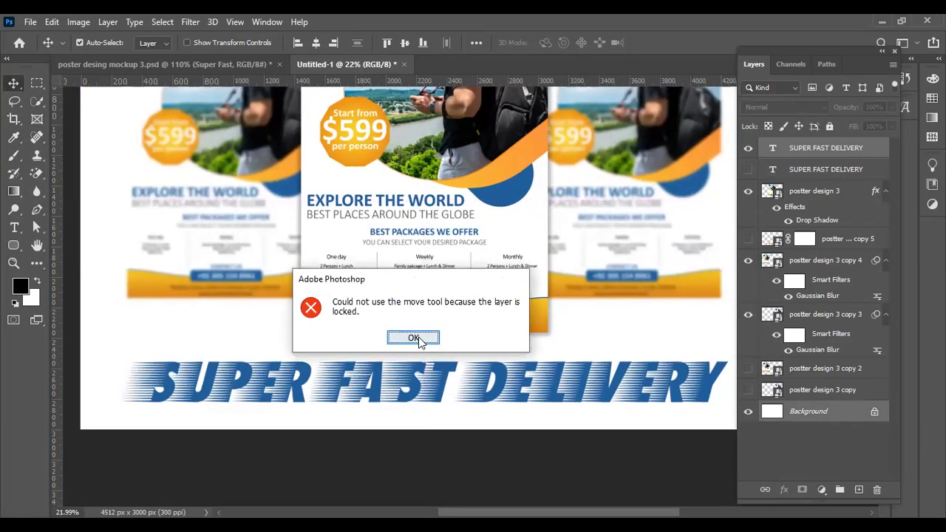
left_click(414, 337)
left_click(826, 149)
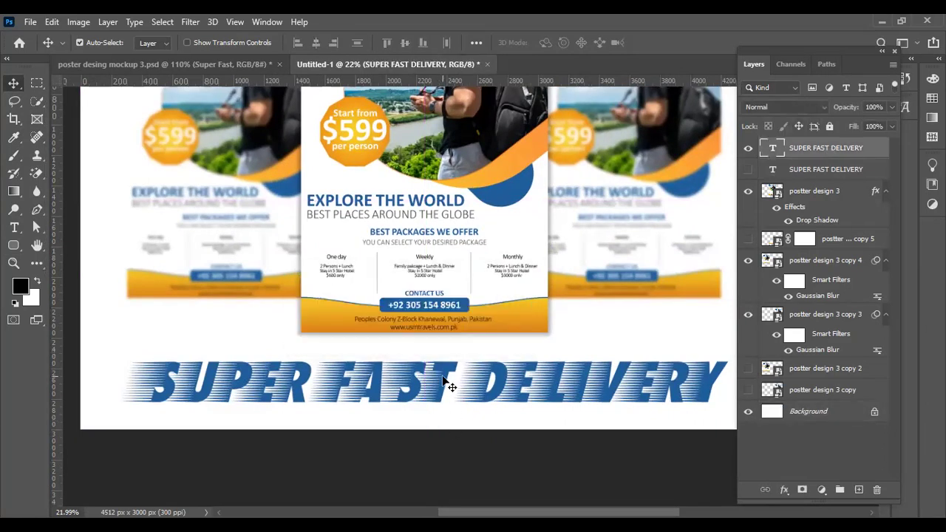
left_click_drag(441, 369, 441, 354)
Duplicate the SUPER FAST DELIVERY text just below itself and replace the copy's wording with "Exclusivly on Fiverr".
key("z")
left_click(471, 366, "alt")
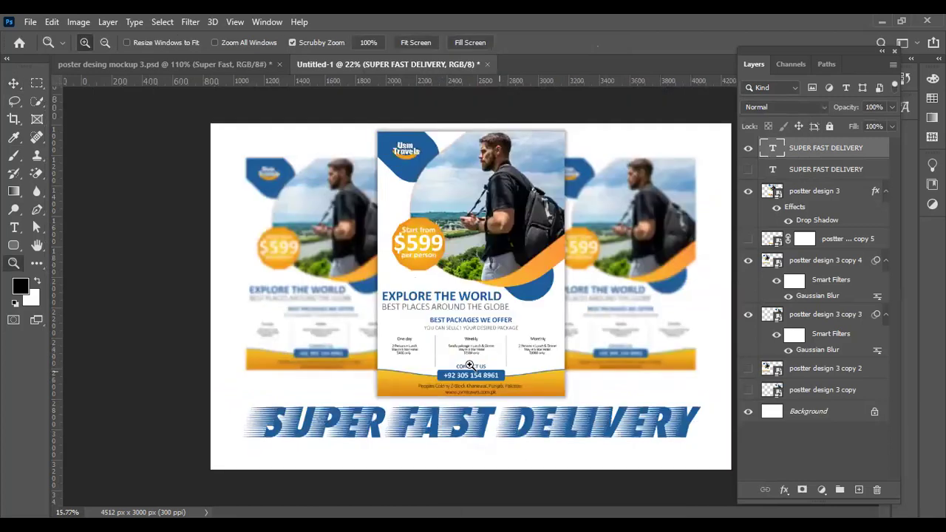
left_click(471, 365, "alt")
key("v")
left_click_drag(480, 390, 480, 417)
key("t")
left_click(480, 418)
key("ctrl+a")
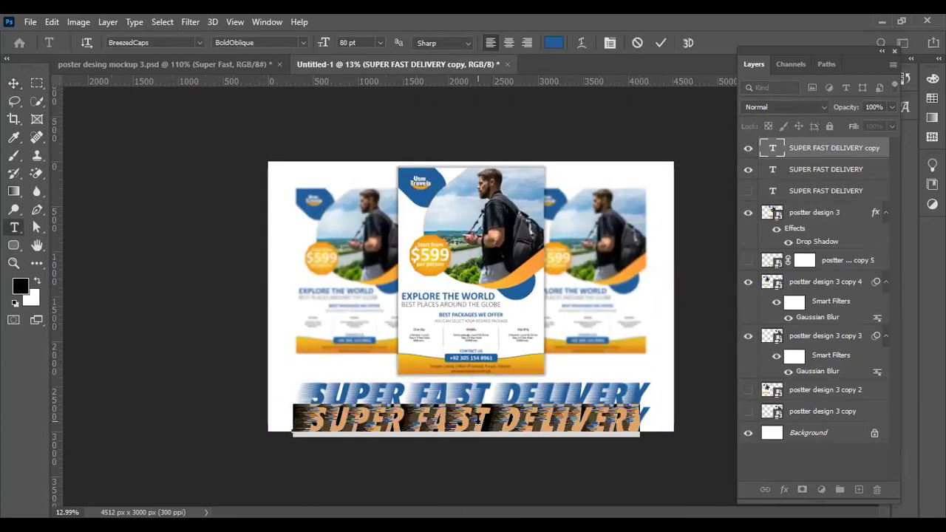
type("EXCL")
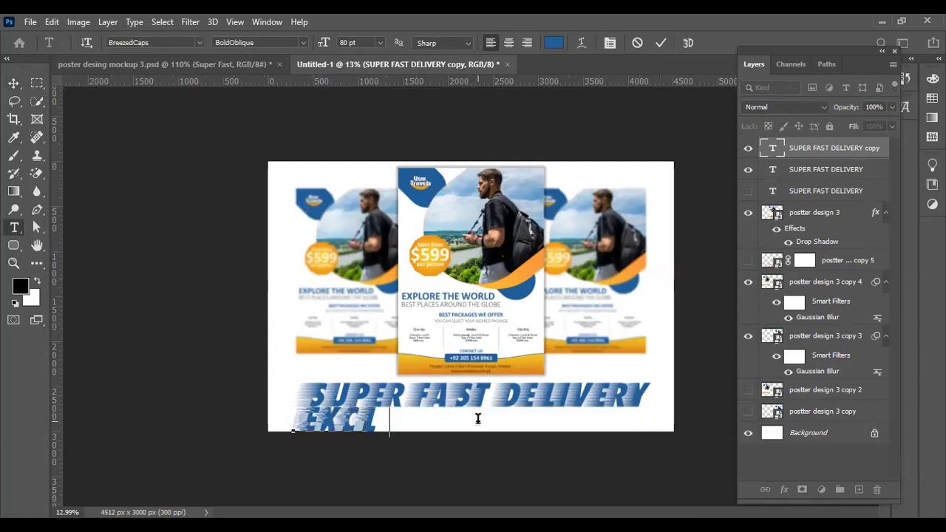
type("USIV")
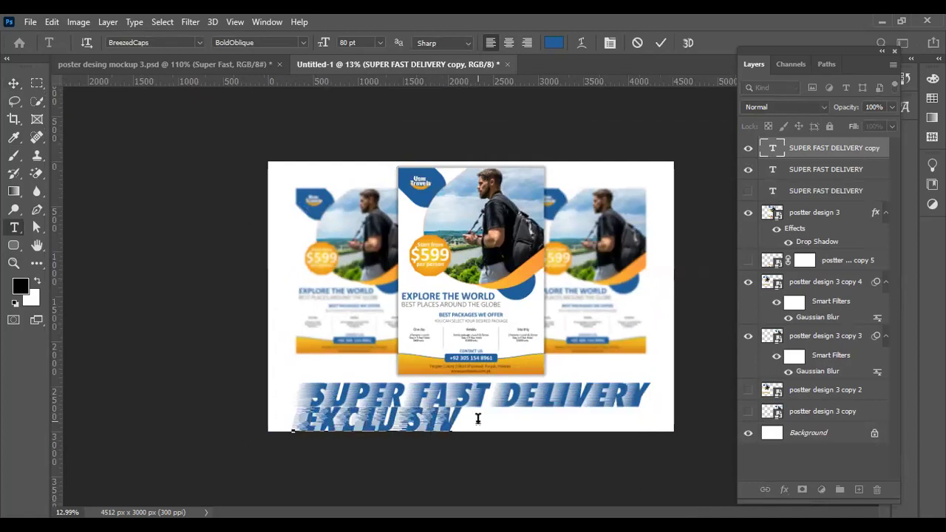
type("EY ON FIVERR")
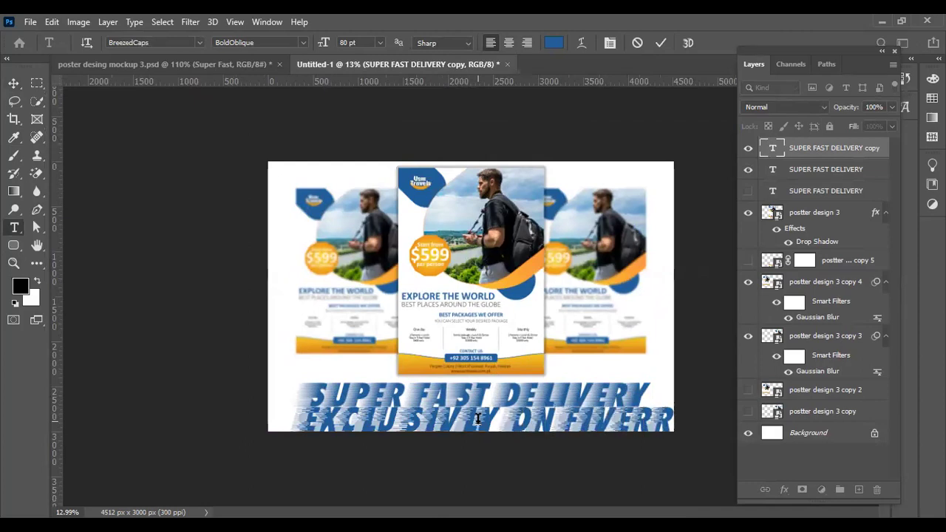
key("ctrl+Return")
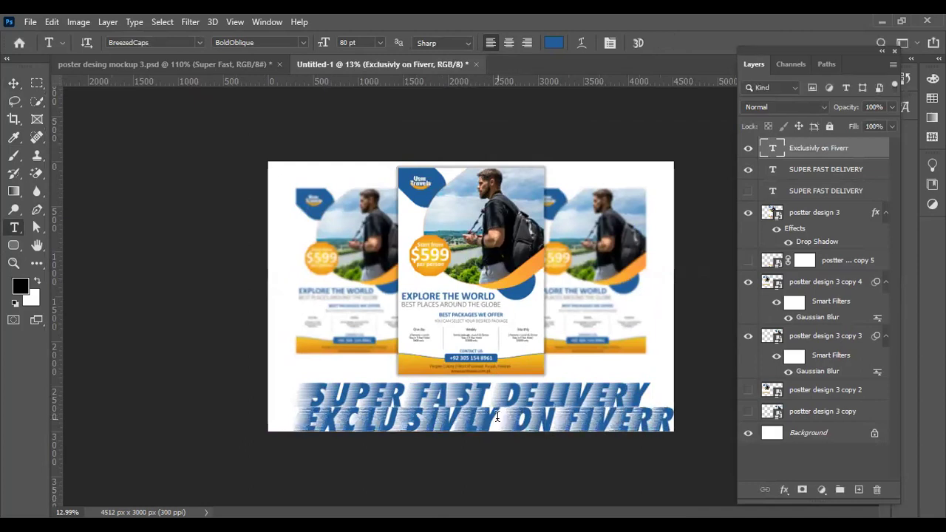
Change the Exclusivly on Fiverr text's font to Anton and set its tracking to 0.
left_click(198, 42)
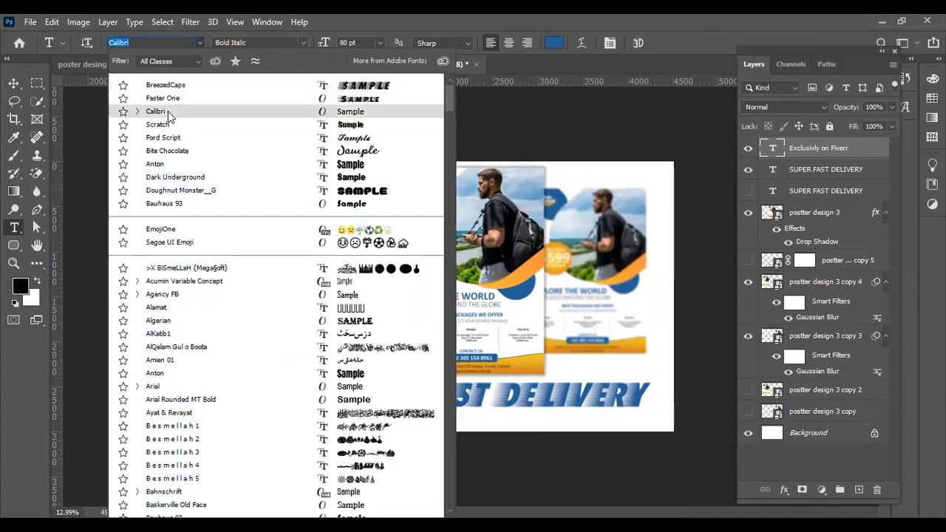
left_click(165, 163)
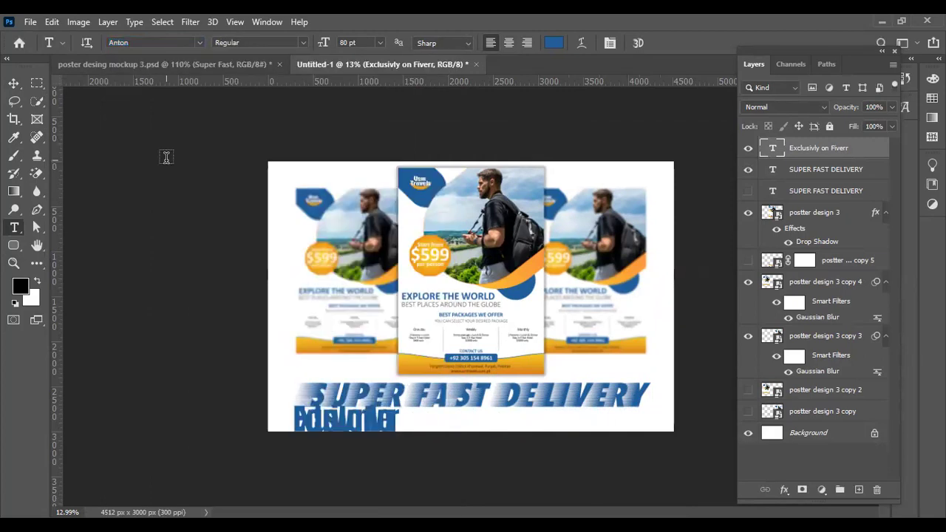
left_click(610, 43)
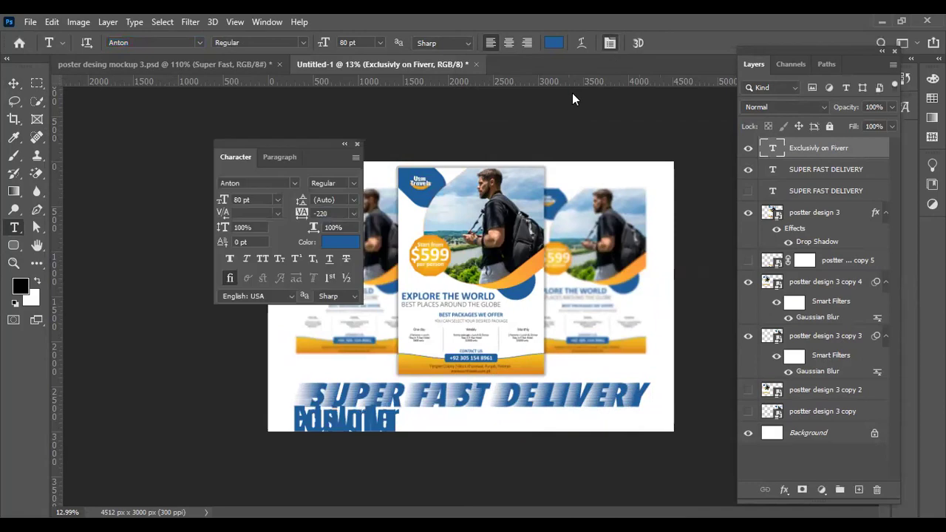
left_click(353, 210)
left_click(339, 298)
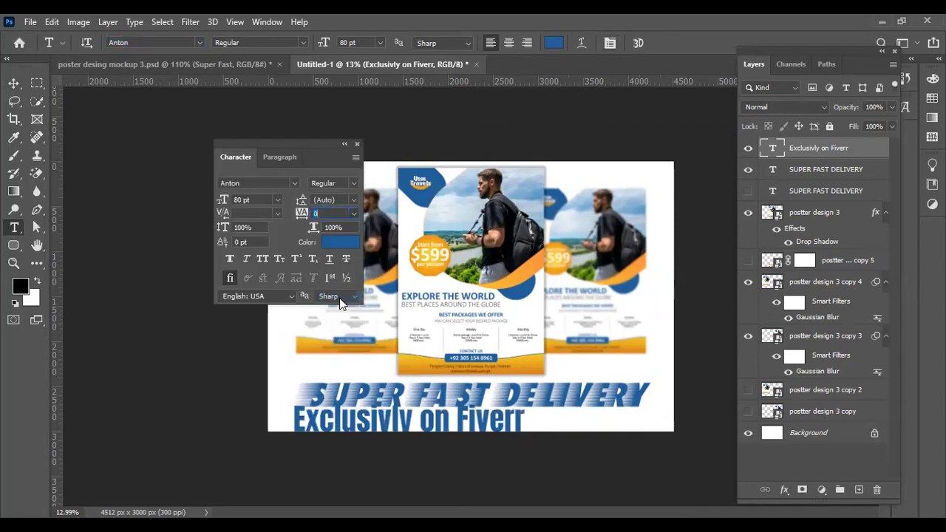
left_click(13, 83)
left_click_drag(311, 151, 228, 107)
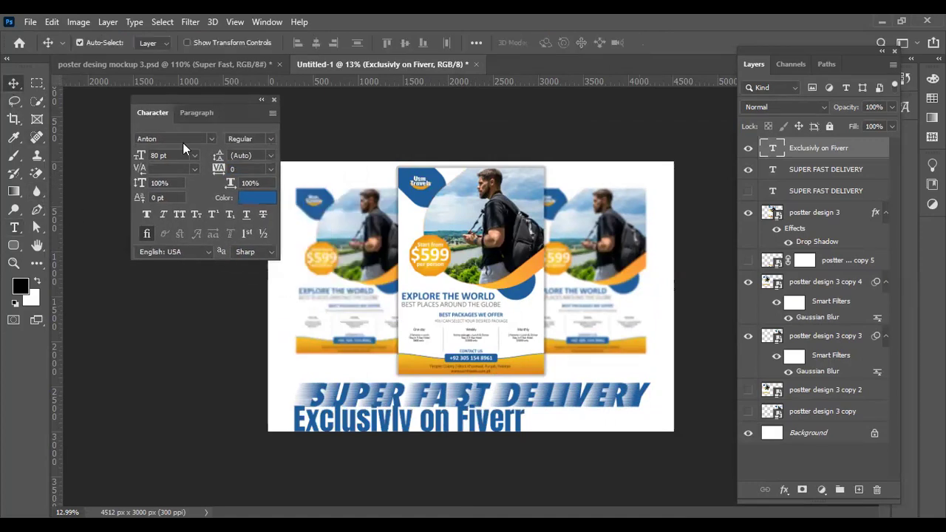
Set the Exclusivly on Fiverr text in Calibri with the Bold style.
left_click(210, 138)
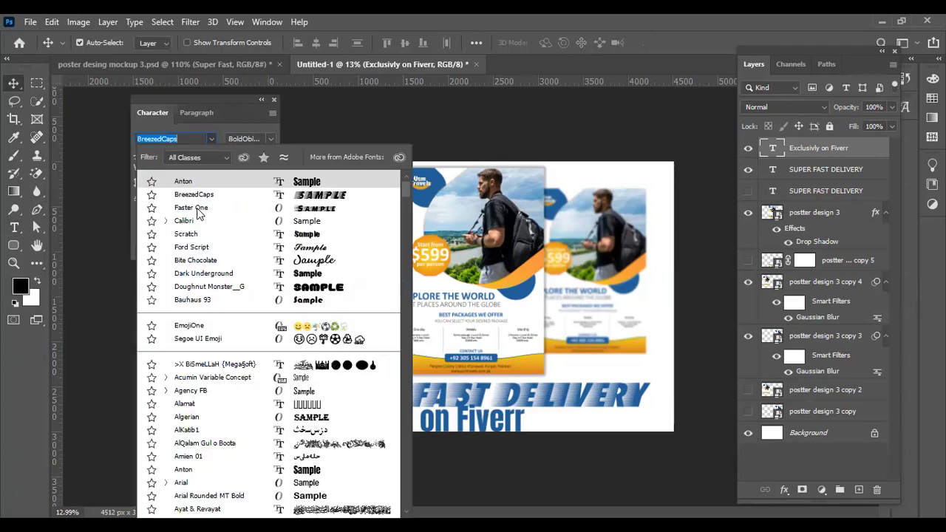
left_click(190, 219)
left_click(166, 128)
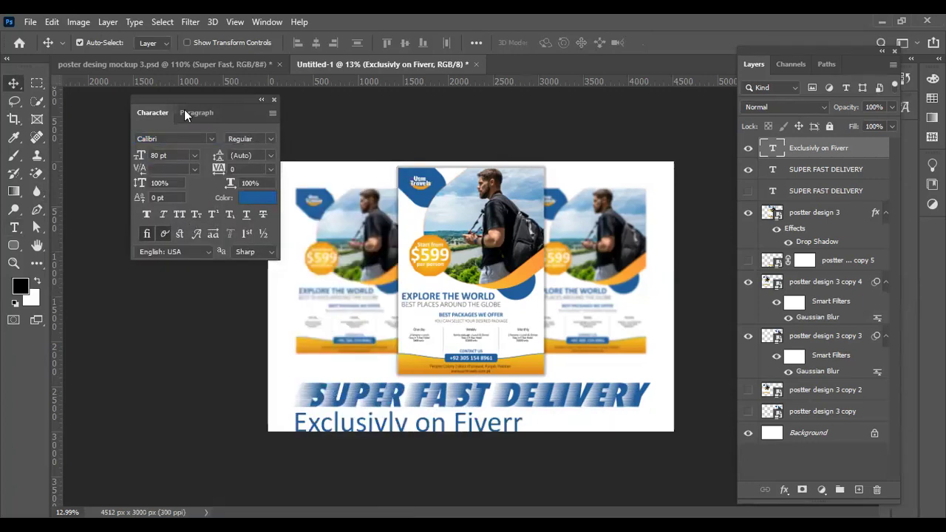
left_click(246, 139)
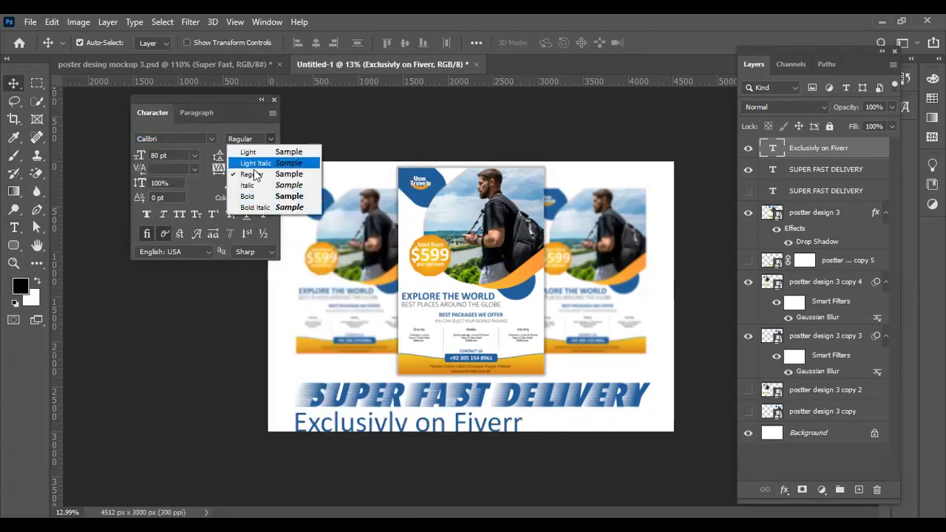
left_click(249, 196)
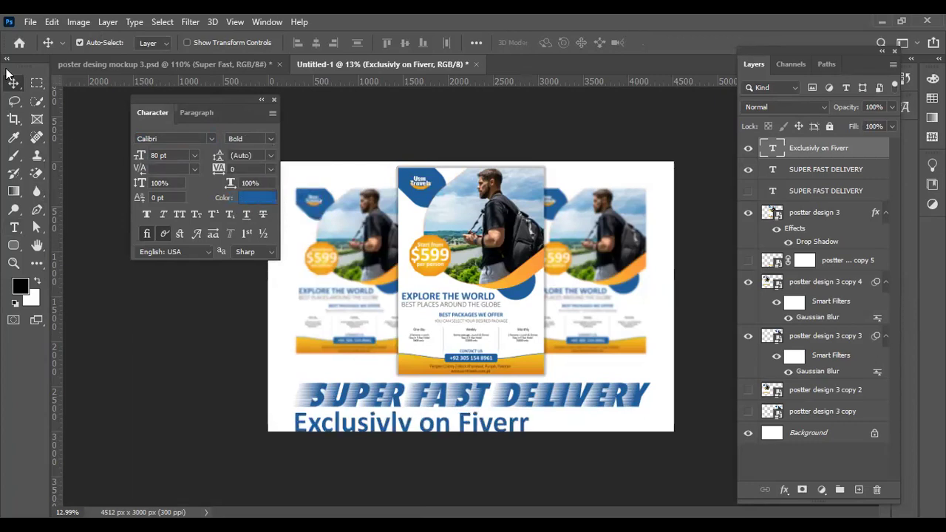
left_click(273, 100)
Move the Exclusivly on Fiverr text towards the middle beneath the caption and reduce its font size.
left_click_drag(468, 298, 502, 298)
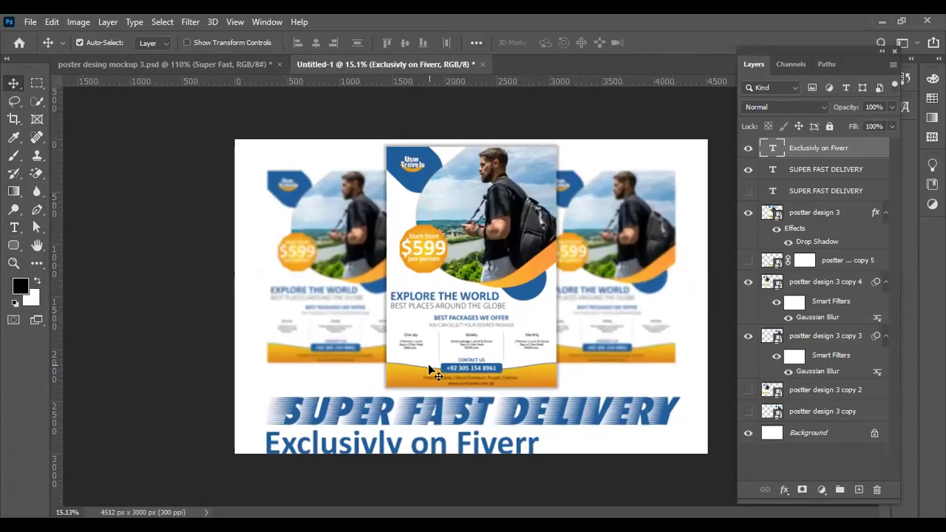
left_click_drag(477, 446, 523, 444)
key("t")
left_click_drag(321, 45, 312, 42)
Set the font size of the visible SUPER FAST DELIVERY text to 70 pt.
left_click(843, 171)
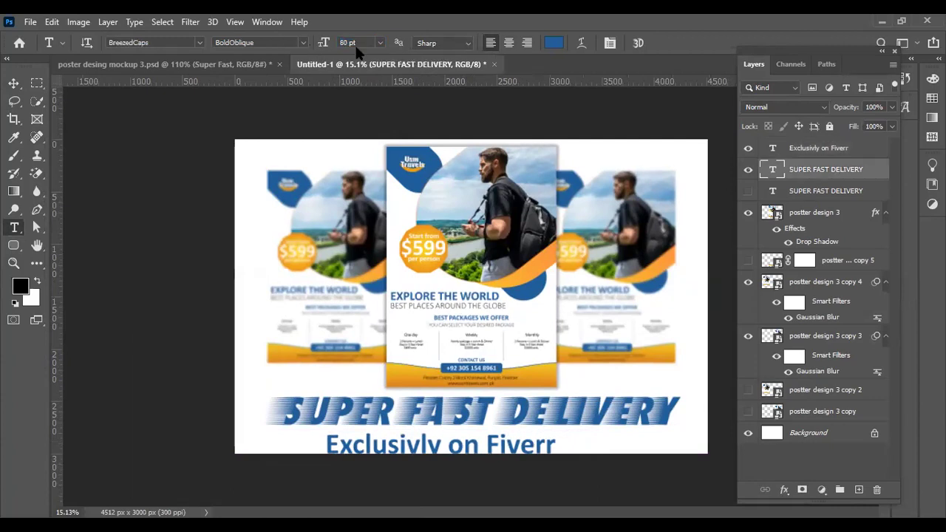
left_click(330, 42)
key("Return")
left_click(350, 42)
type("80")
key("Return")
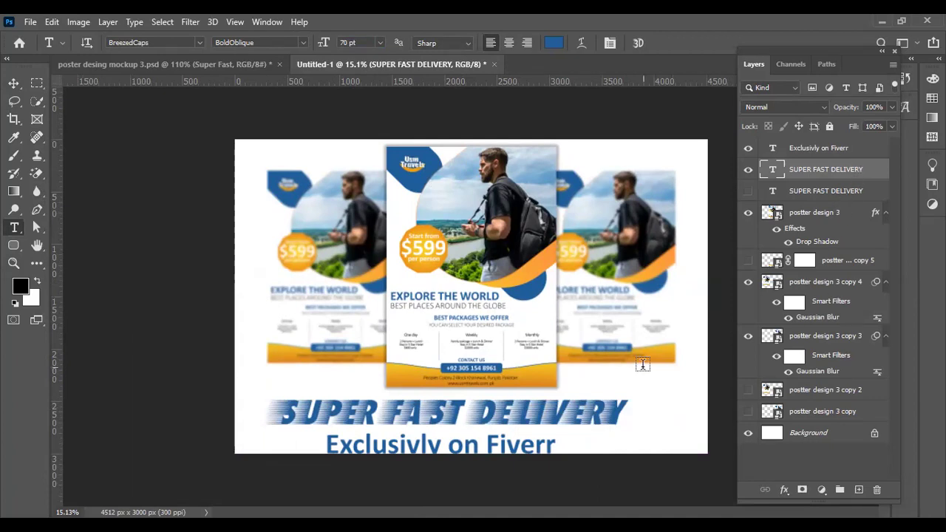
Centre both visible text lines horizontally on the canvas by aligning them with the Background layer.
left_click(801, 433, "ctrl")
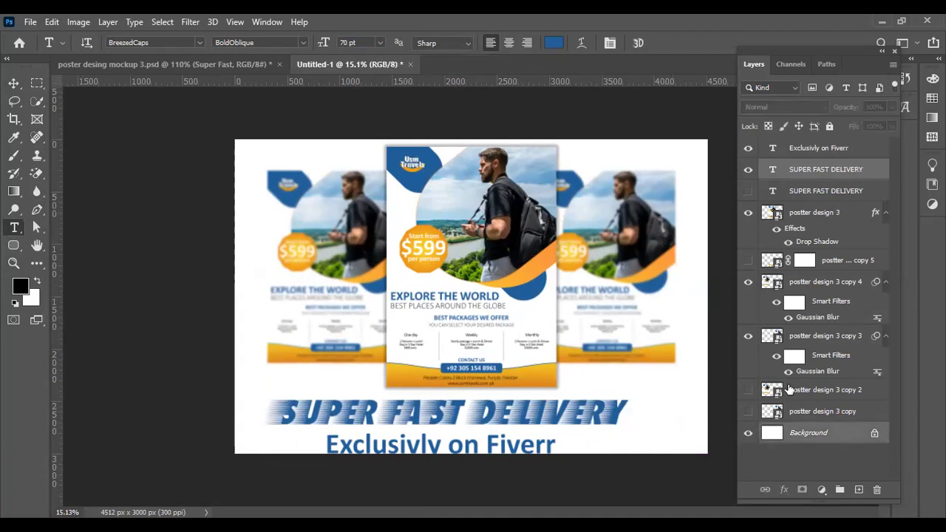
left_click(811, 149, "ctrl")
key("v")
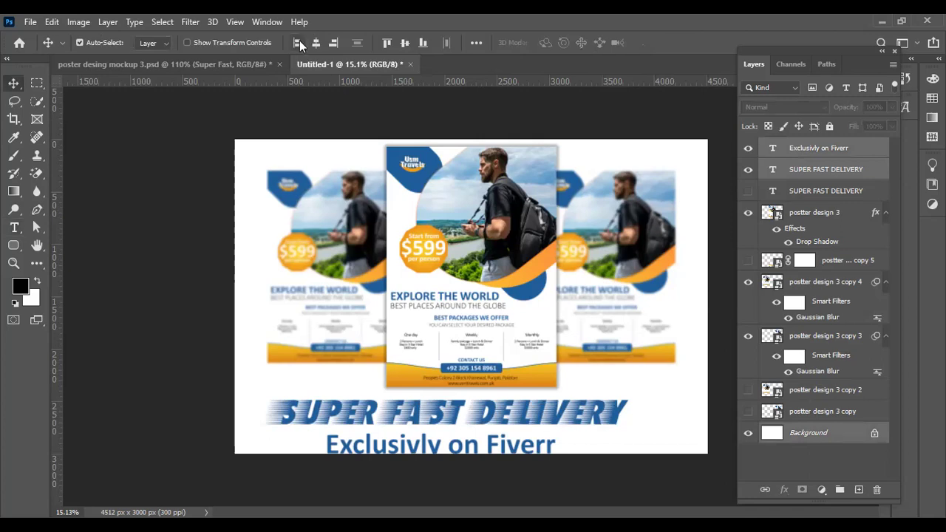
left_click(315, 43)
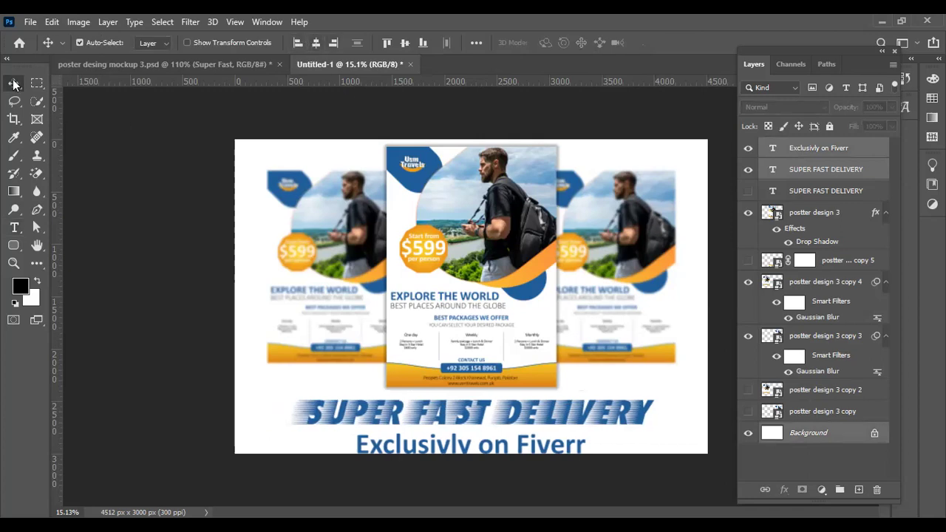
Nudge the Exclusivly on Fiverr text up inside the canvas and the SUPER FAST DELIVERY text up towards the central poster.
left_click(816, 148)
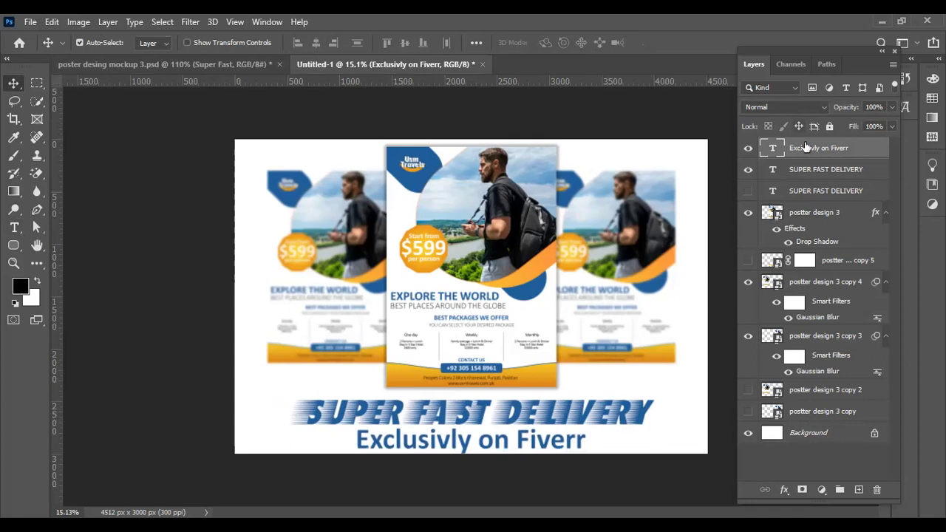
left_click(818, 172)
key("shift+Up")
key("shift+Up")
key("shift+Up")
key("shift+Up")
key("shift+Up")
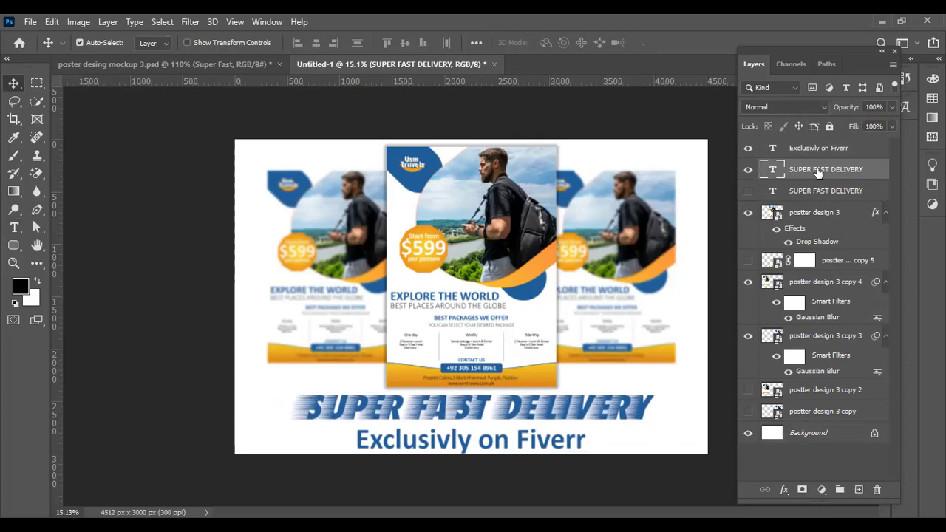
key("shift+Up")
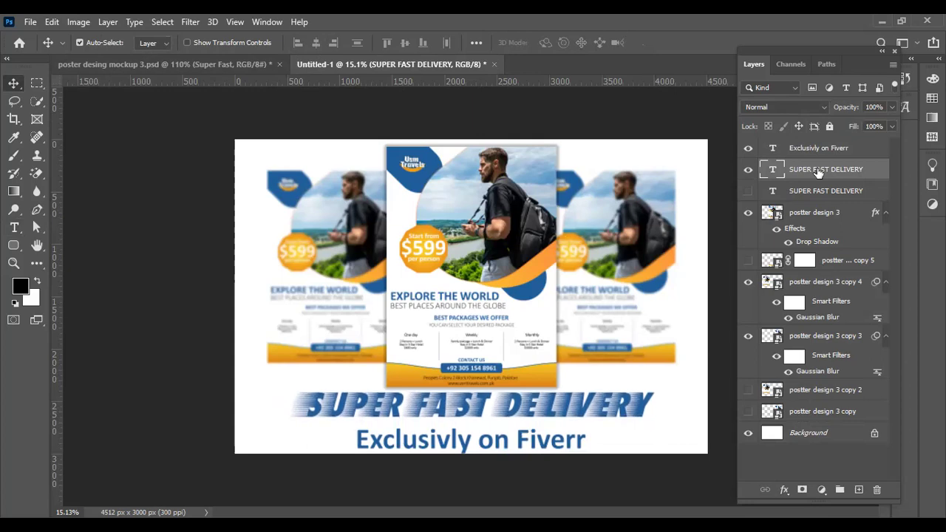
key("shift+Down")
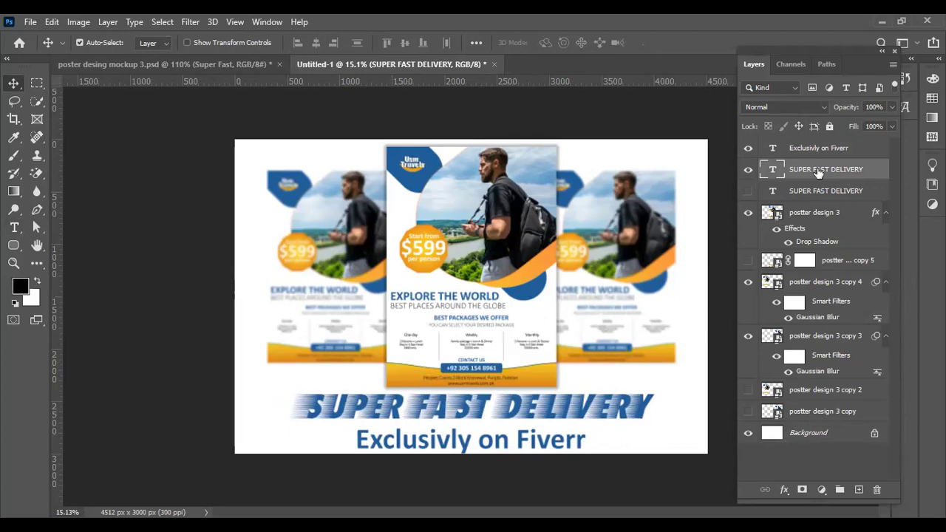
Nudge the Exclusivly on Fiverr text further up, closer beneath the SUPER FAST DELIVERY line.
left_click(505, 441)
key("shift+Up")
key("shift+Up")
key("shift+Up")
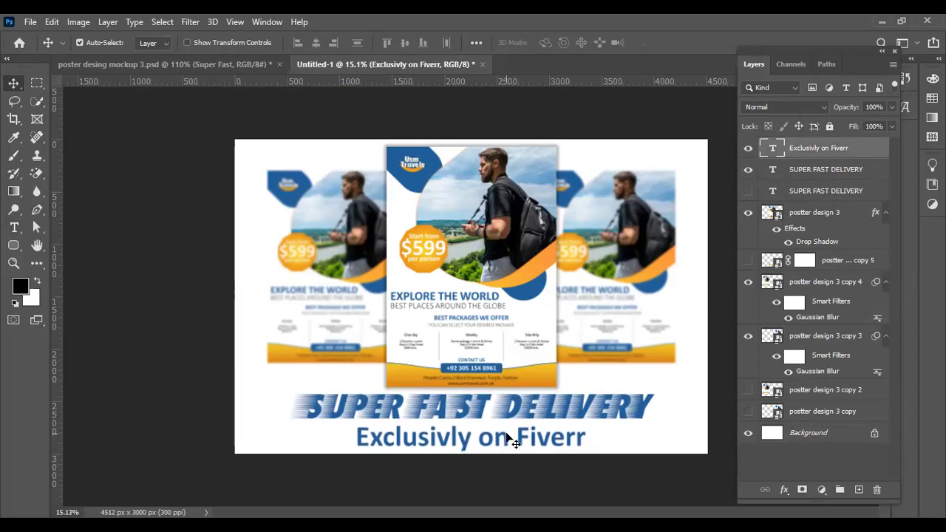
Save the document in Photoshop format in the Downloads folder under the name "poster desig".
key("ctrl")
key("ctrl+s")
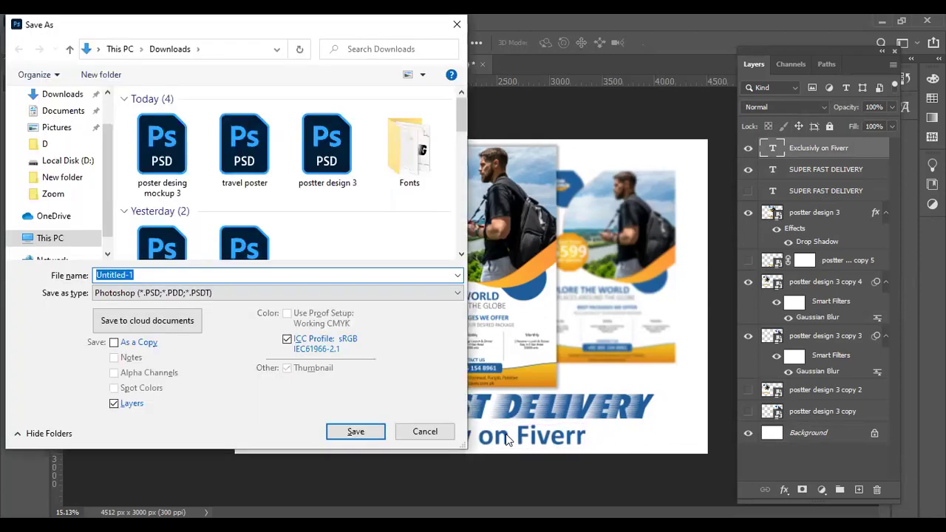
type("p")
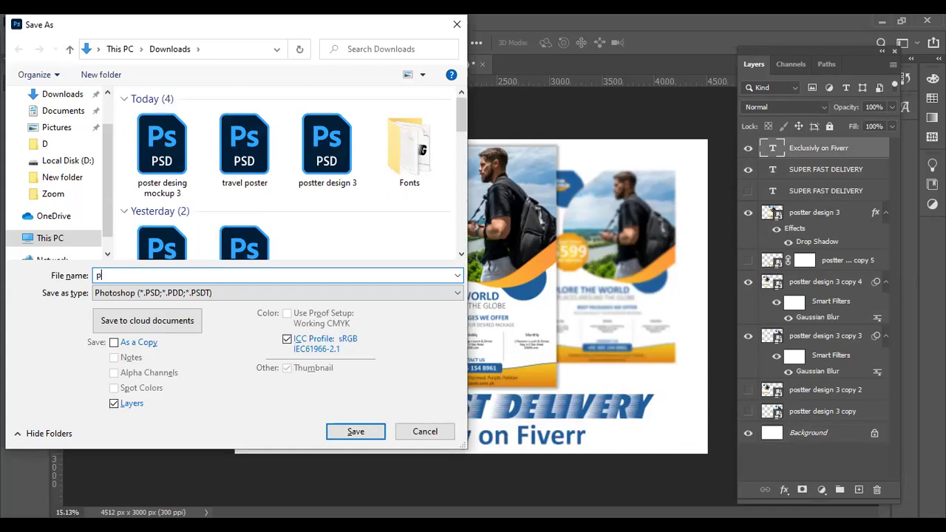
type("oster desig")
key("Return")
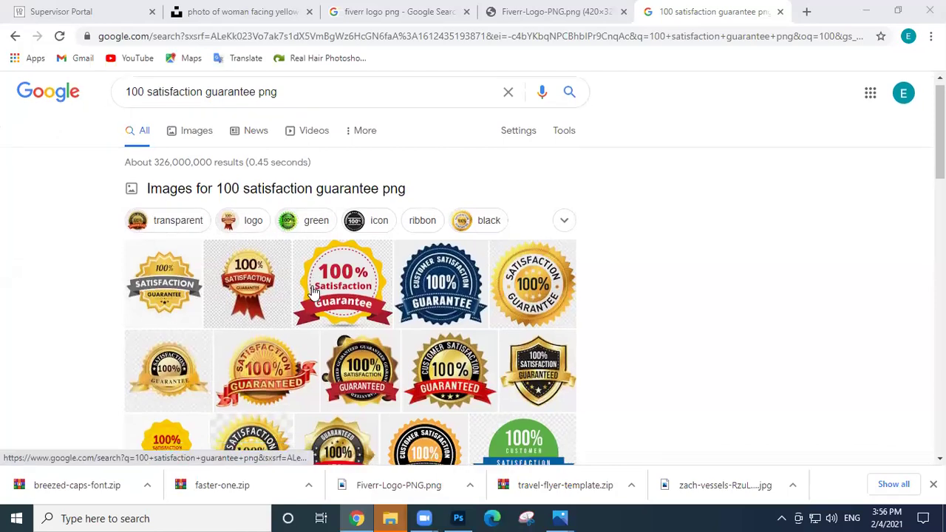
Filter the satisfaction guarantee image results to transparent ones and open the red round 100% guarantee stamp from KindPNG.
scroll(314, 290, "down", 2)
scroll(314, 290, "down", 4)
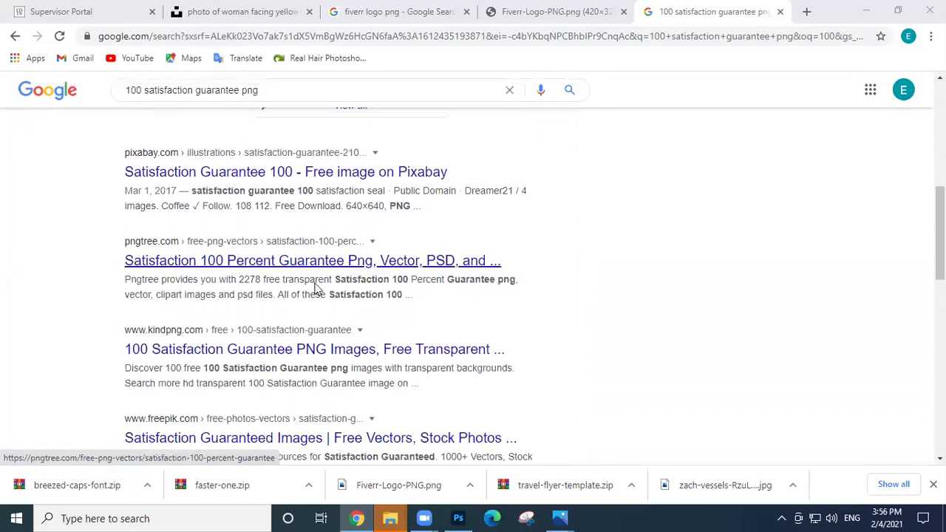
scroll(312, 289, "up", 5)
scroll(318, 279, "up", 1)
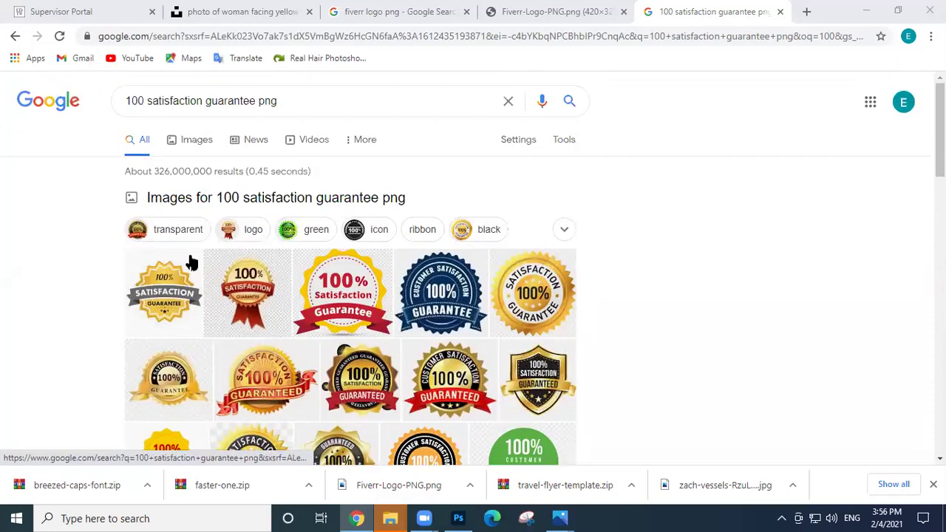
left_click(177, 231)
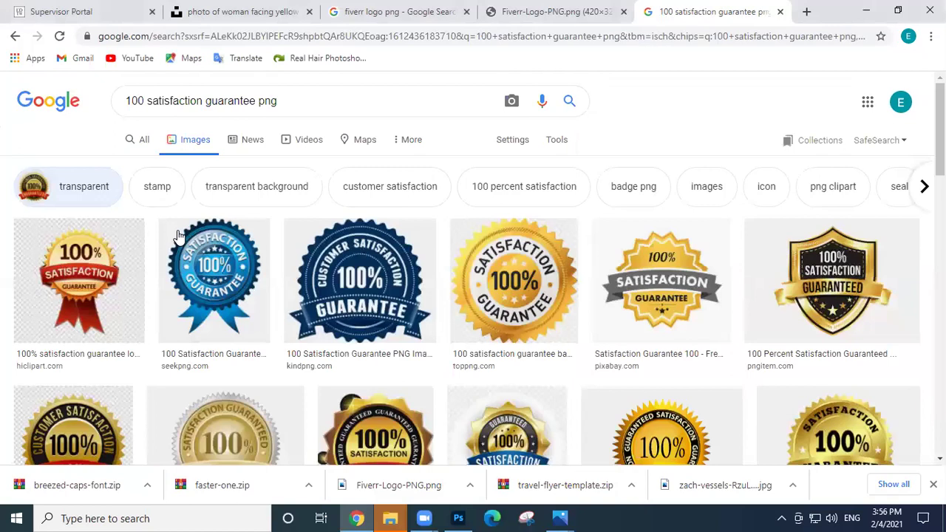
scroll(177, 235, "down", 5)
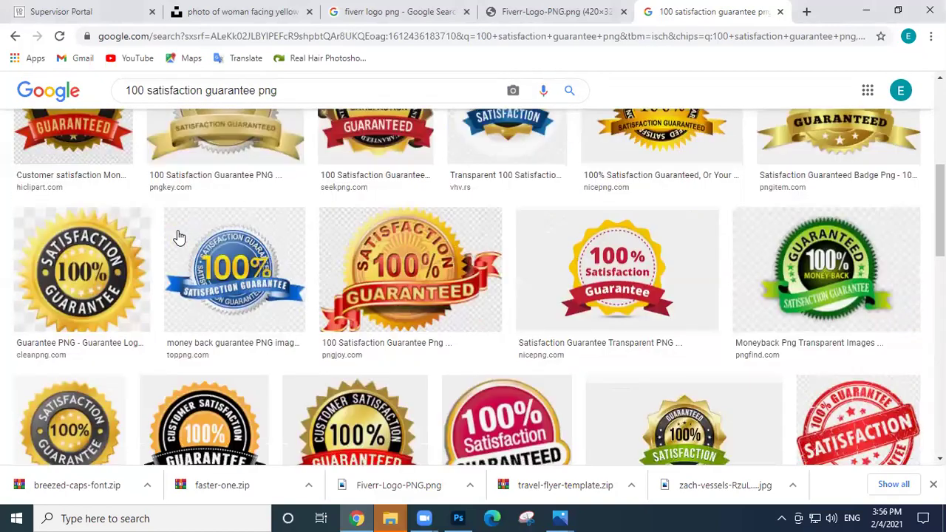
scroll(177, 237, "down", 4)
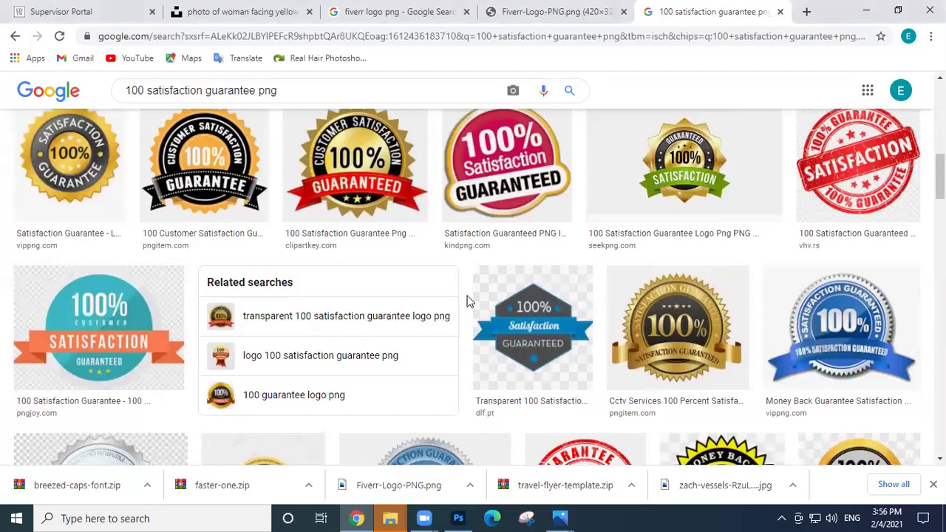
scroll(467, 302, "down", 2)
scroll(543, 299, "down", 1)
left_click(578, 292)
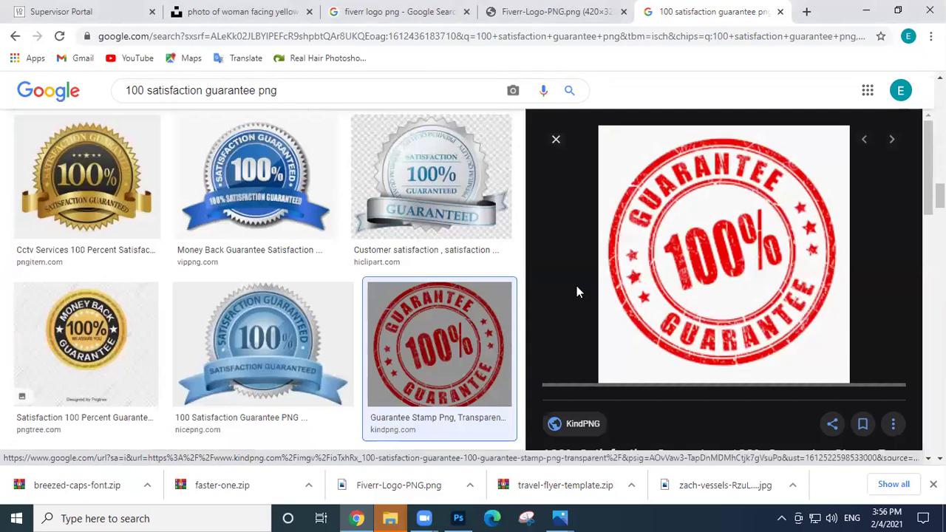
Open the guarantee stamp image in its own tab and save it as a PNG image on the Desktop.
right_click(660, 248)
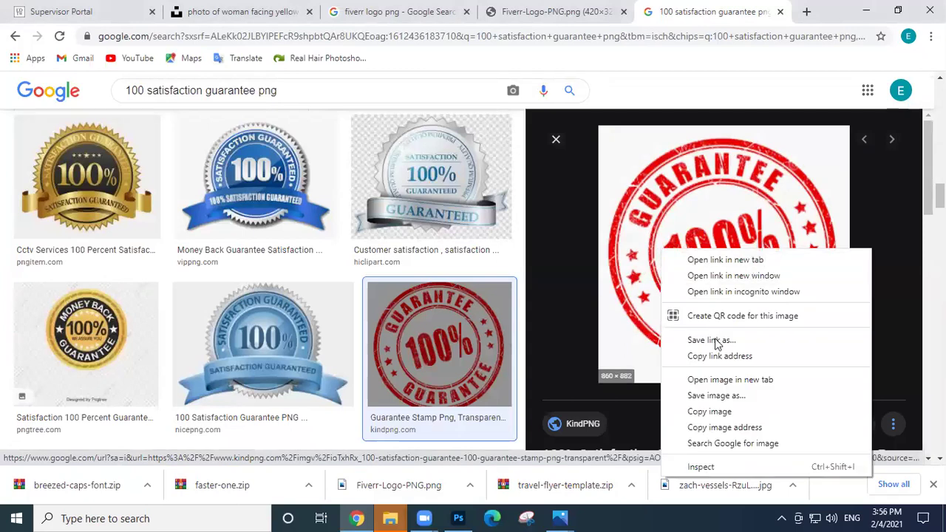
left_click(724, 379)
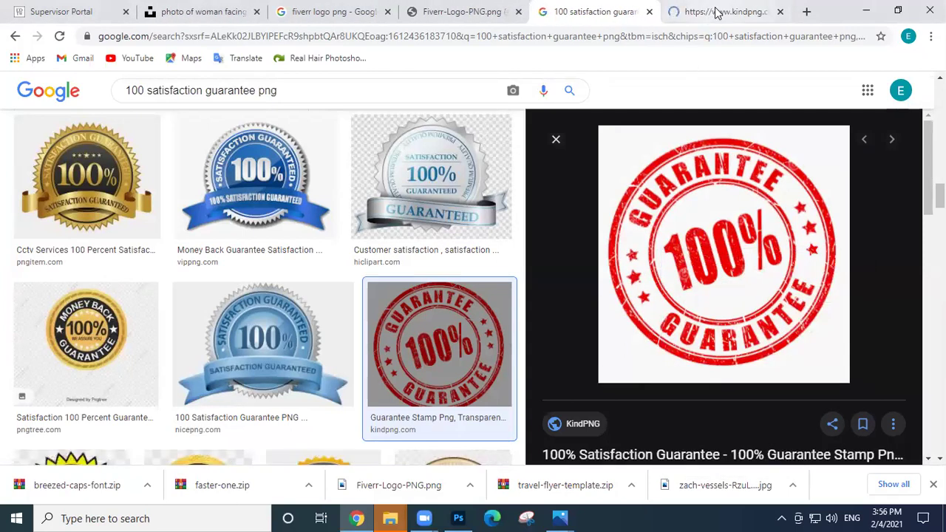
key("ctrl+Tab")
right_click(550, 182)
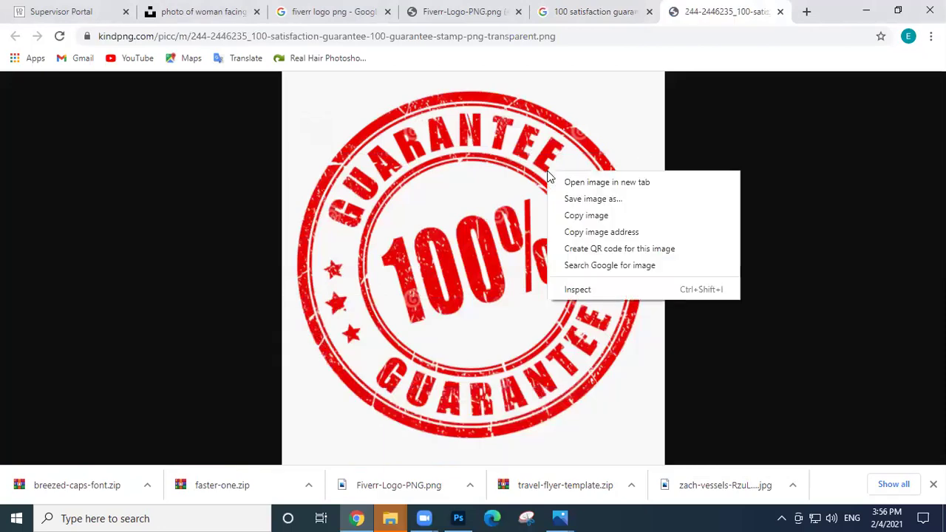
left_click(578, 203)
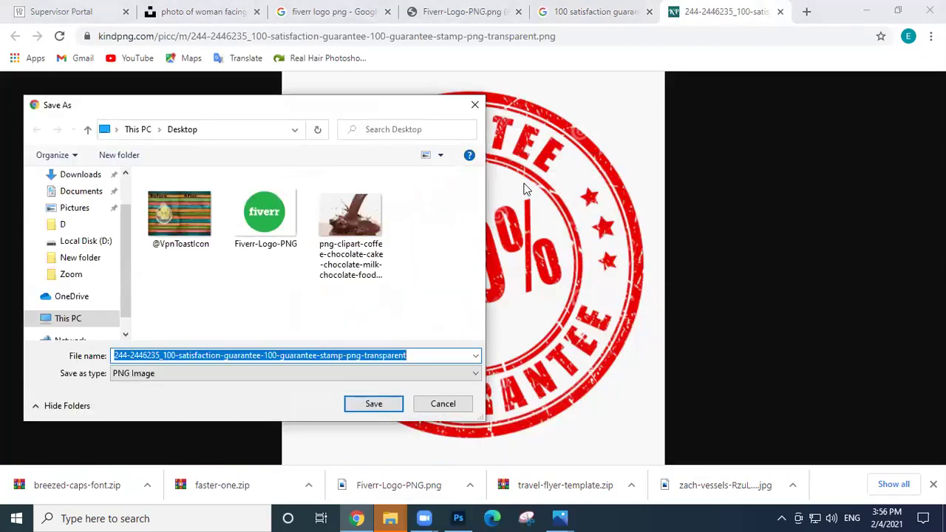
key("Return")
Copy the guarantee stamp image, try pasting it into the poster cover document in Photoshop, and undo the paste.
right_click(522, 188)
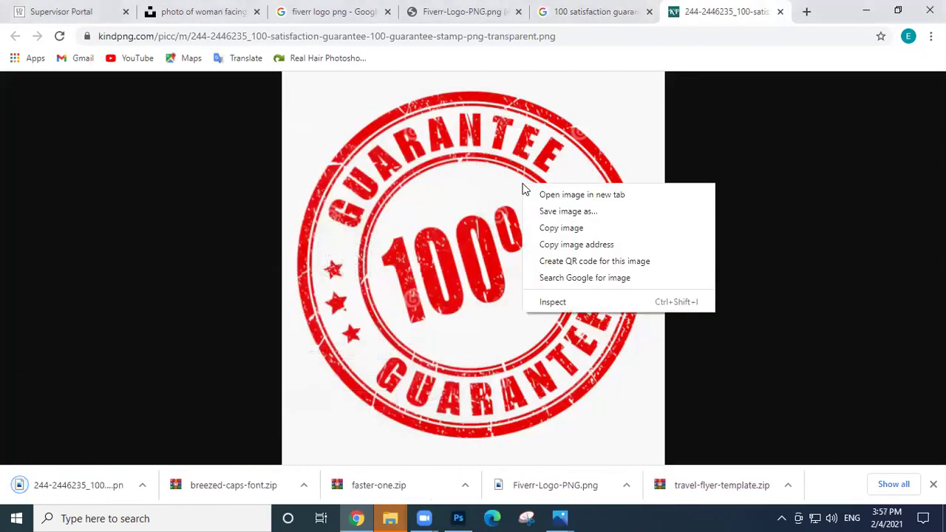
left_click(559, 228)
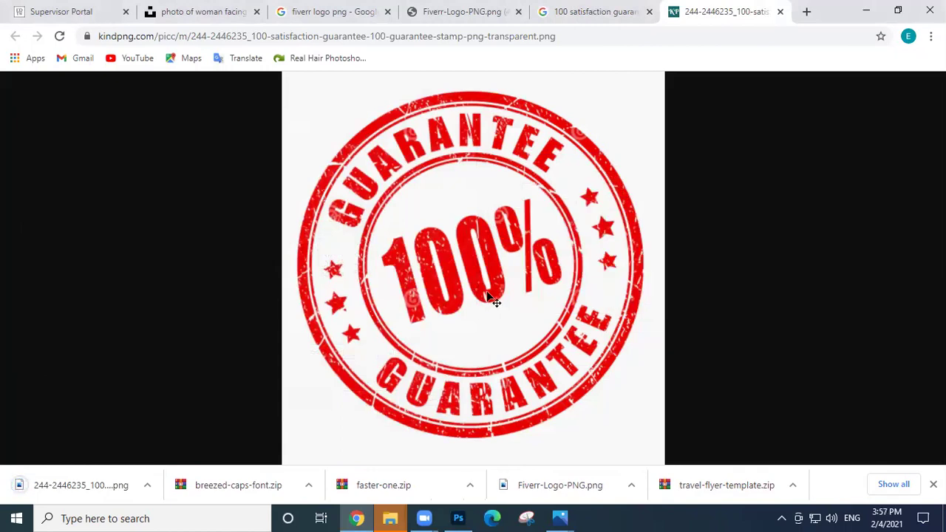
key("ctrl+v")
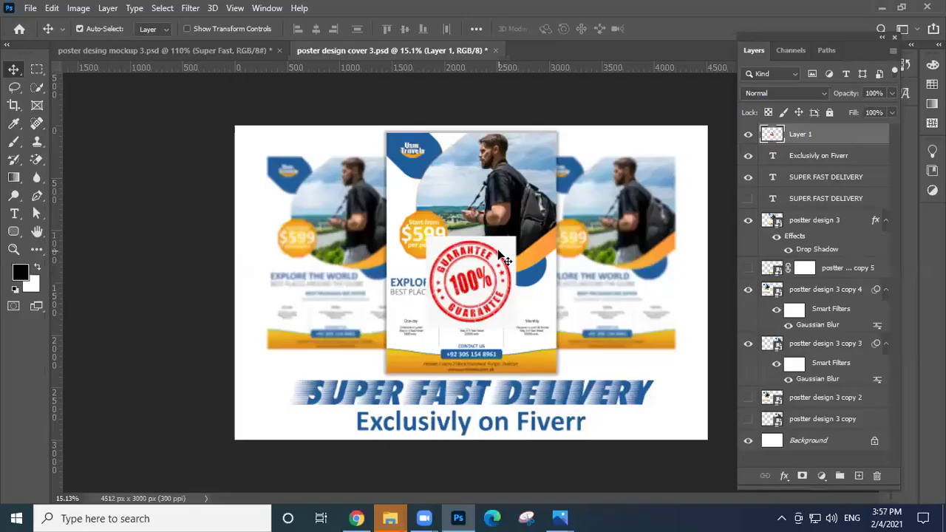
key("ctrl+z")
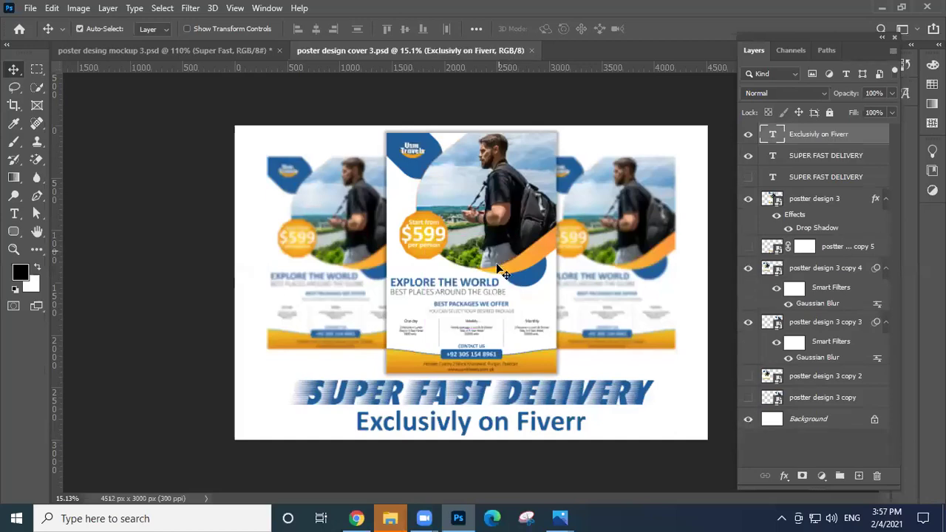
Try placing the downloaded guarantee stamp file in the poster cover document and delete the placed layer.
left_click(357, 517)
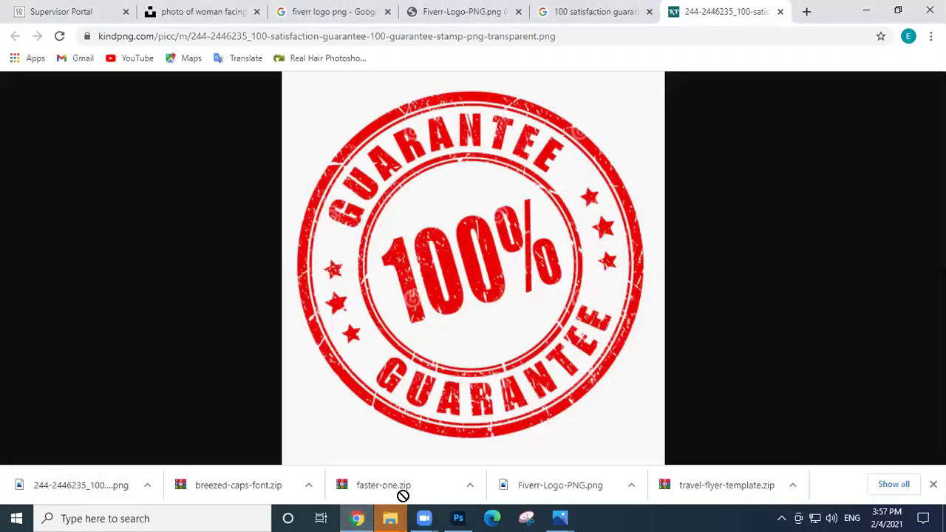
left_click(458, 518)
left_click_drag(452, 254, 486, 226)
key("Return")
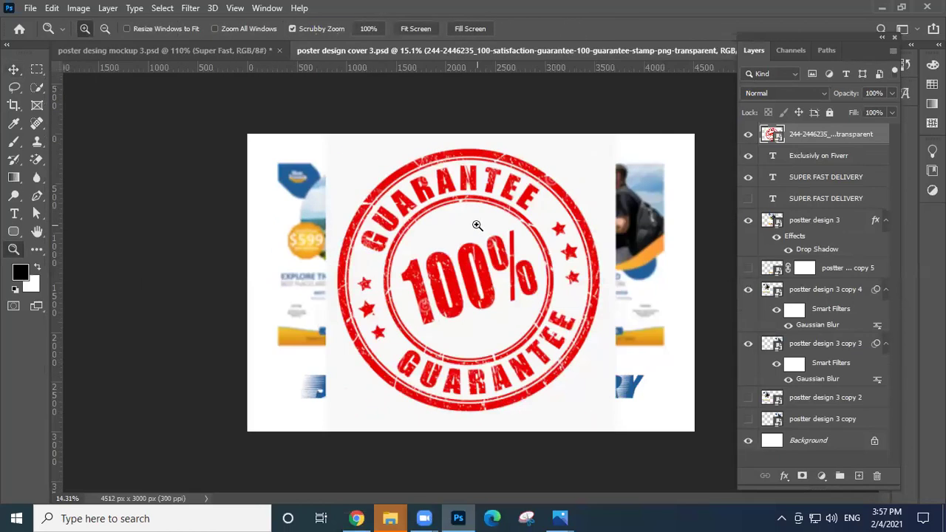
key("Delete")
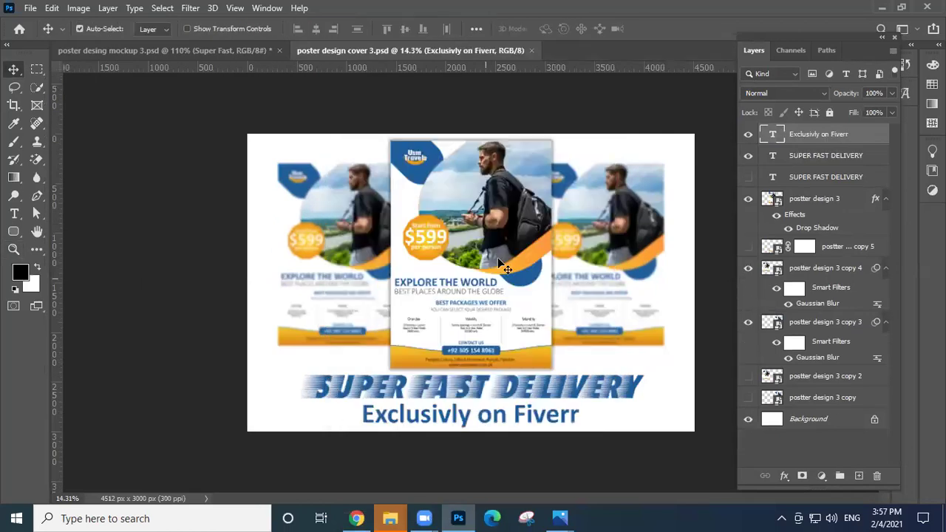
Open the downloaded guarantee stamp PNG as a separate document in Photoshop.
left_click(355, 518)
key("super+Tab")
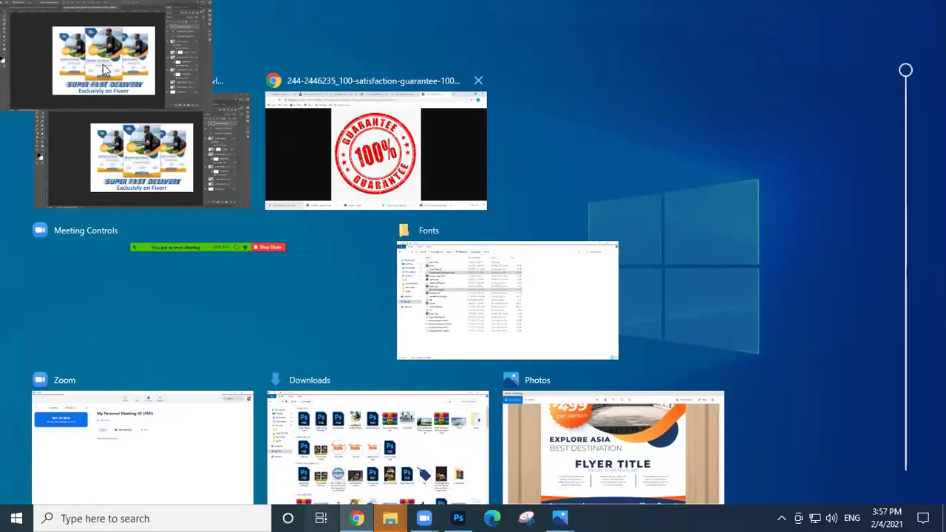
left_click(358, 77)
left_click_drag(103, 486, 619, 10)
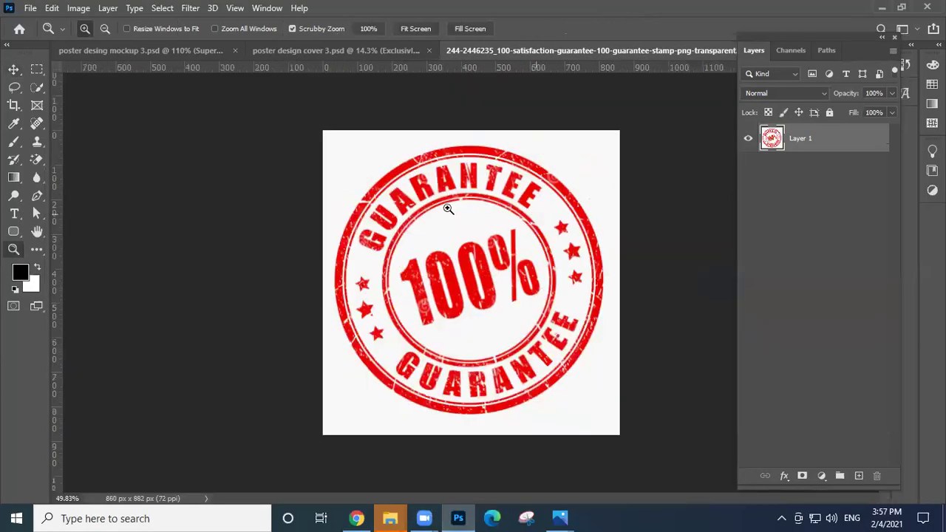
On a duplicate of the stamp layer with the original hidden, mask out the white background using an inverted Color Range selection.
key("ctrl+j")
left_click(747, 167)
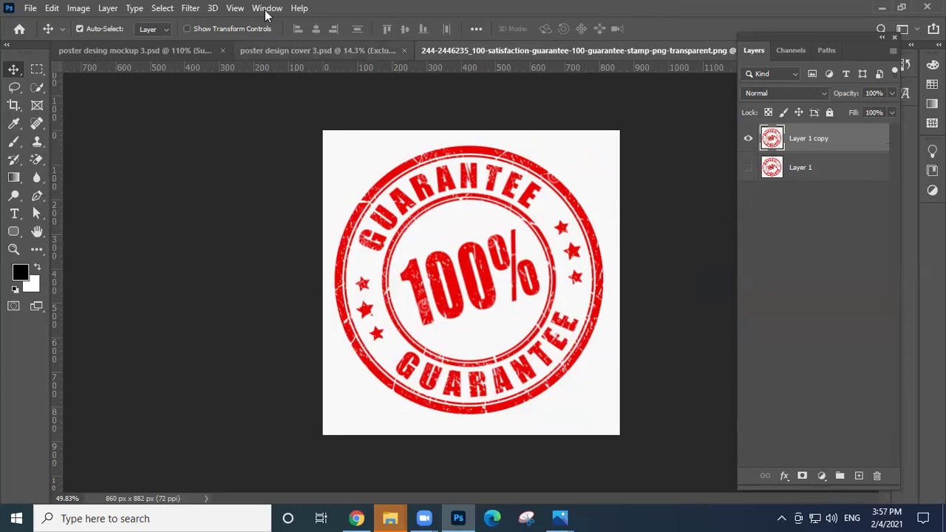
left_click(163, 8)
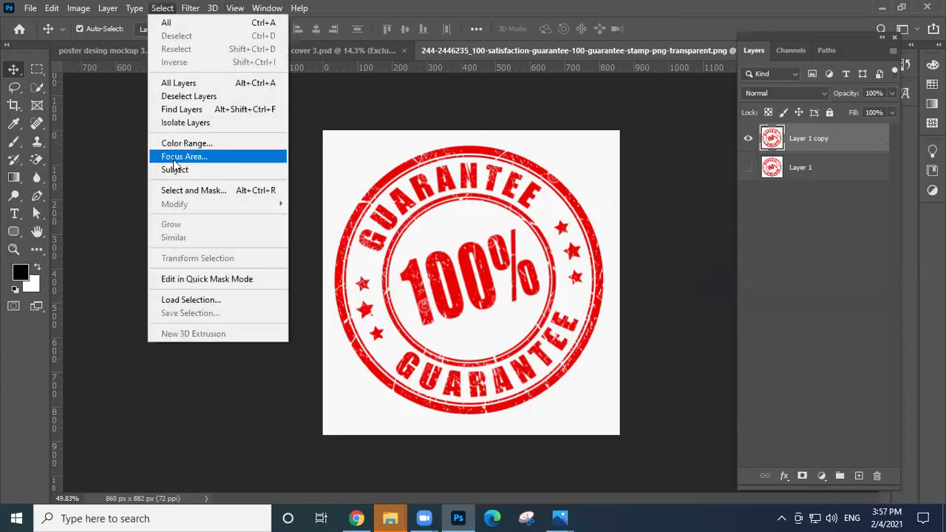
left_click(178, 144)
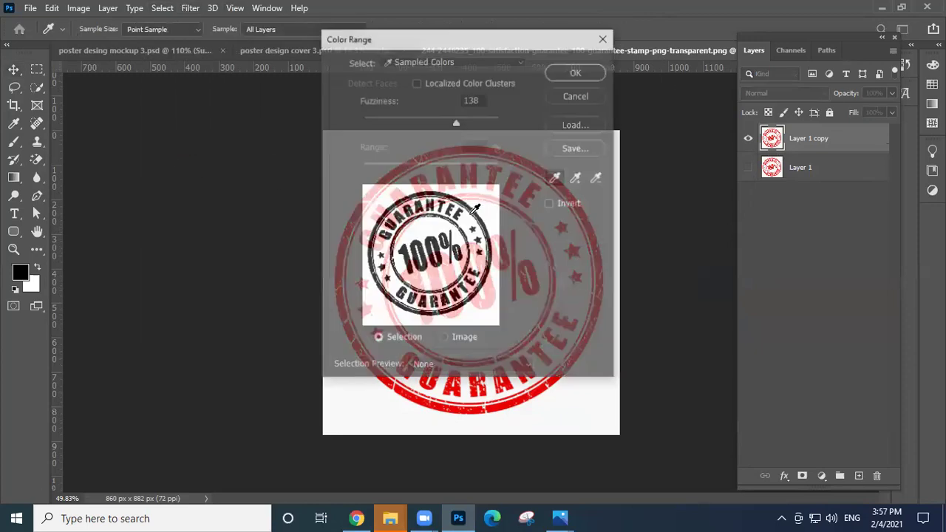
left_click(355, 156)
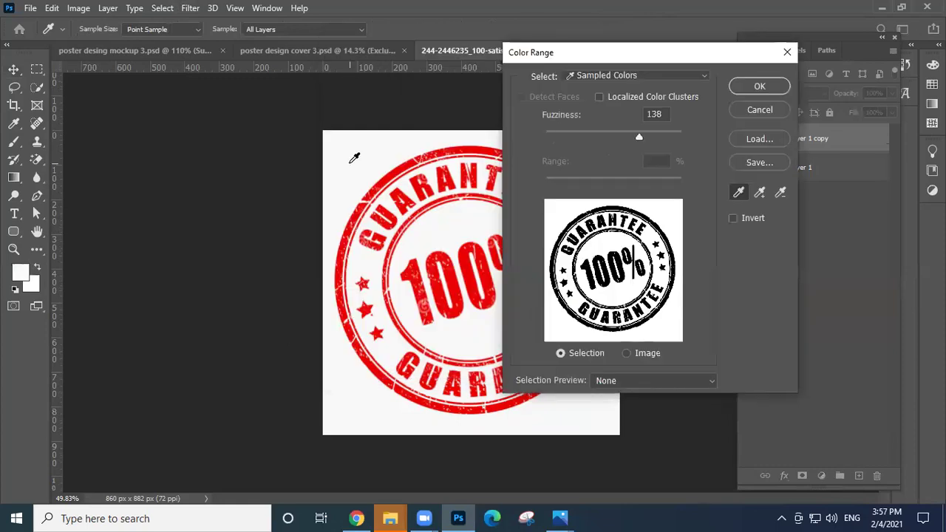
left_click(753, 87)
key("ctrl+shift+i")
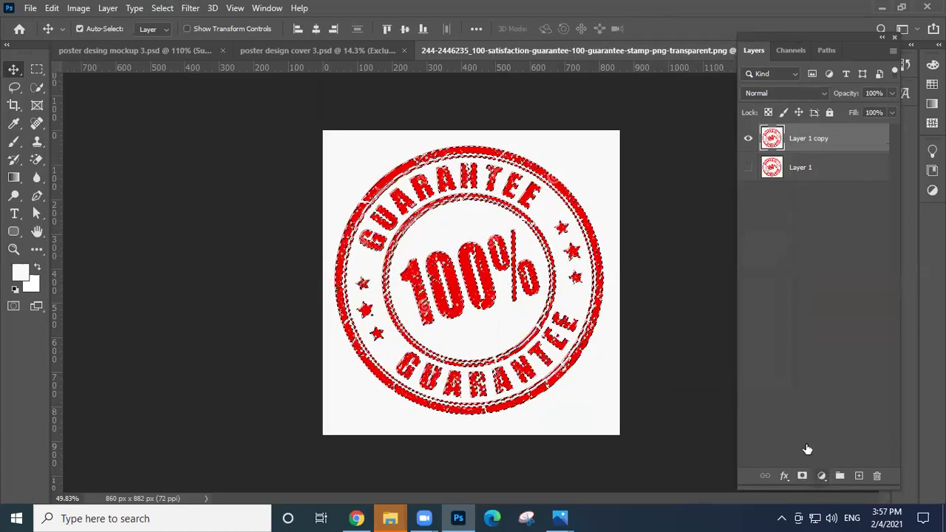
left_click(802, 475)
key("z")
left_click_drag(465, 247, 540, 288)
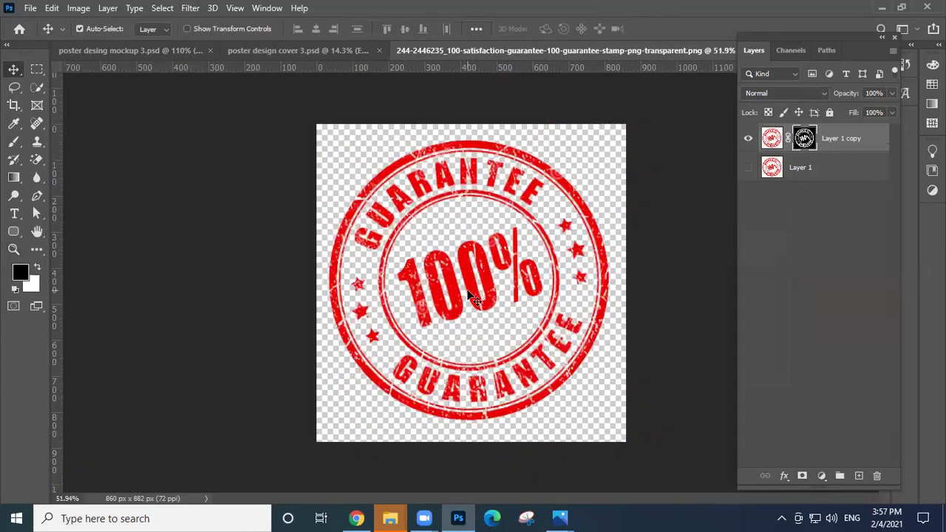
Bring the masked guarantee stamp layer into the poster design cover 3.psd document.
key("ctrl+0")
key("v")
left_click_drag(480, 267, 342, 163)
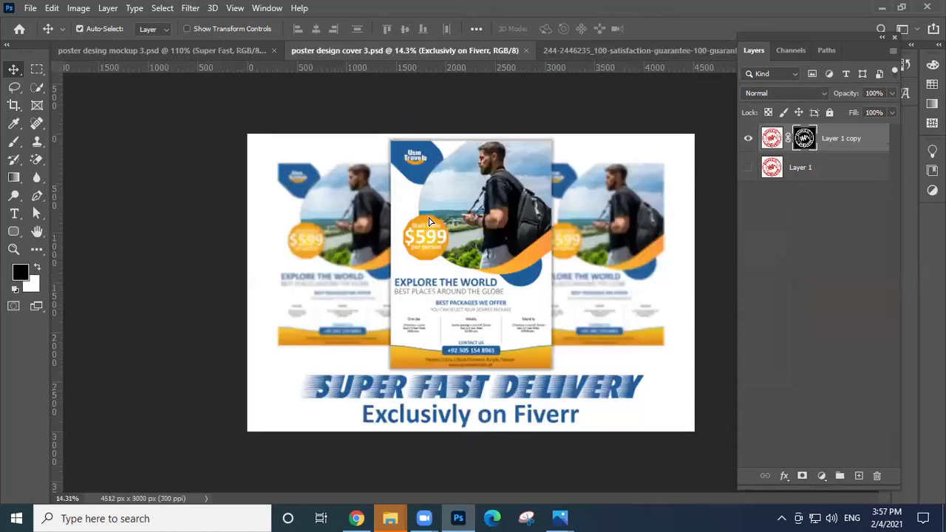
left_click_drag(428, 221, 430, 221)
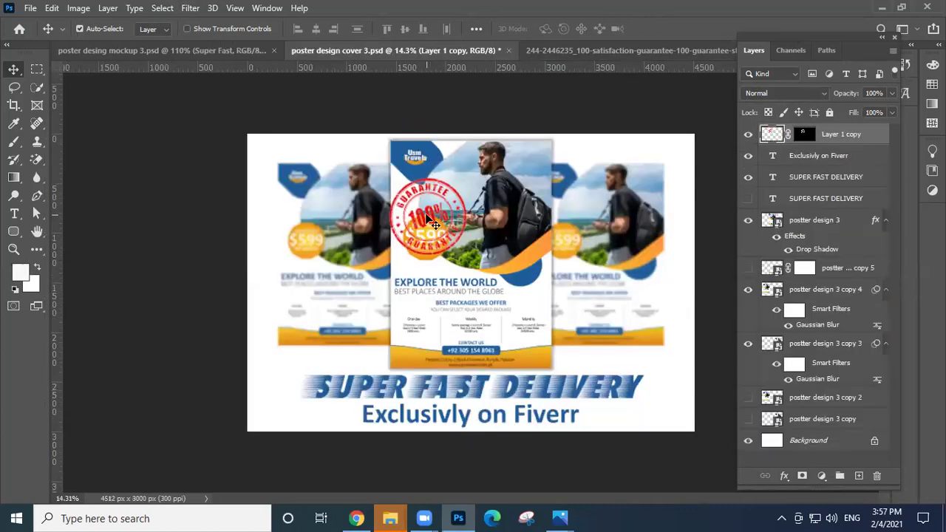
Scale the guarantee stamp to about 72% and move it to the canvas's lower-left corner beside the SUPER FAST DELIVERY line.
key("ctrl+t")
left_click_drag(472, 174, 461, 187)
left_click_drag(425, 220, 622, 177)
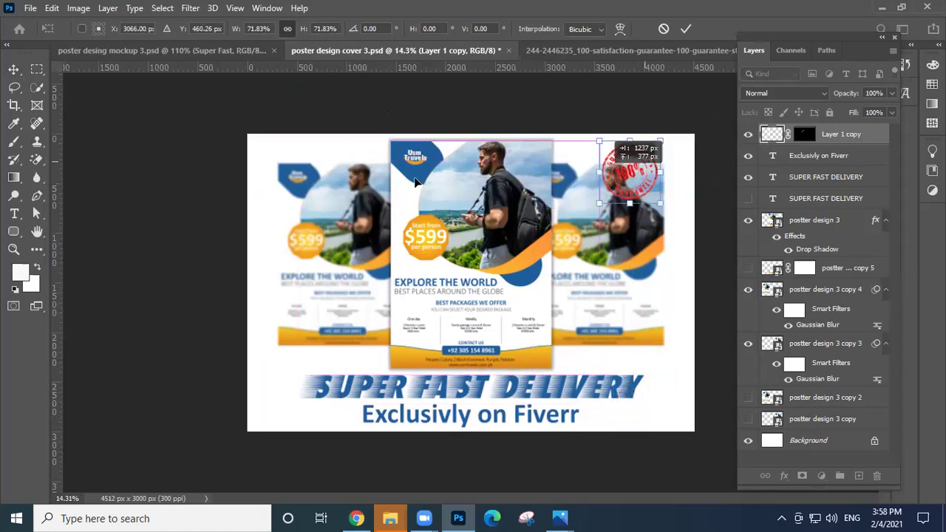
left_click_drag(414, 181, 306, 169)
left_click_drag(275, 210, 294, 393)
key("Return")
Shrink the guarantee stamp further to about 75% of its size, keeping it centred in place.
key("z")
left_click_drag(312, 362, 342, 349)
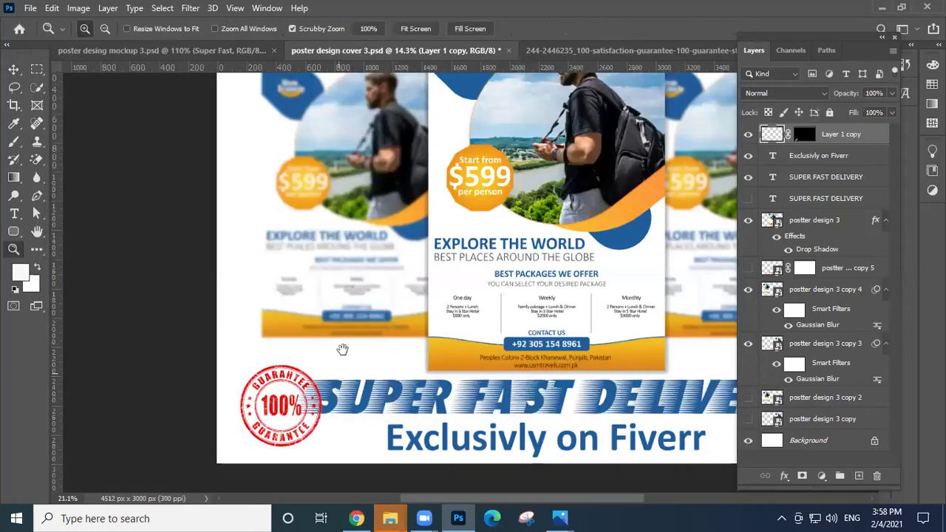
left_click_drag(348, 268, 417, 123)
key("v")
key("ctrl+t")
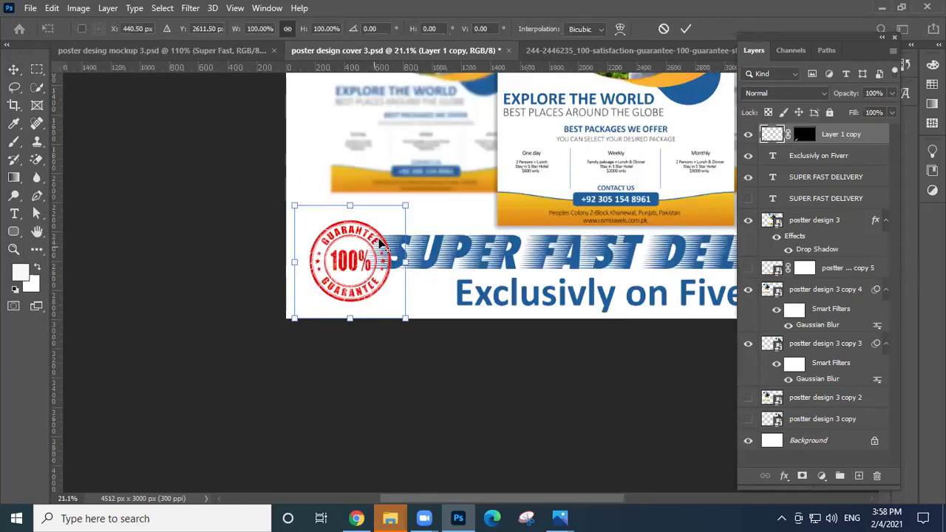
left_click_drag(405, 205, 392, 220)
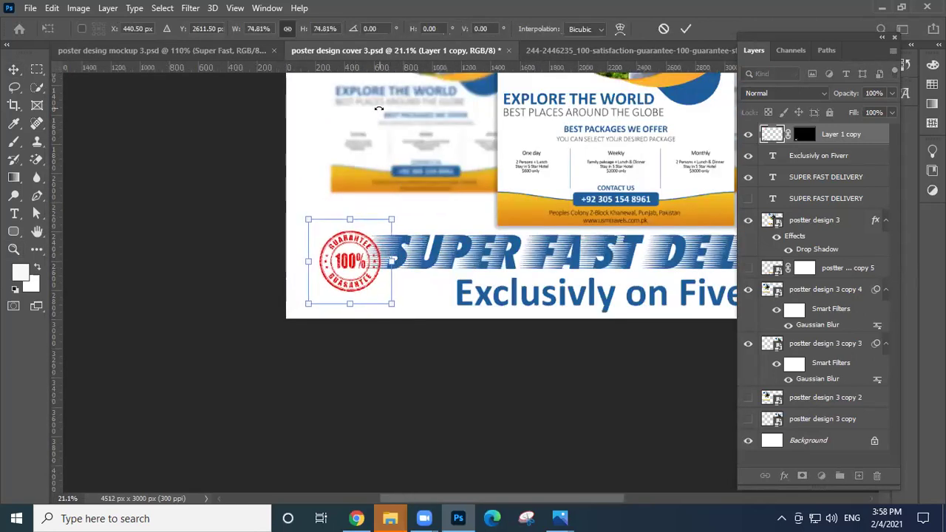
key("Return")
Nudge the SUPER FAST DELIVERY and Exclusivly on Fiverr text lines together to the right, away from the guarantee stamp.
key("z")
scroll(416, 121, "down", 1)
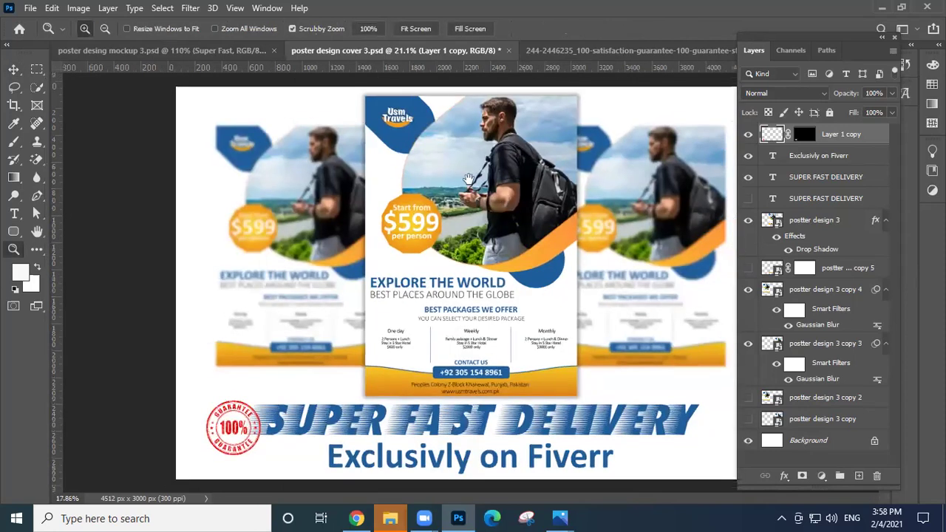
key("v")
scroll(473, 379, "down", 1)
scroll(480, 317, "up", 2)
scroll(487, 325, "down", 3)
left_click(494, 317)
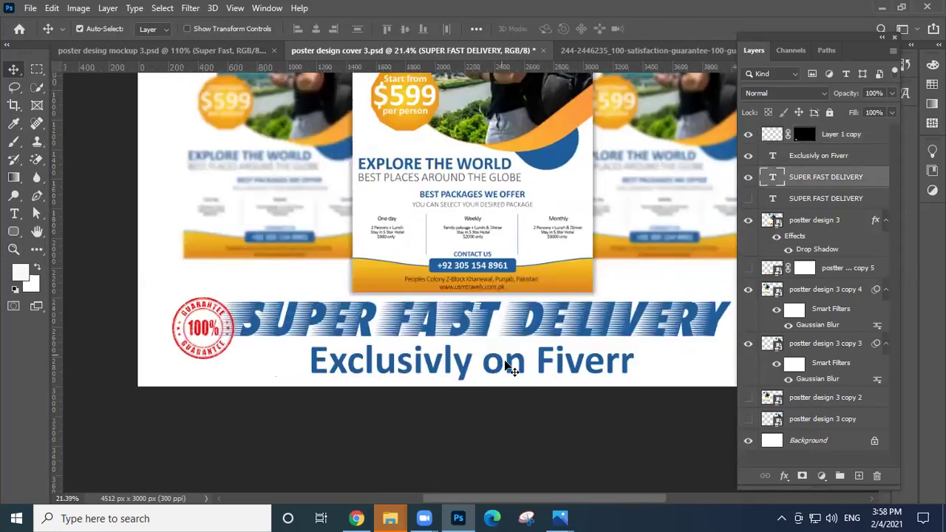
left_click(511, 362, "shift")
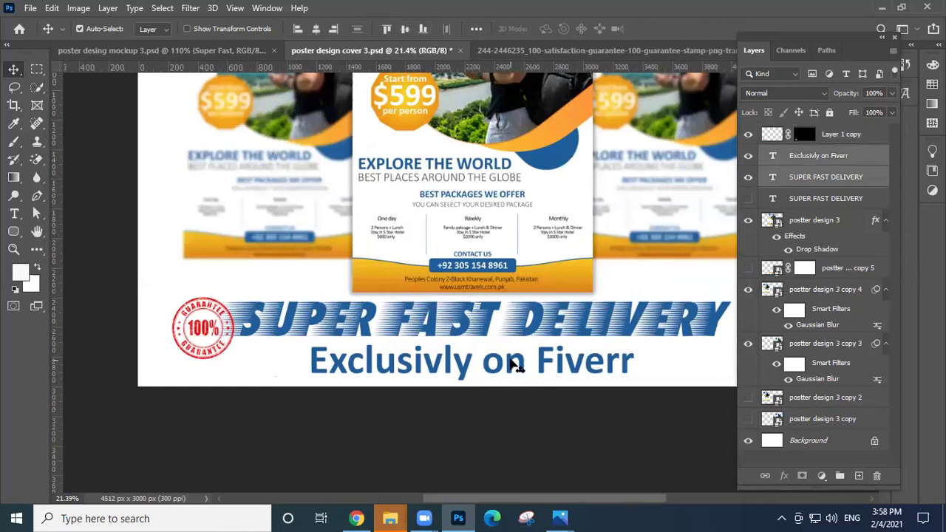
key("shift+Right")
key("shift+Right")
key("shift+Right")
key("shift+Right")
key("shift+Right")
key("shift+Right")
key("shift+Right")
key("shift+Right")
key("shift+Right")
key("shift+Right")
key("shift+Right")
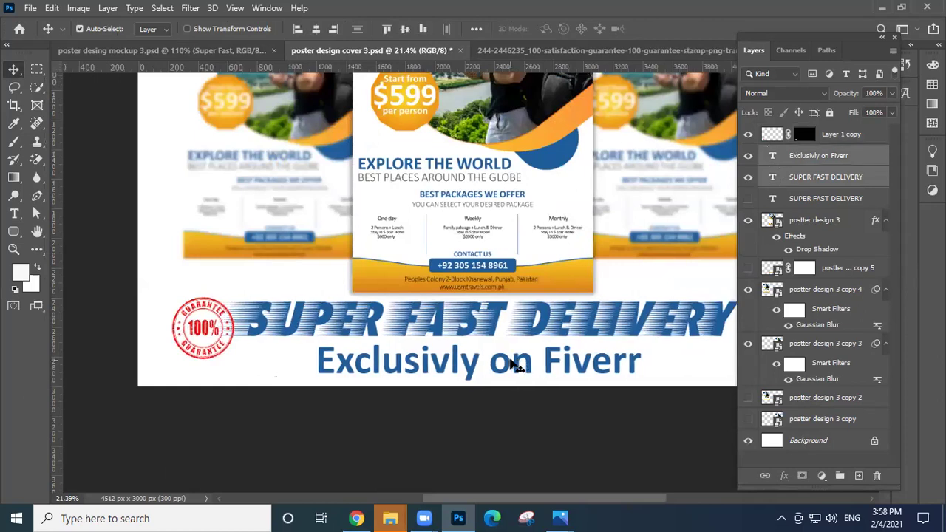
Shift both caption lines further right together to leave a clear gap beside the guarantee stamp.
key("shift+Right")
key("shift+Right")
key("shift+Right")
key("shift+Right")
key("shift+Right")
key("shift+Right")
key("shift+Right")
key("shift+Right")
key("shift+Right")
key("shift+Right")
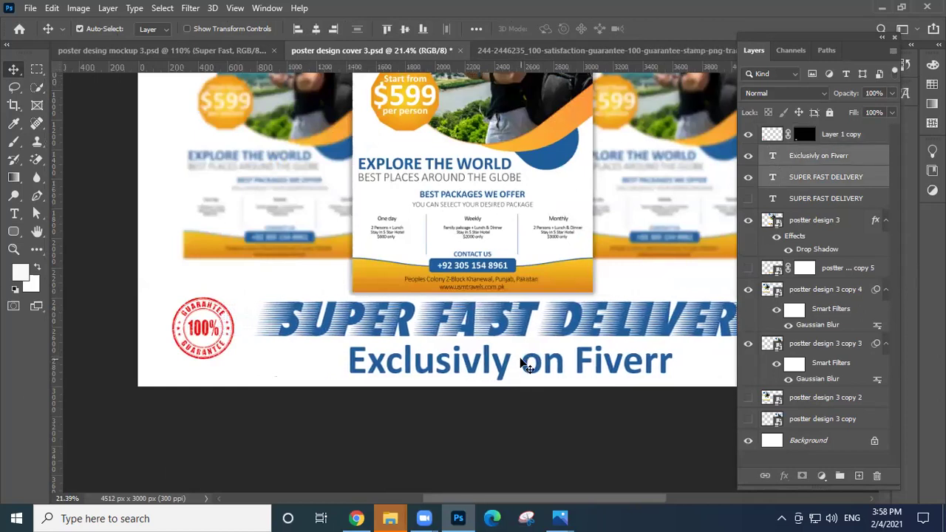
key("z")
left_click(467, 319, "alt")
left_click(470, 323)
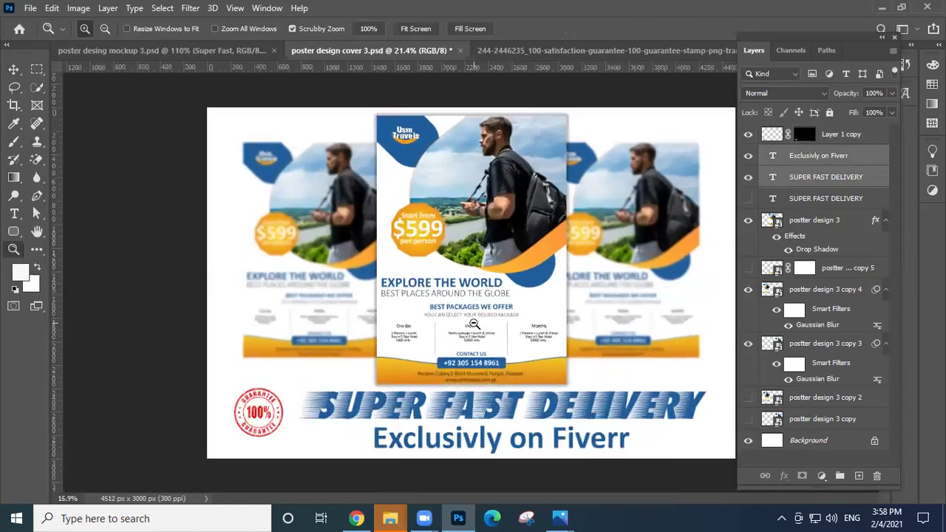
Enlarge the guarantee stamp slightly in the space beside the SUPER FAST DELIVERY line.
left_click(262, 416, "ctrl")
left_click_drag(262, 416, 289, 409)
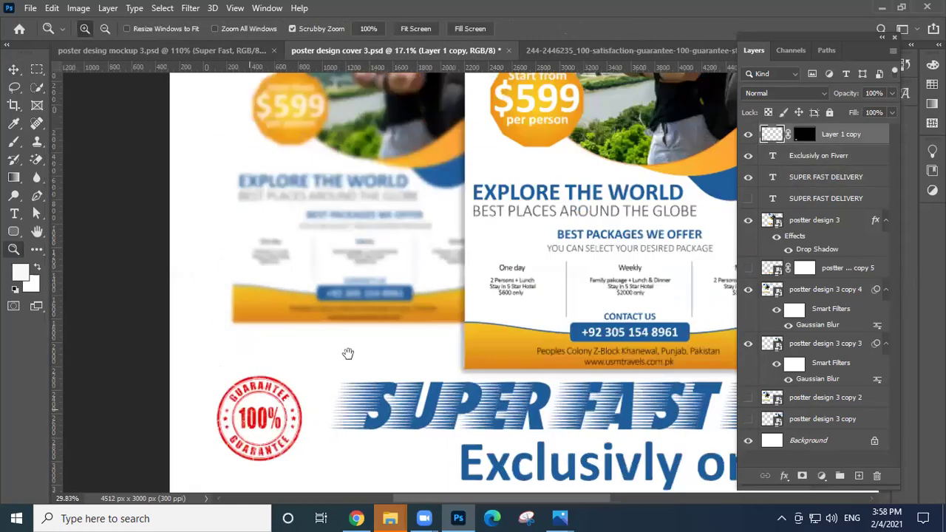
left_click_drag(359, 359, 338, 310)
key("ctrl+t")
key("Return")
key("v")
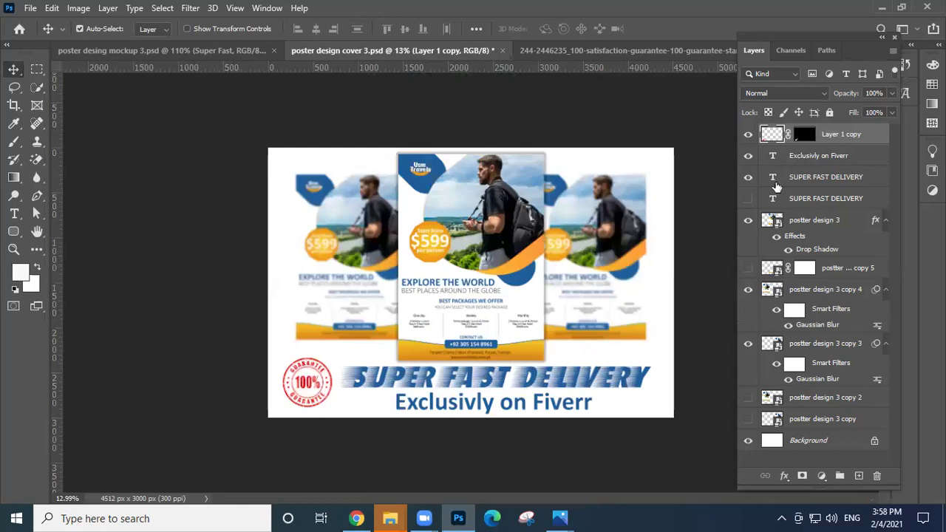
Give the guarantee stamp a Color Overlay in the blue 1e5e9b sampled from the poster's upper-left logo shape.
double_click(879, 135)
left_click_drag(545, 29, 722, 34)
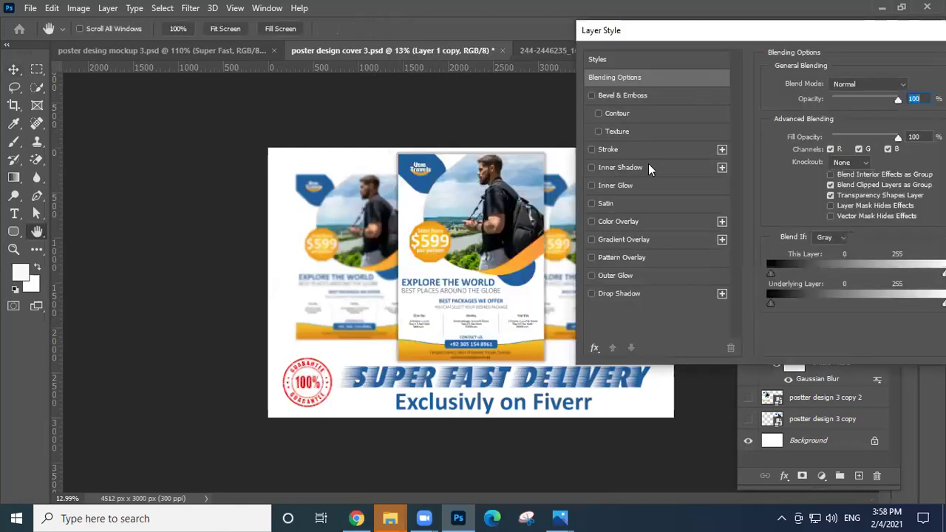
left_click(630, 221)
left_click(909, 87)
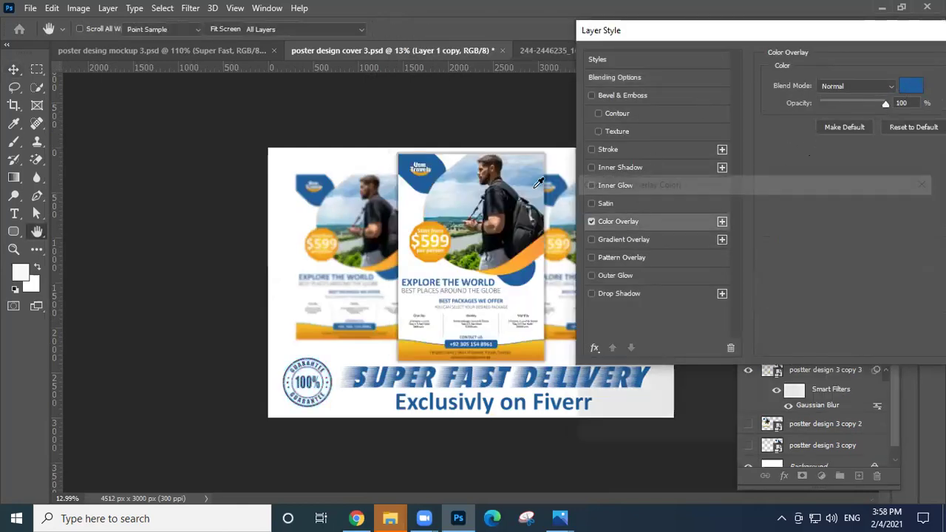
left_click(526, 256)
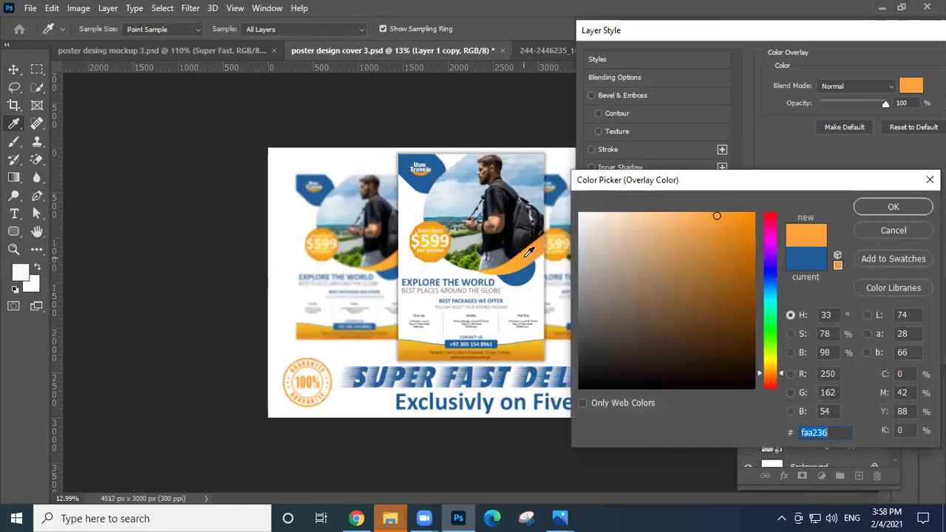
left_click(425, 176)
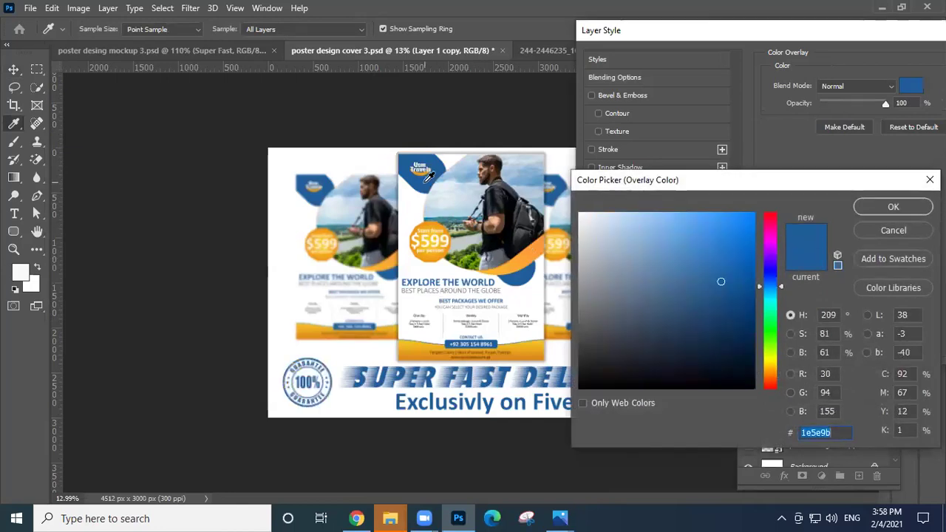
key("Return")
key("Return")
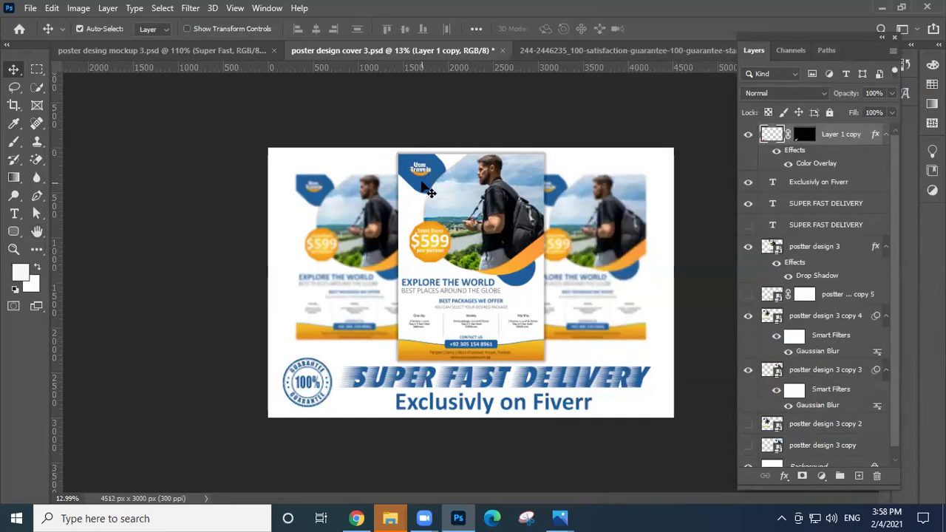
Check the recoloured stamp beside the captions and save the poster design cover 3.psd document.
key("z")
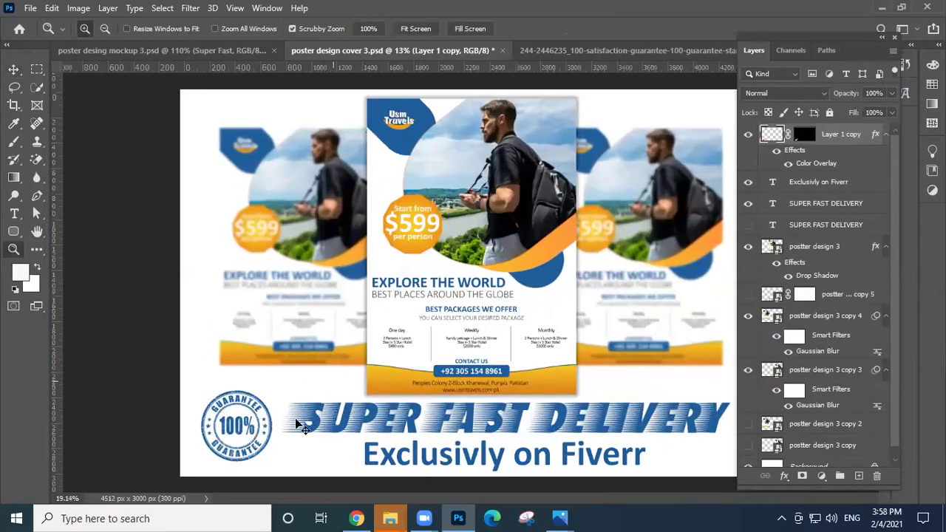
left_click_drag(303, 432, 340, 432)
key("v")
key("z")
left_click_drag(341, 334, 292, 364)
key("v")
key("ctrl+s")
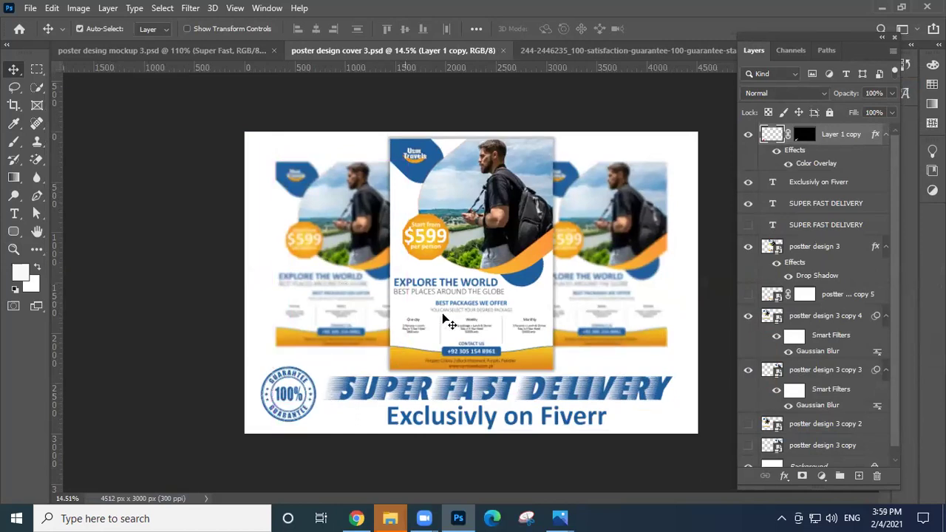
Add a Gradient fill layer directly above the Background layer.
left_click(689, 186, "ctrl")
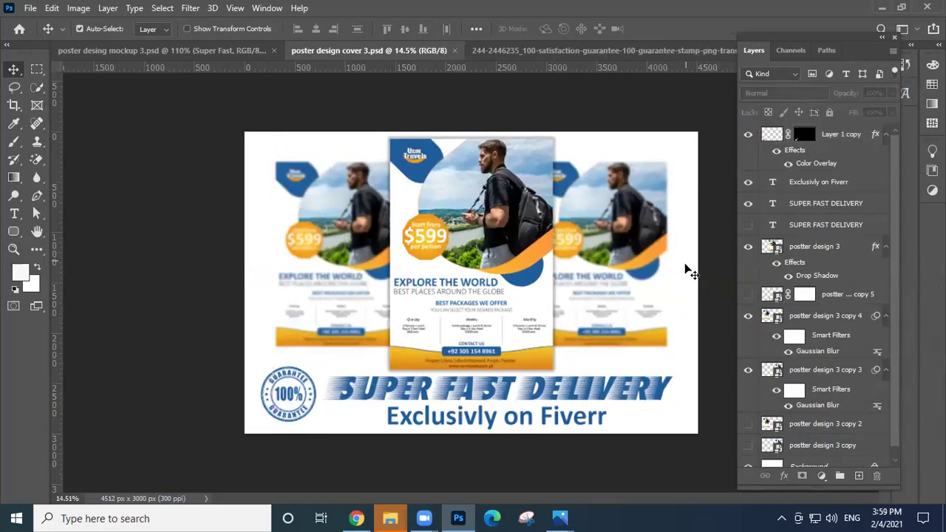
scroll(846, 391, "down", 1)
left_click(821, 459)
left_click(821, 475)
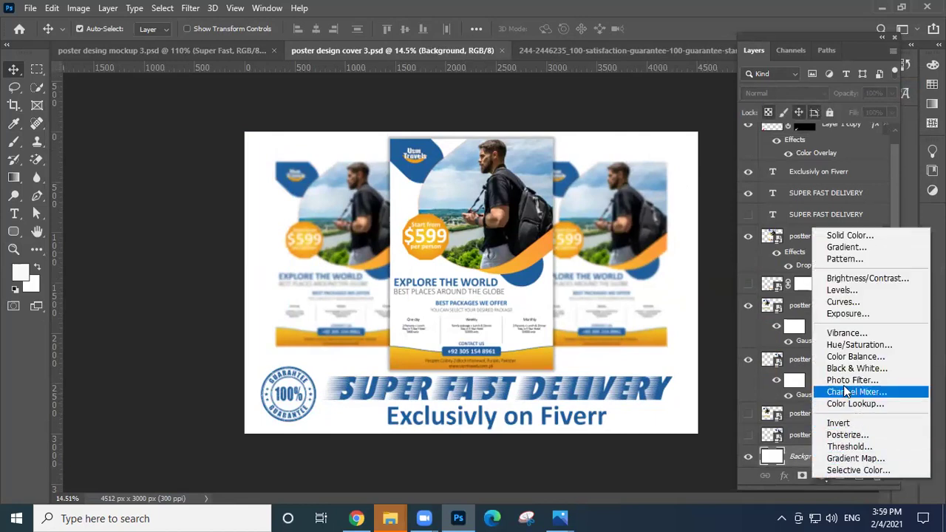
left_click(842, 247)
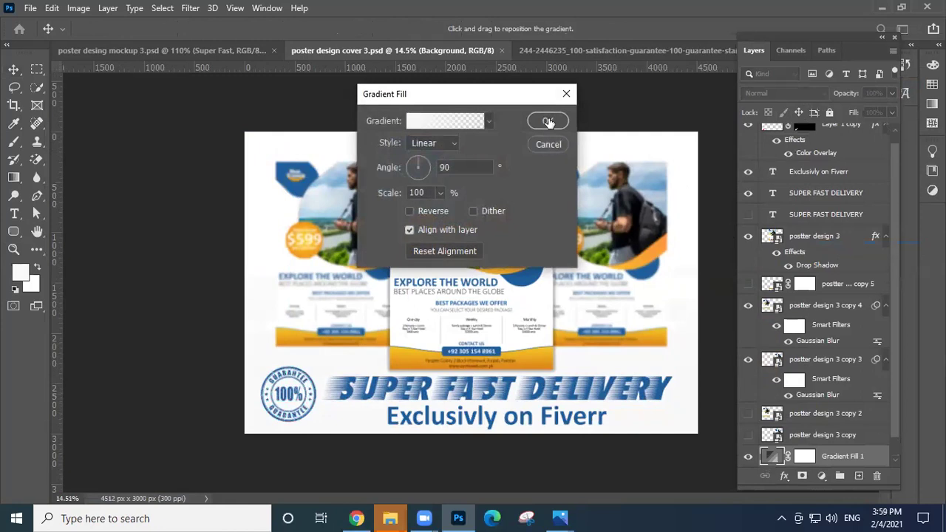
left_click_drag(499, 103, 813, 151)
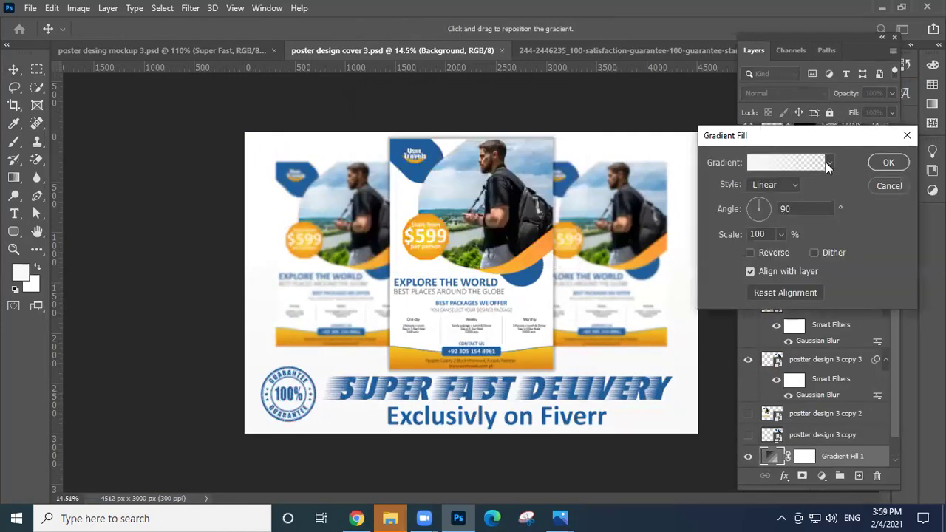
Apply the yellow-to-red Orange_05 preset from the Oranges group to the background gradient fill.
left_click(828, 163)
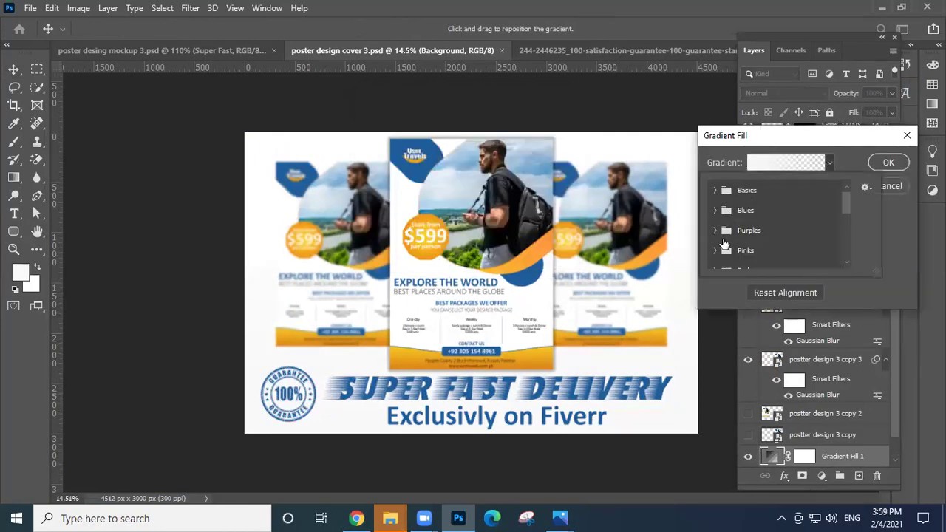
scroll(722, 244, "down", 2)
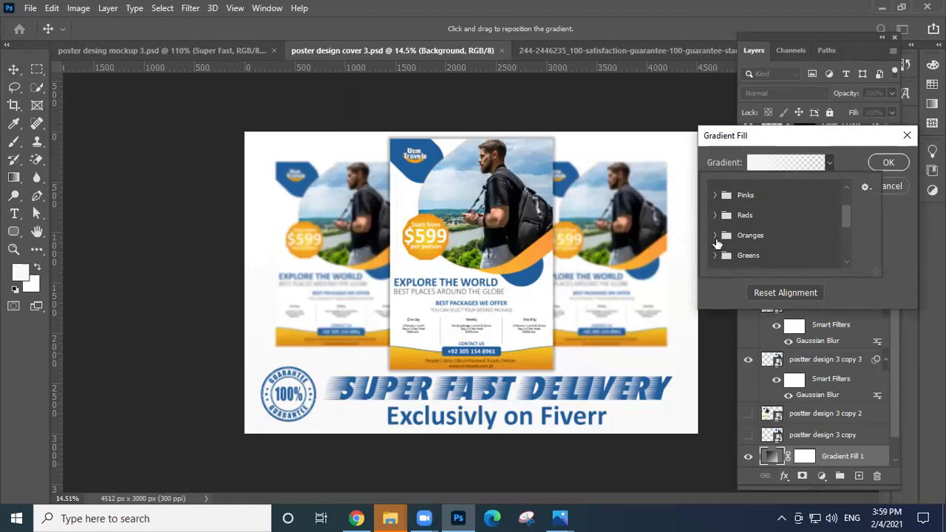
left_click(716, 237)
scroll(750, 255, "down", 2)
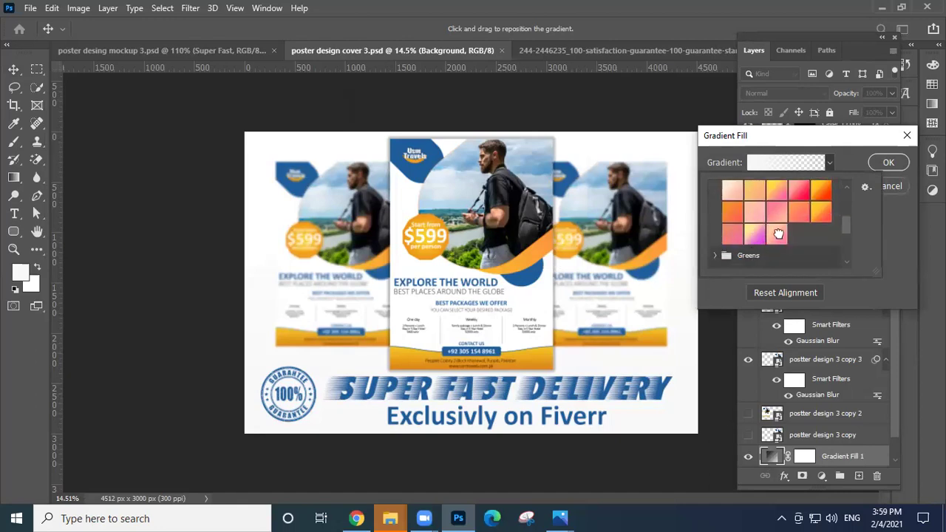
left_click(776, 235)
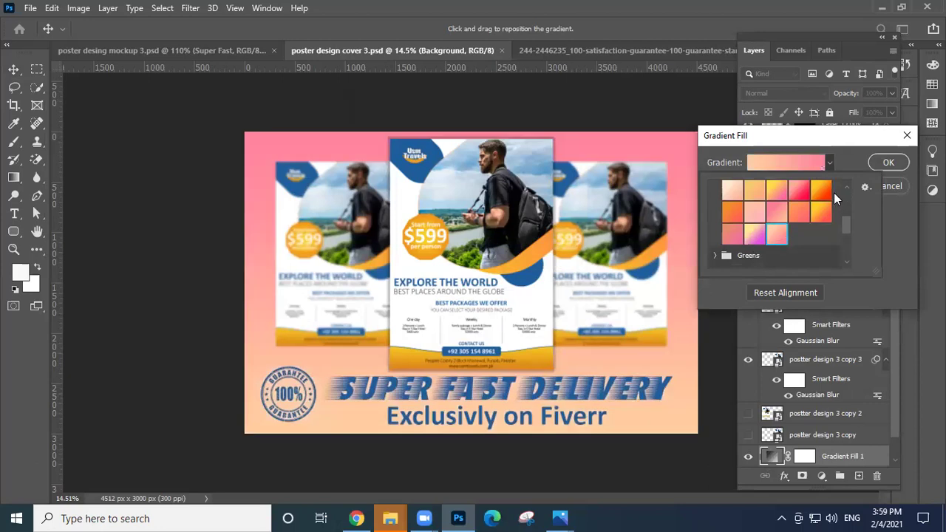
left_click(818, 191)
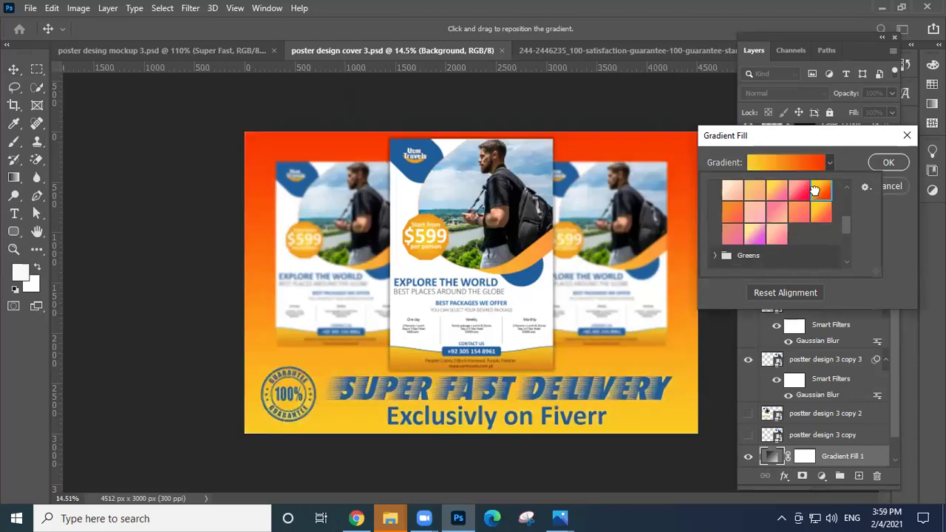
left_click(887, 163)
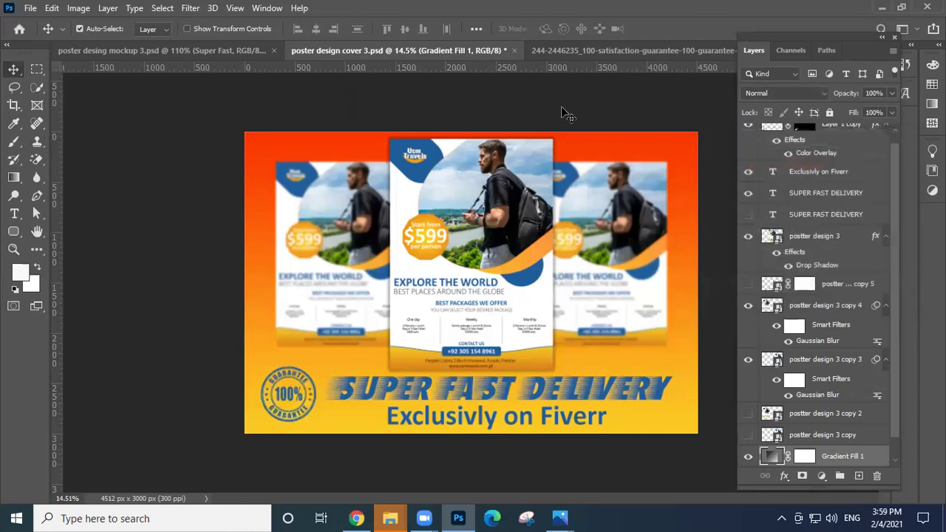
Reopen the background gradient fill for editing and change its red end stop to a neutral dark grey.
scroll(742, 344, "down", 1)
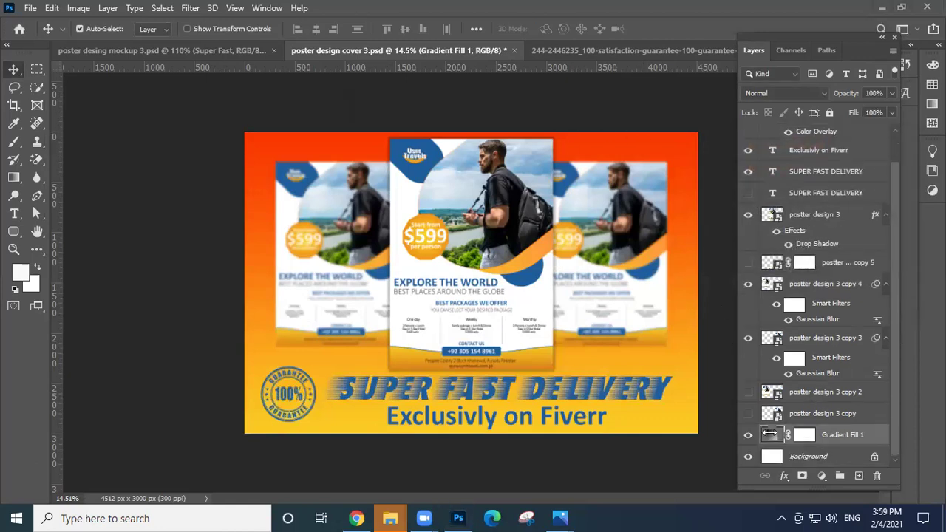
double_click(769, 434)
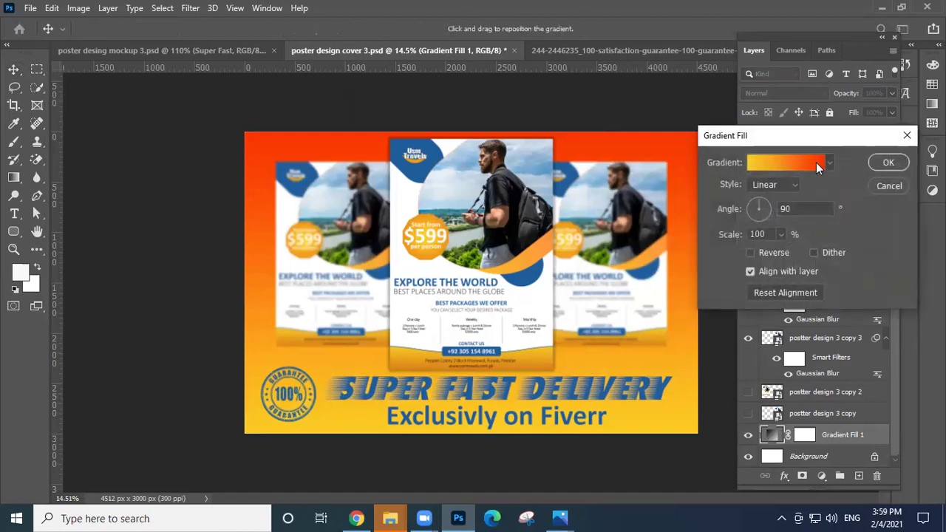
left_click(817, 168)
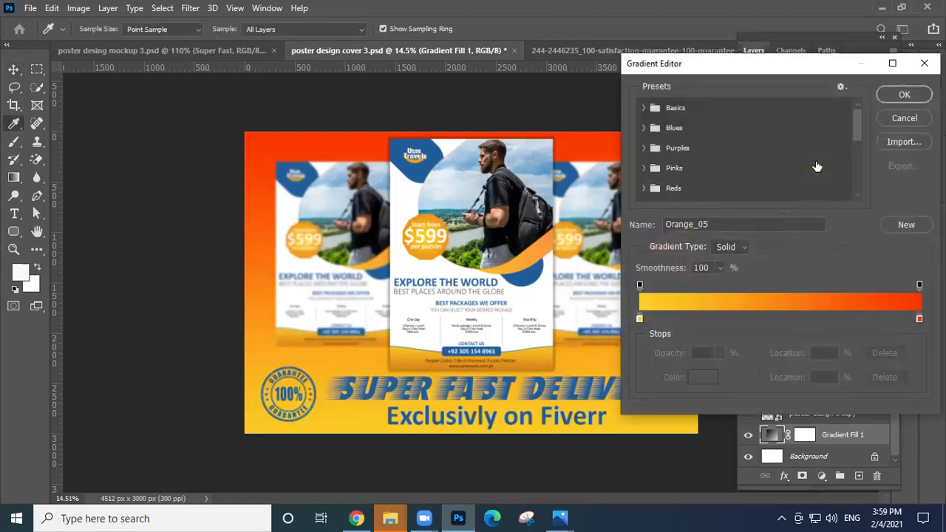
double_click(919, 319)
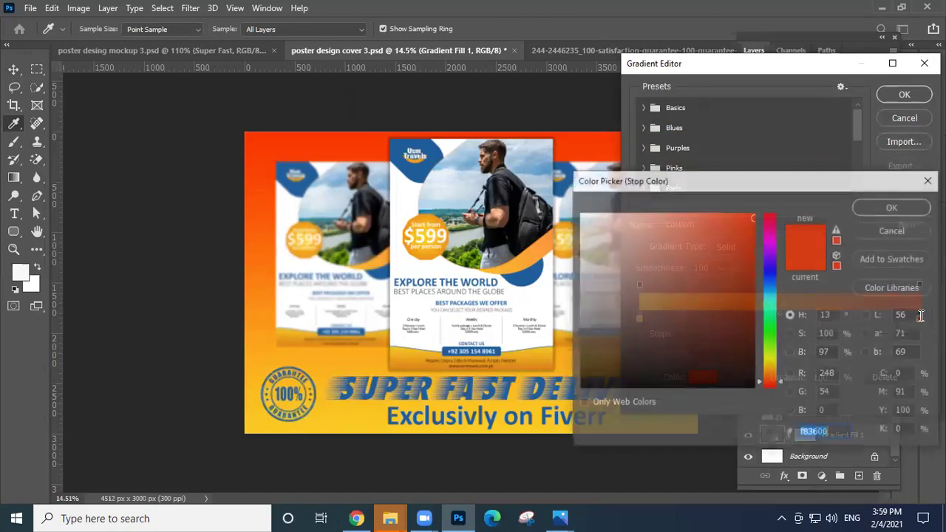
left_click(587, 338)
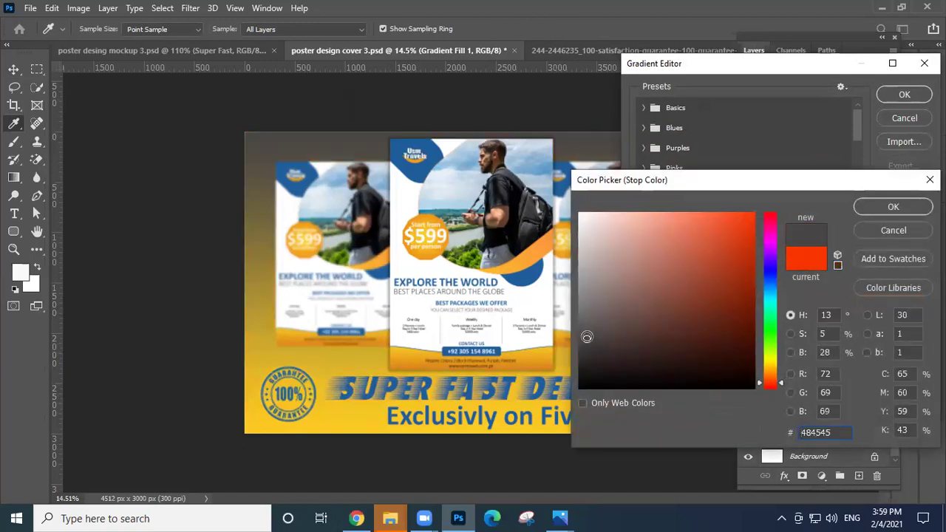
left_click(578, 350)
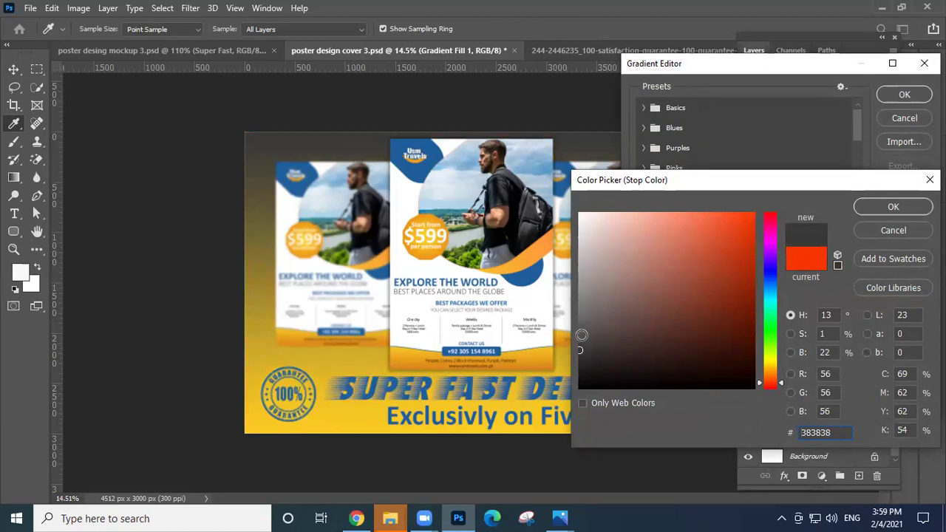
left_click(579, 335)
left_click(885, 214)
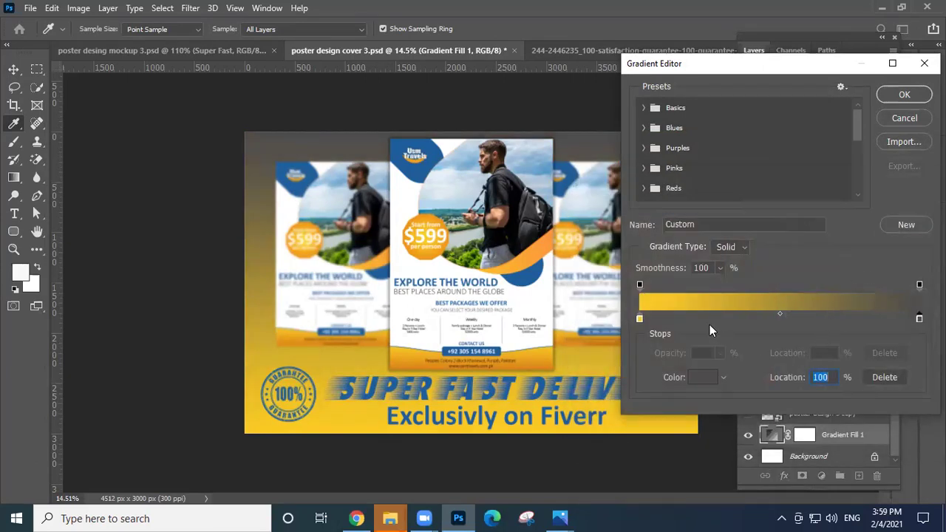
Change the gradient's yellow start stop to white (ffffff).
left_click(640, 319)
double_click(640, 319)
left_click(579, 214)
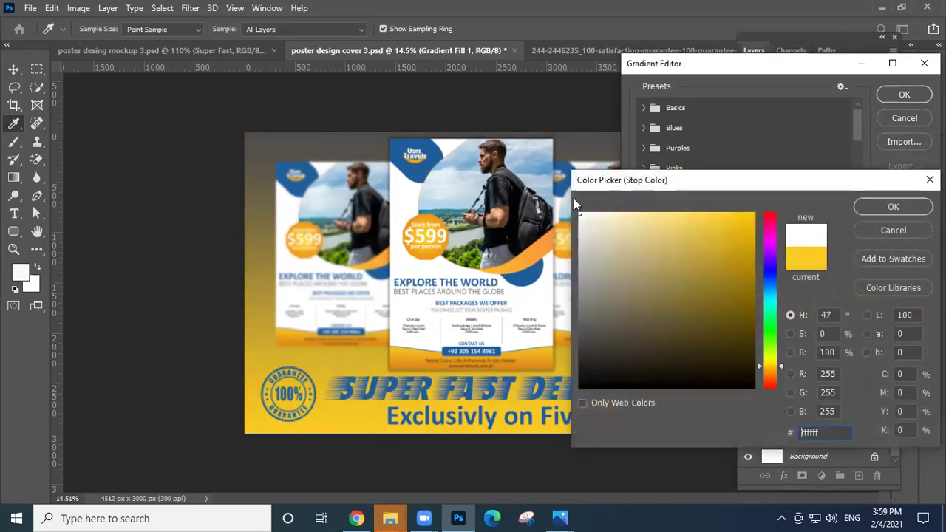
left_click(891, 210)
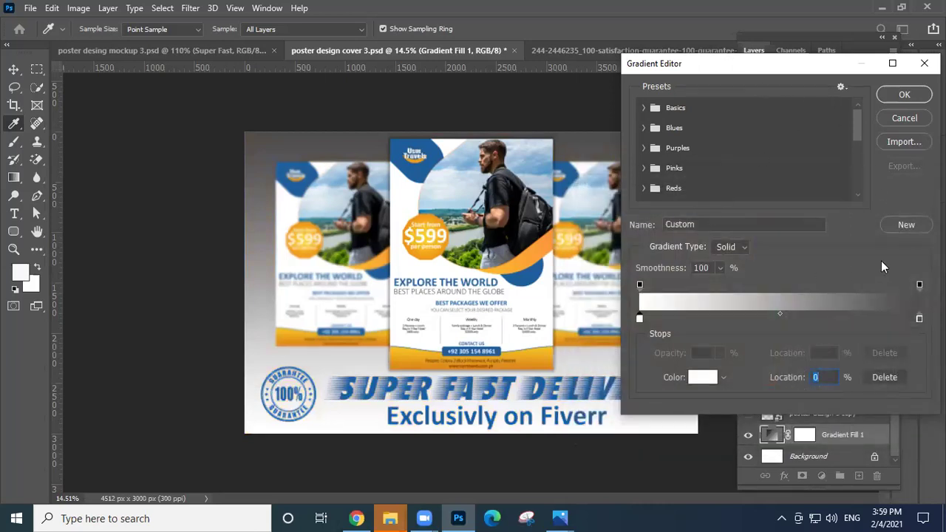
Save the white-to-grey gradient as a new preset named Custom and accept the edited gradient.
left_click(891, 221)
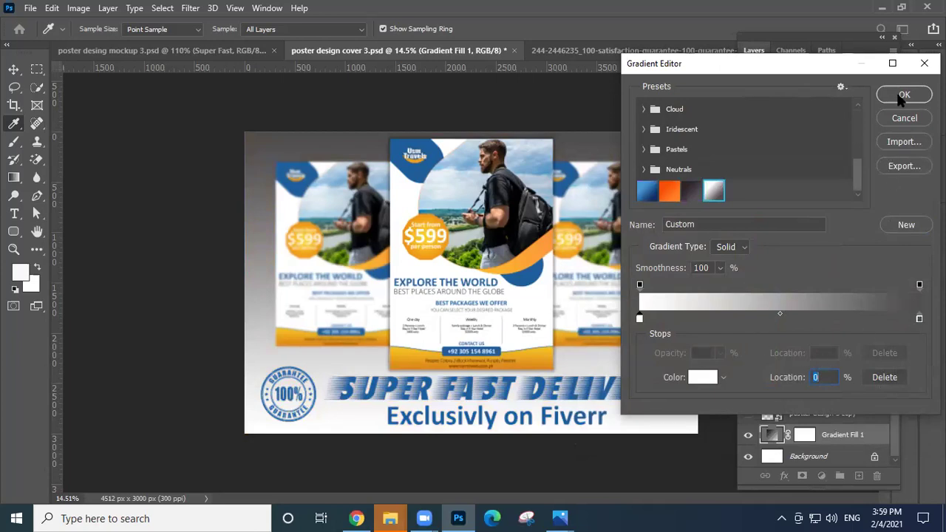
left_click(858, 176)
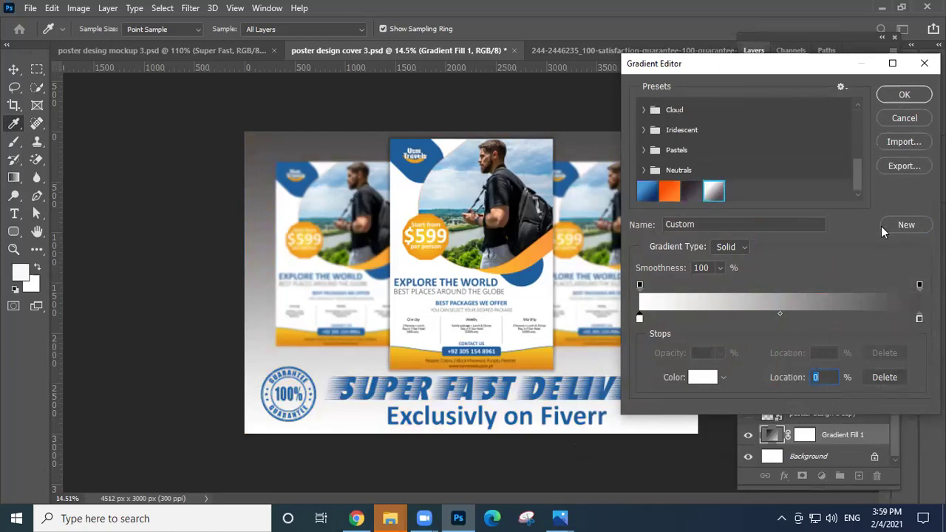
left_click(907, 93)
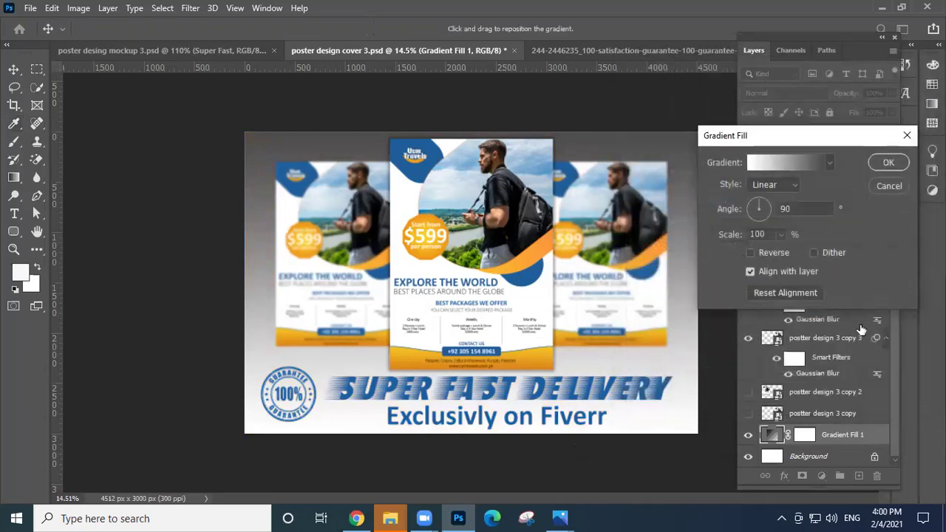
Set the background gradient's style to Radial and compare it with its colours reversed, leaving Reverse off.
left_click(785, 183)
left_click(775, 197)
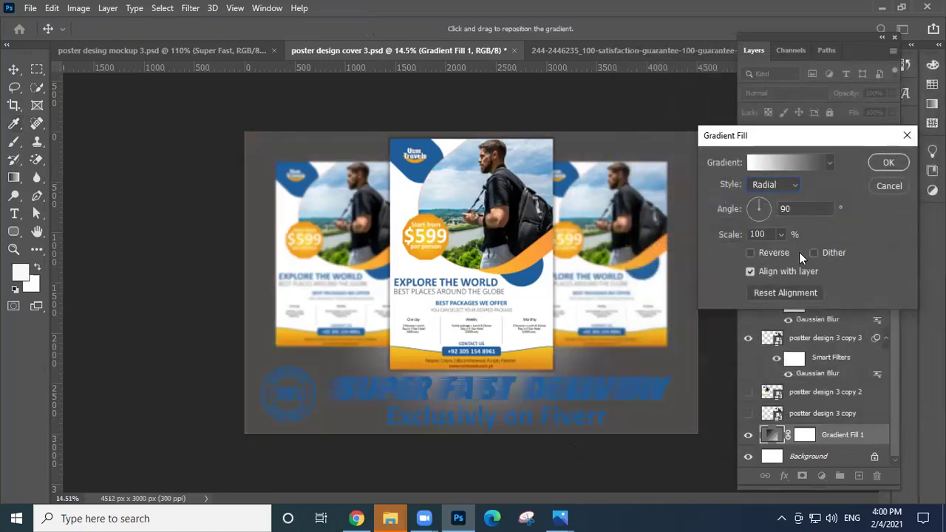
left_click(751, 252)
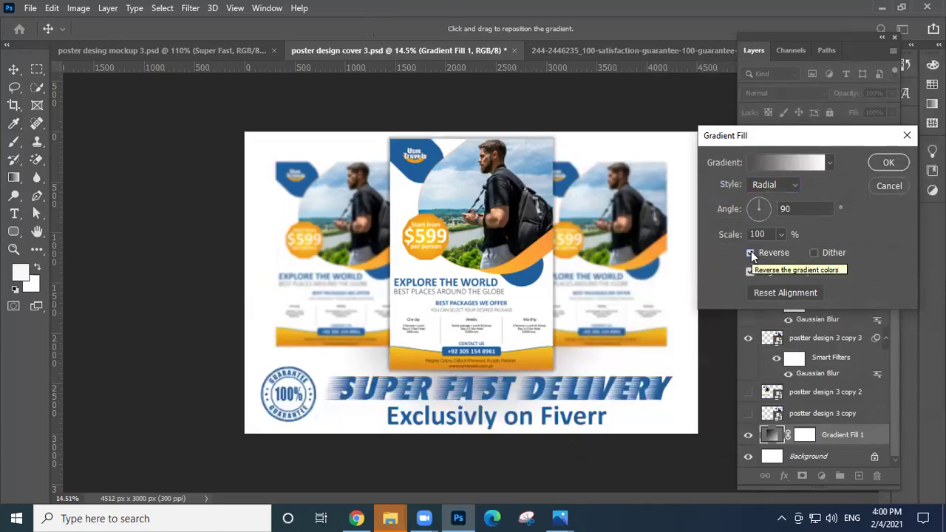
left_click(751, 252)
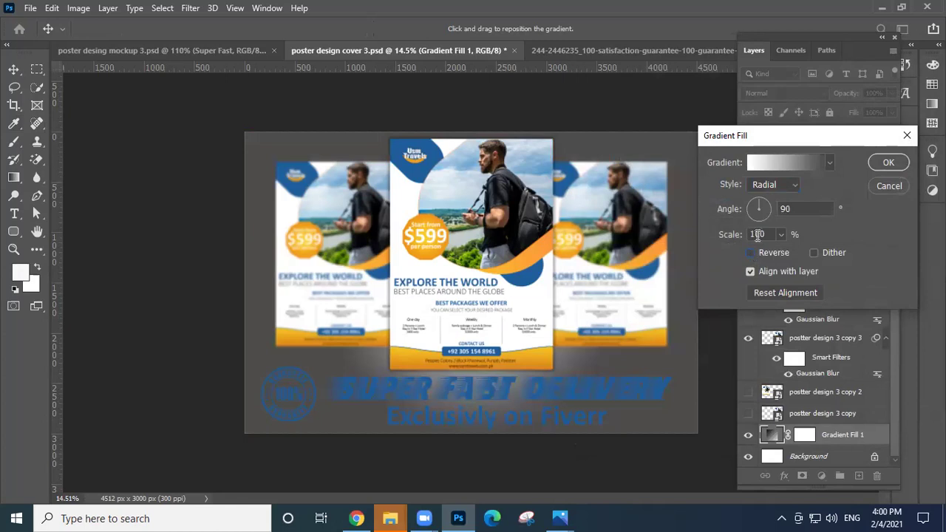
Change the gradient's dark grey end stop to light grey cfcdcd and accept the gradient fill.
left_click(819, 164)
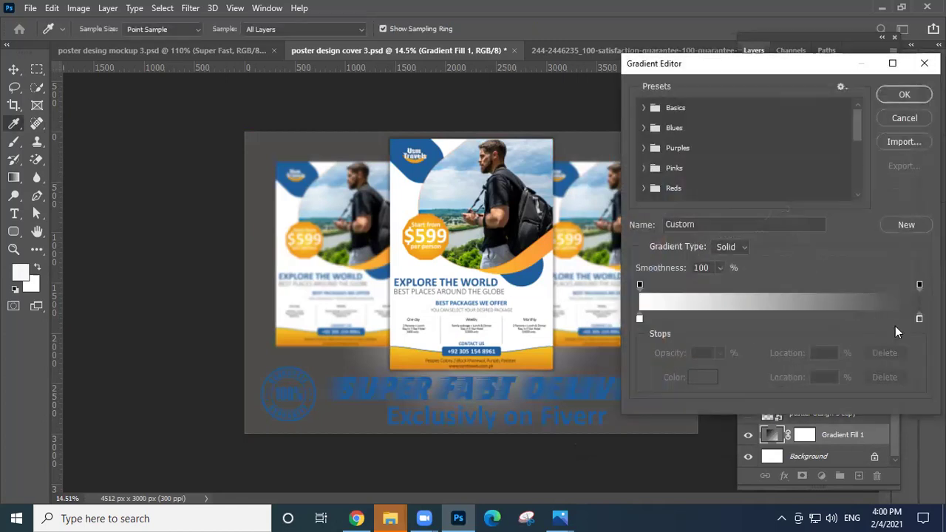
double_click(919, 318)
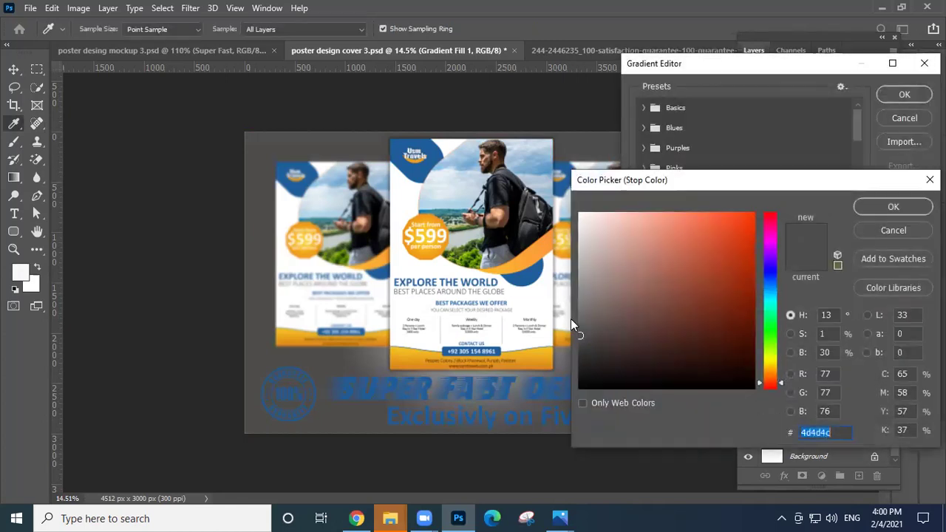
left_click_drag(581, 309, 582, 246)
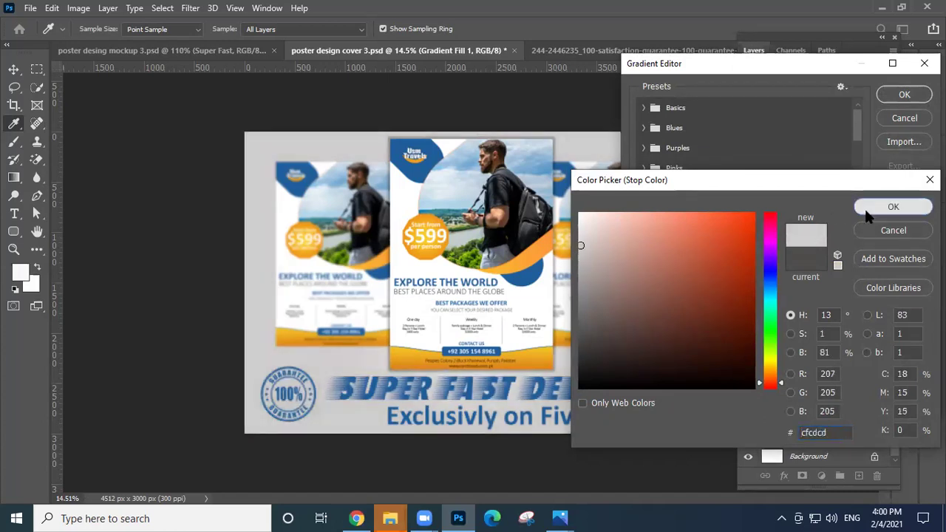
left_click(893, 207)
left_click(904, 95)
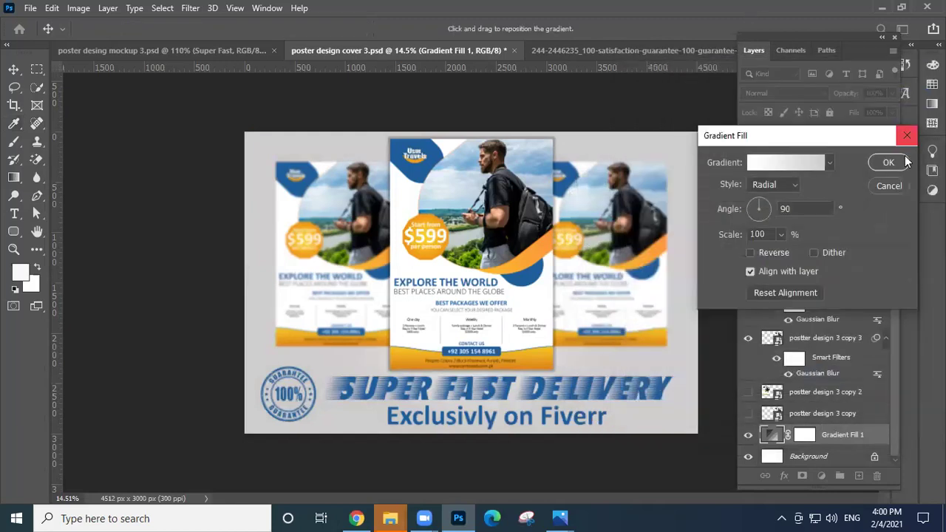
left_click(888, 162)
Compare the image with and without the Gradient Fill 1 layer, leaving that layer hidden.
key("z")
left_click_drag(636, 272, 619, 260)
left_click(746, 434)
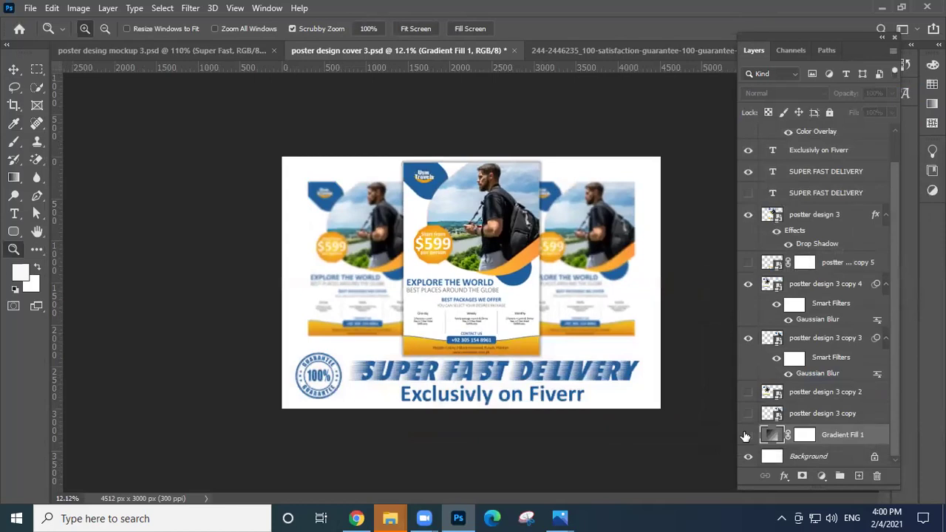
left_click(746, 435)
left_click(746, 434)
left_click(746, 434)
left_click(745, 434)
left_click(746, 434)
left_click(747, 434)
Add an empty layer directly above Background and marquee-select the lower half of the canvas across its full width.
left_click(813, 456)
left_click(857, 476)
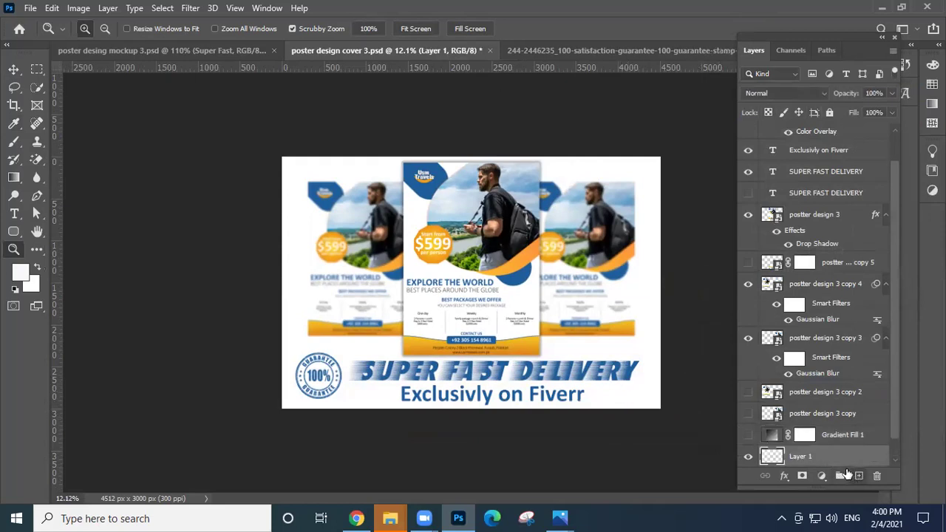
key("m")
left_click_drag(221, 338, 672, 414)
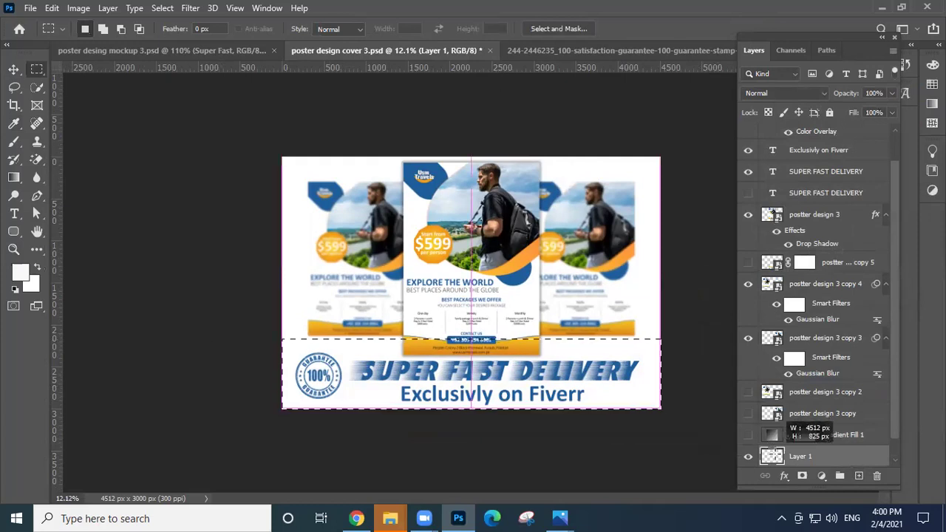
mouse_move(276, 278)
left_mouse_down()
mouse_move(387, 374)
mouse_move(864, 517)
left_mouse_up()
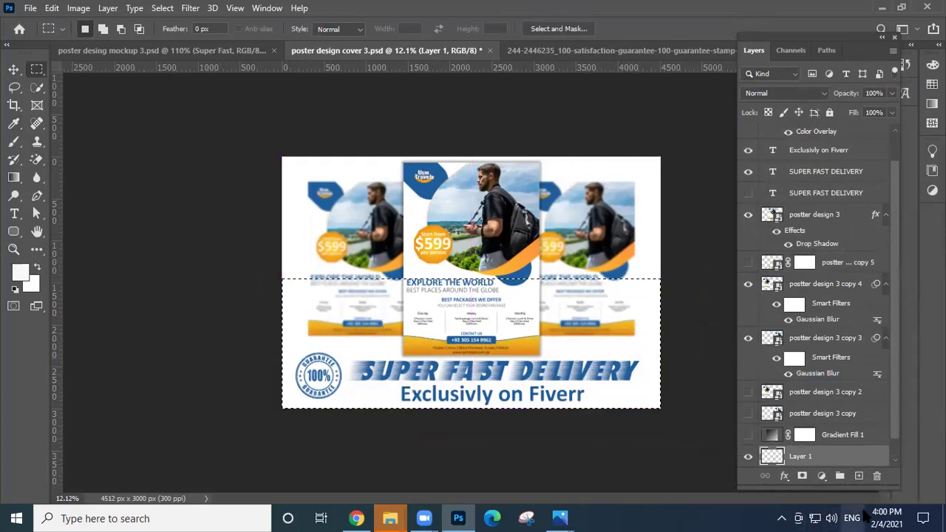
Nudge the selection down until its upper edge sits just beneath the centre poster's "BEST PLACES AROUND THE GLOBE" line.
key("shift+Down")
key("shift+Down")
key("shift+Down")
key("shift+Down")
key("shift+Down")
key("shift+Down")
key("shift+Down")
key("shift+Down")
key("shift+Down")
key("shift+Down")
key("shift+Down")
key("shift+Down")
key("shift+Down")
key("shift+Down")
key("shift+Down")
key("shift+Down")
key("shift+Down")
key("shift+Down")
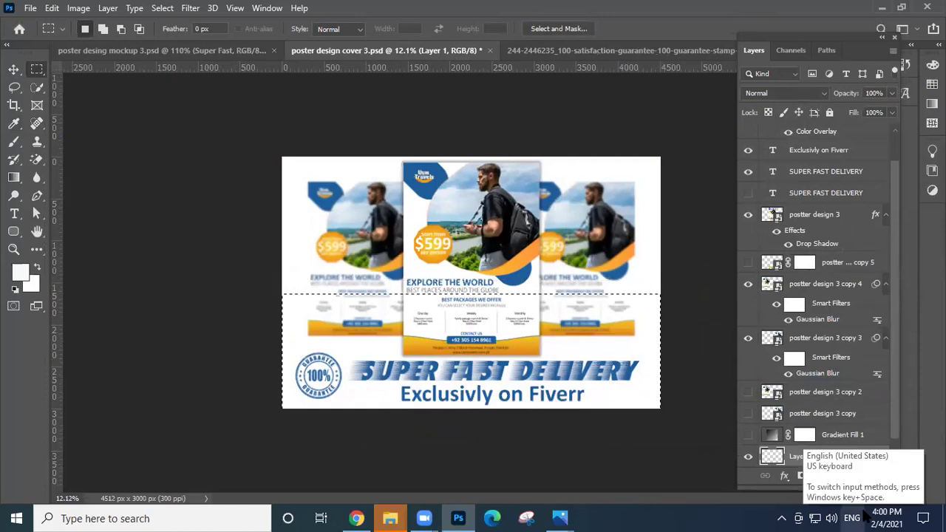
Fill the selection with orange fba337 sampled from the centre poster as the background colour, and deselect.
left_click(29, 287)
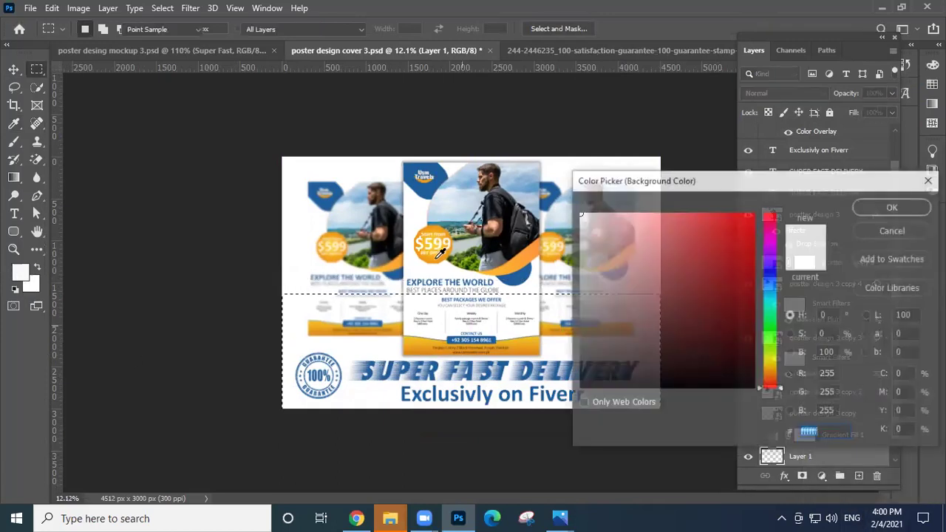
left_click(444, 246)
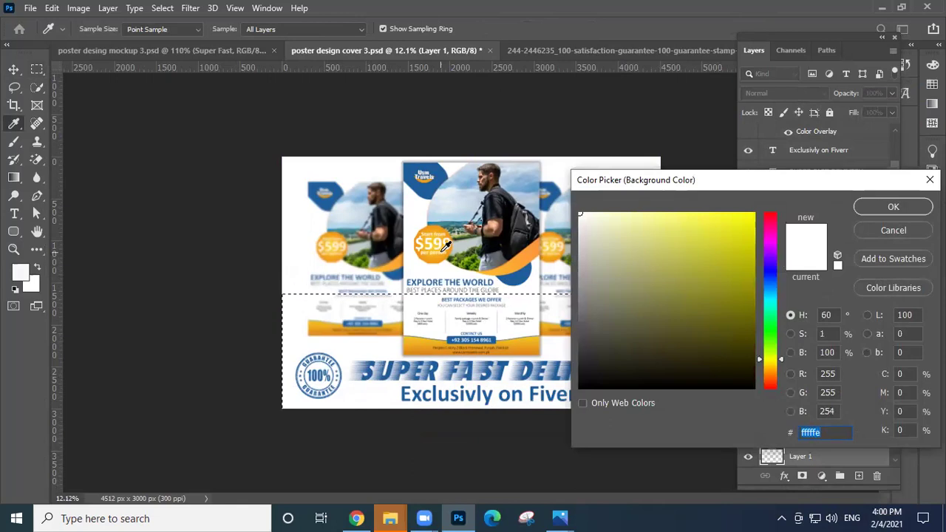
left_click(525, 254)
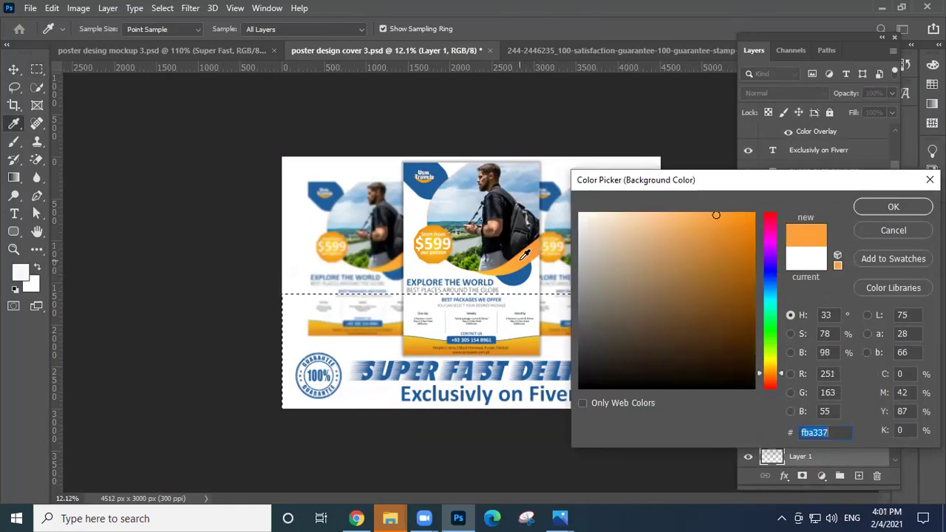
key("Return")
key("Return")
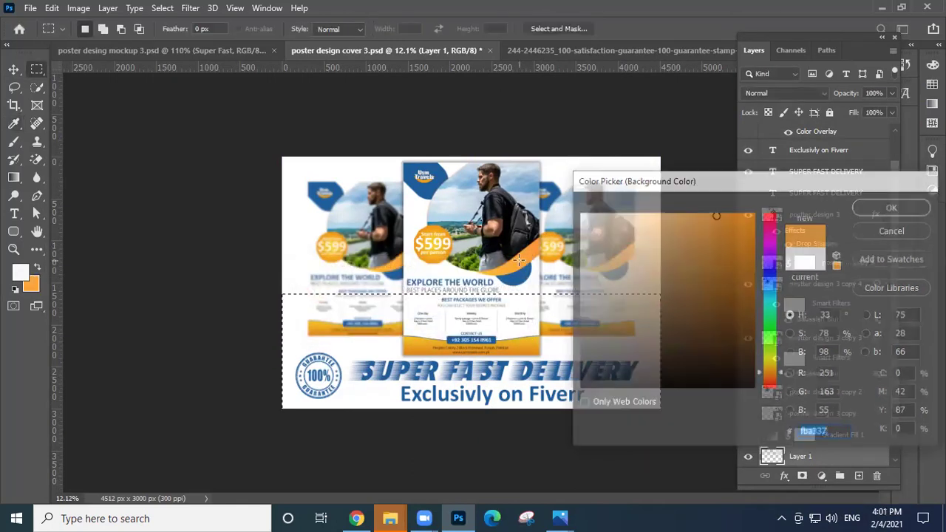
key("m")
key("ctrl+BackSpace")
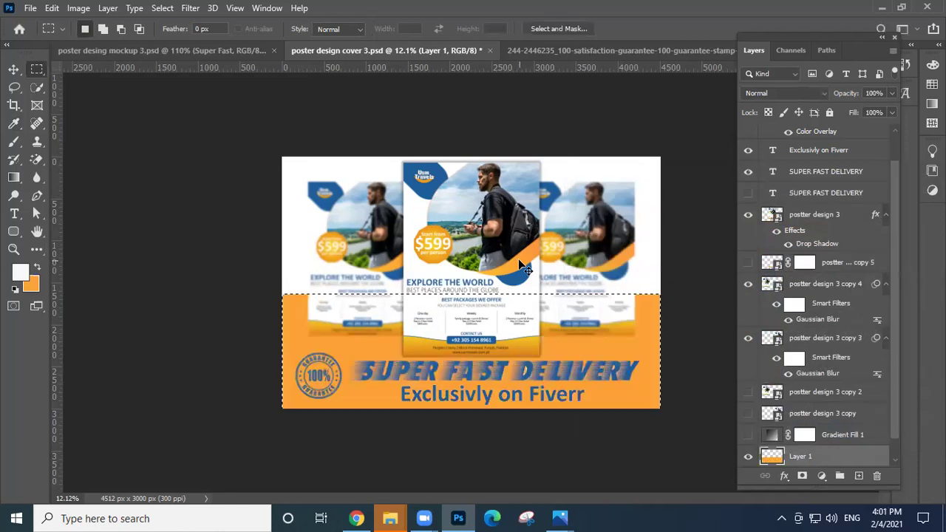
key("ctrl+d")
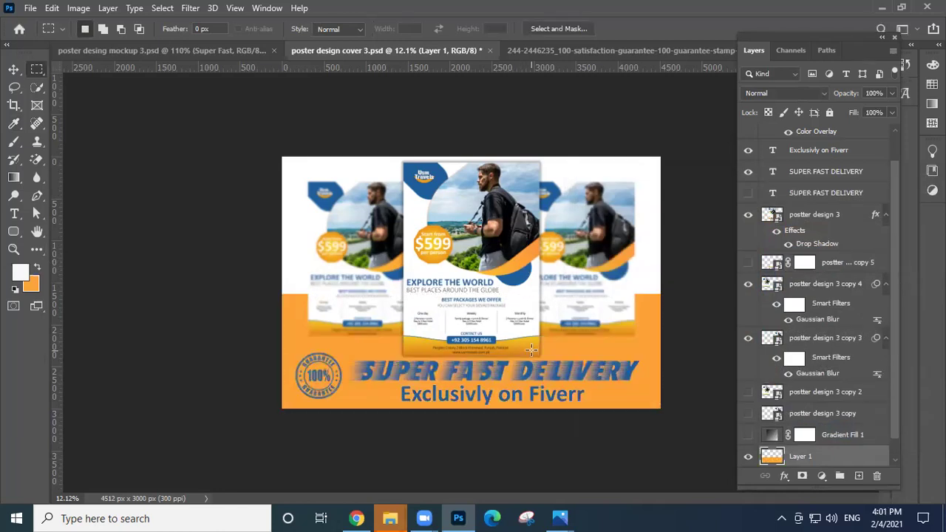
Move the orange band down until its upper edge lies behind the blurred posters' package details.
key("v")
key("shift+Down")
key("shift+Down")
key("shift+Down")
key("shift+Down")
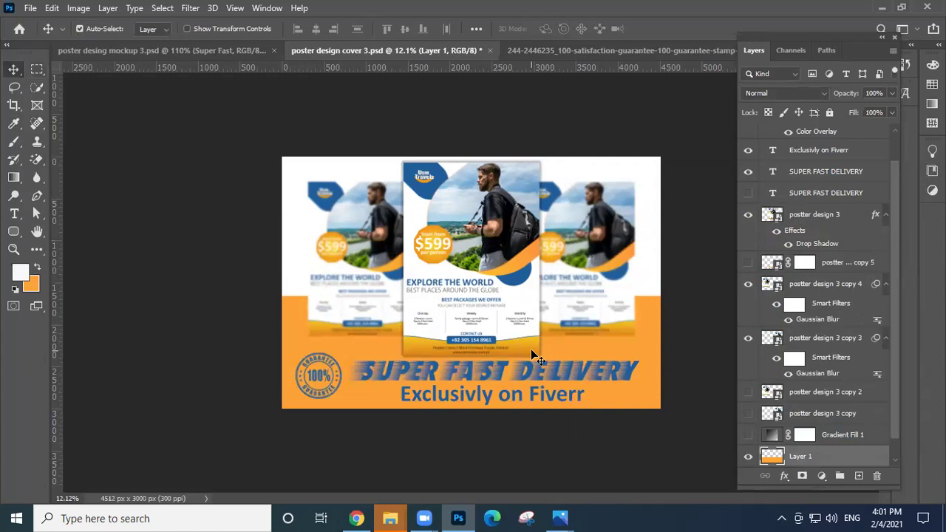
key("shift+Down")
key("shift+Down")
key("shift+Down")
key("shift+Down")
key("shift+Down")
key("shift+Down")
key("shift+Down")
key("shift+Down")
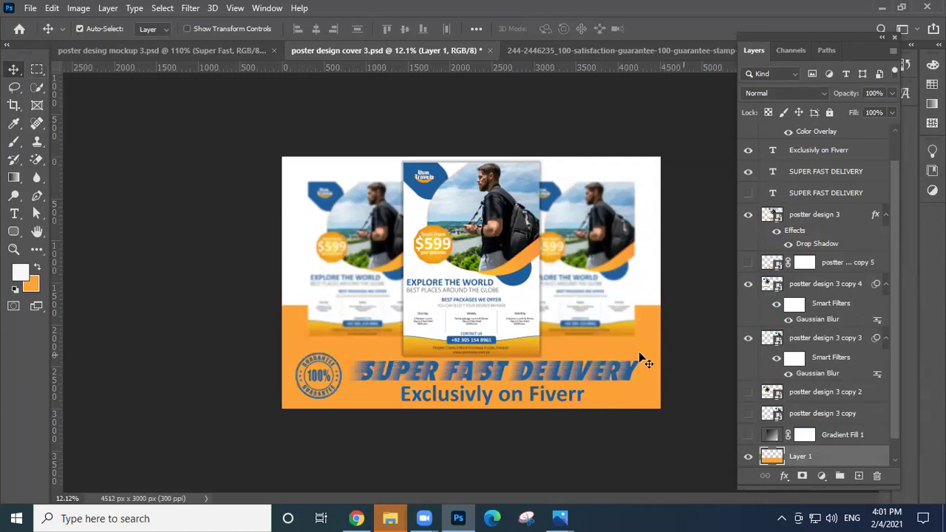
Open the Add Noise filter for the orange band's layer and bring the band's upper edge into the filter preview.
key("z")
left_click(610, 357)
left_click(610, 356)
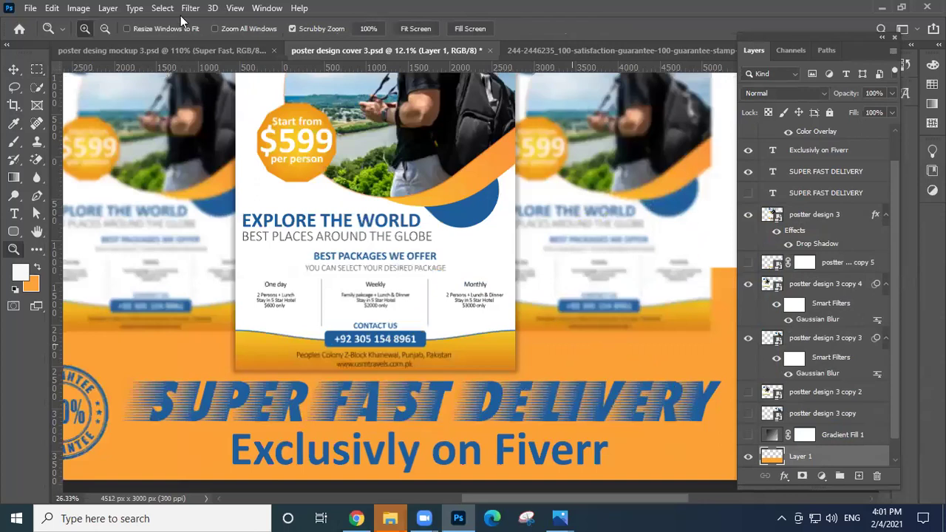
left_click(189, 8)
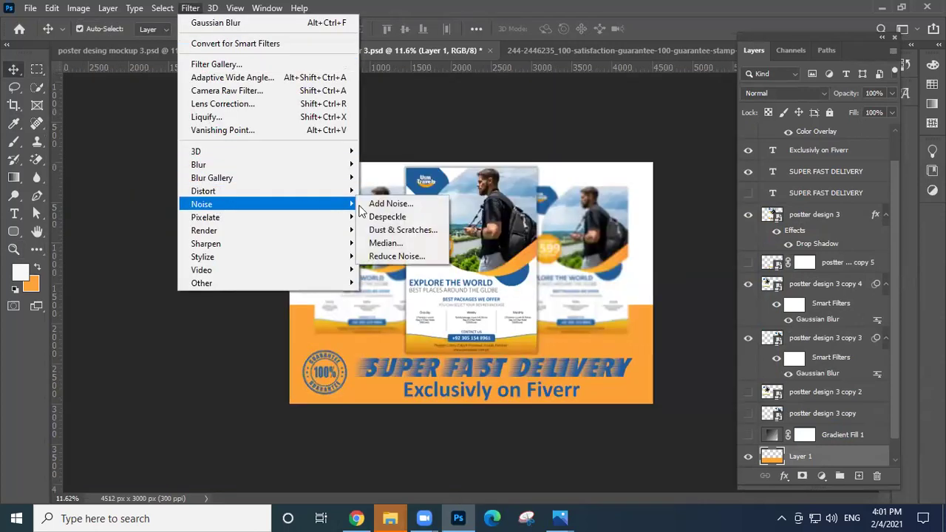
left_click(384, 203)
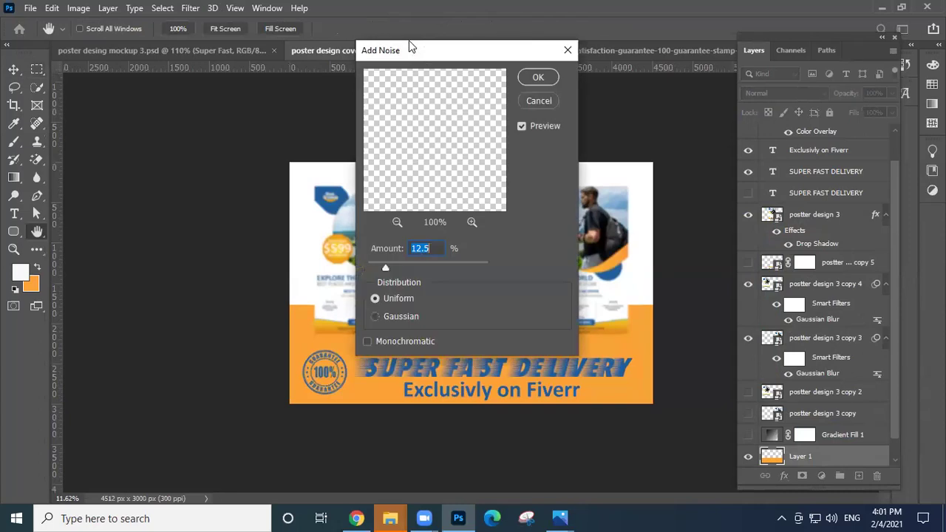
left_click_drag(433, 53, 724, 66)
left_click_drag(717, 143, 734, 121)
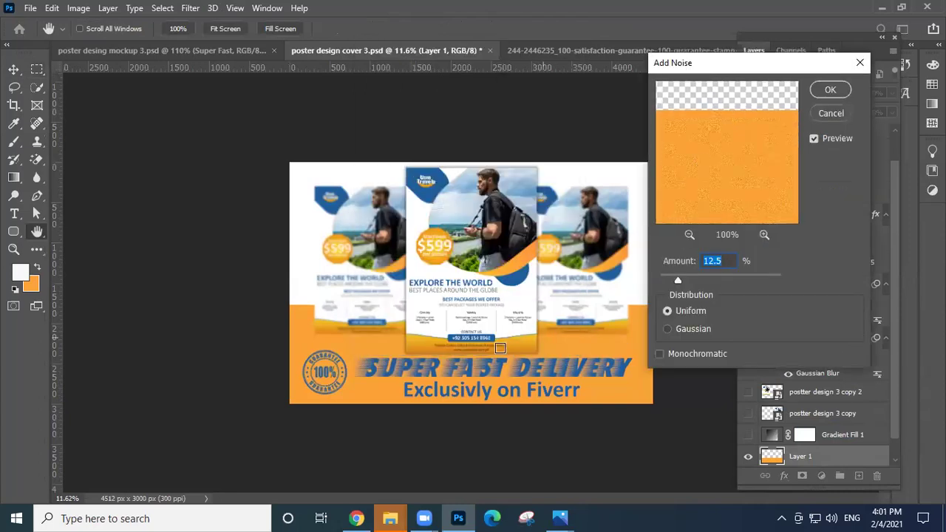
Try uniform noise amounts of 70.69% and 41.95% on the orange band, viewed up close.
scroll(471, 352, "up", 2)
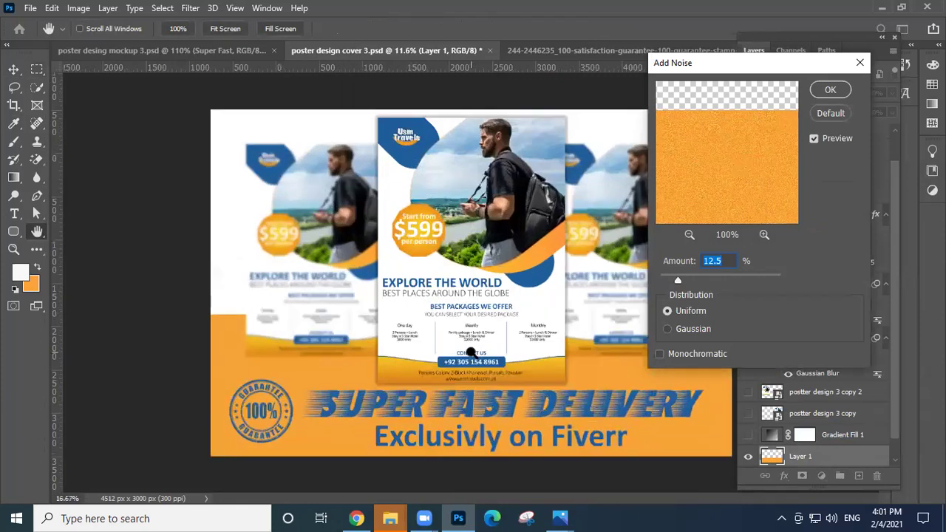
scroll(470, 351, "up", 2)
scroll(362, 200, "down", 2)
scroll(399, 283, "up", 1)
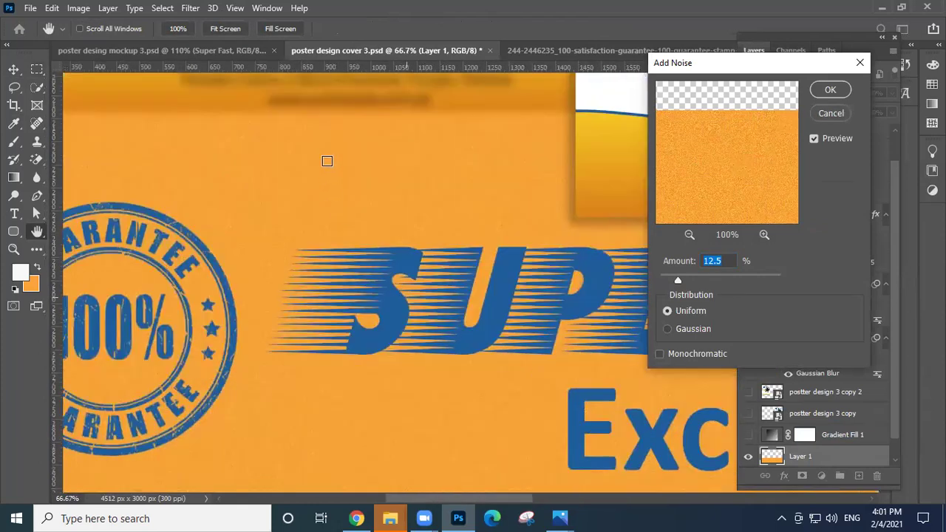
left_click(394, 233)
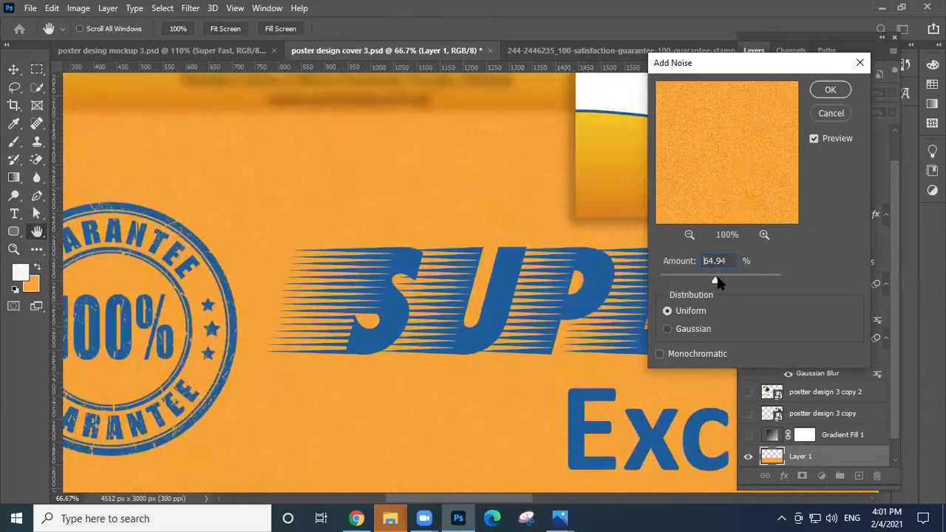
left_click_drag(715, 279, 724, 281)
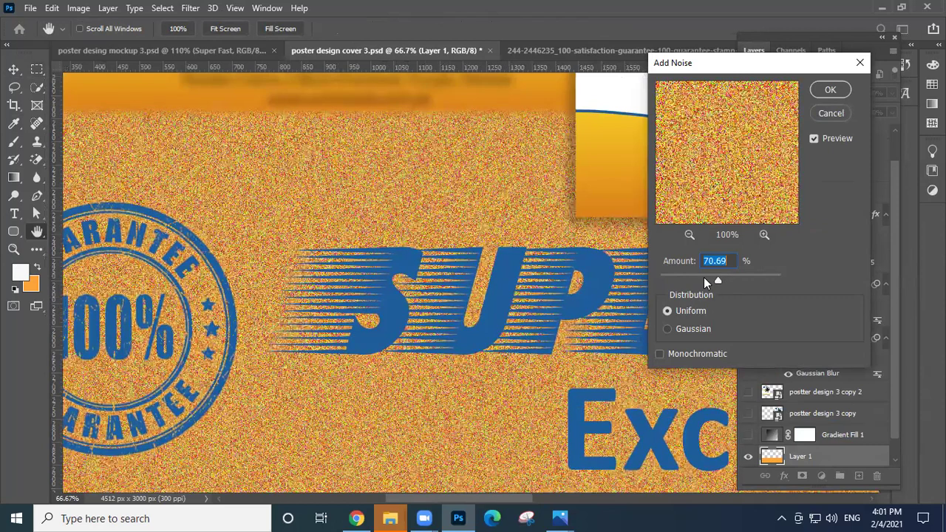
left_click(703, 277)
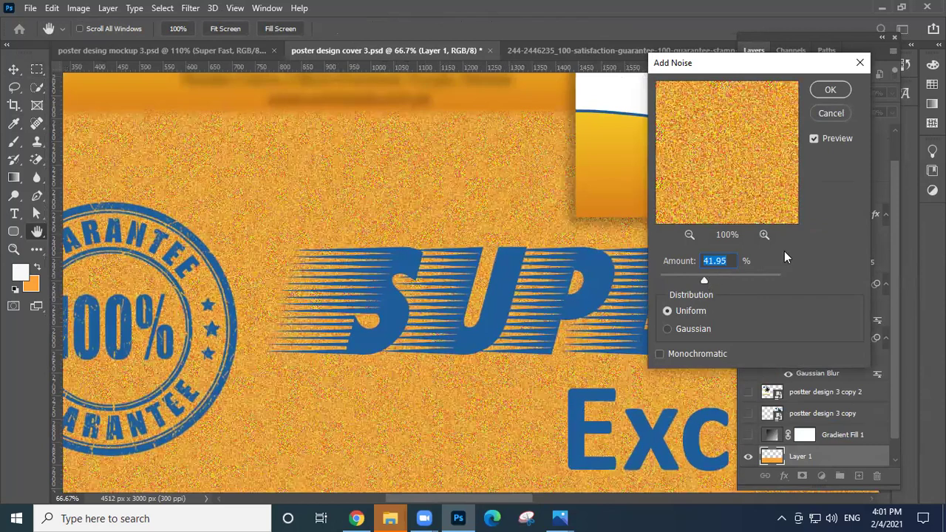
Set the noise amount to 19.18% with Gaussian distribution and apply the filter to the orange band.
key("ctrl+0")
left_click_drag(695, 277, 687, 280)
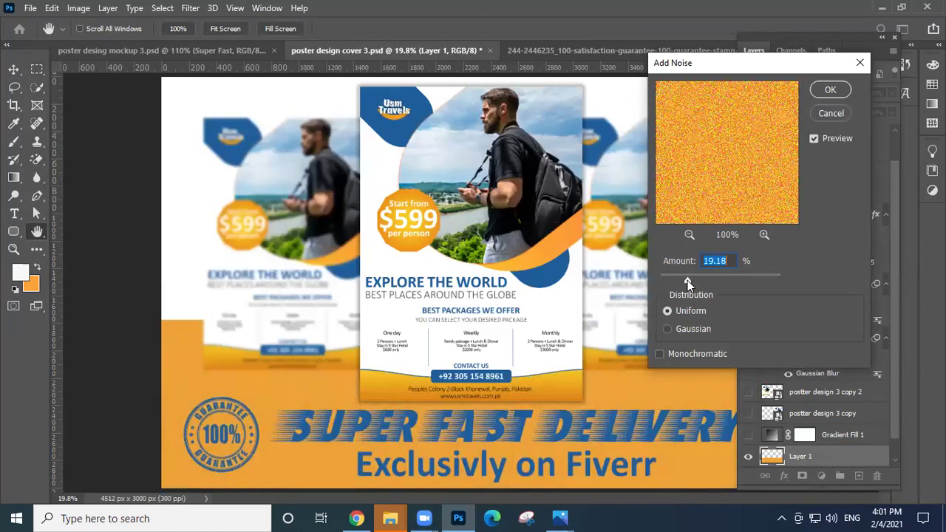
left_click(680, 328)
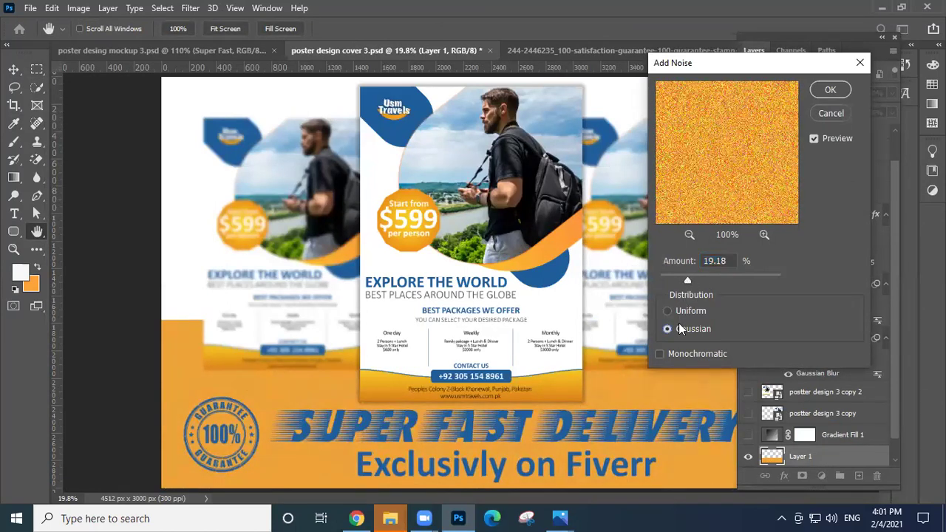
left_click(830, 89)
Inspect the noise texture around the captions and posters up close, and save the document.
key("z")
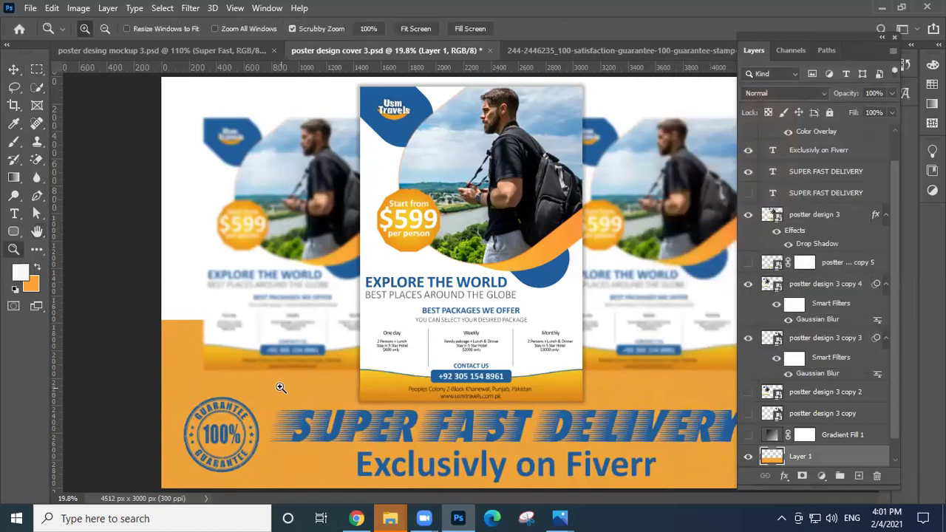
left_click_drag(281, 387, 365, 414)
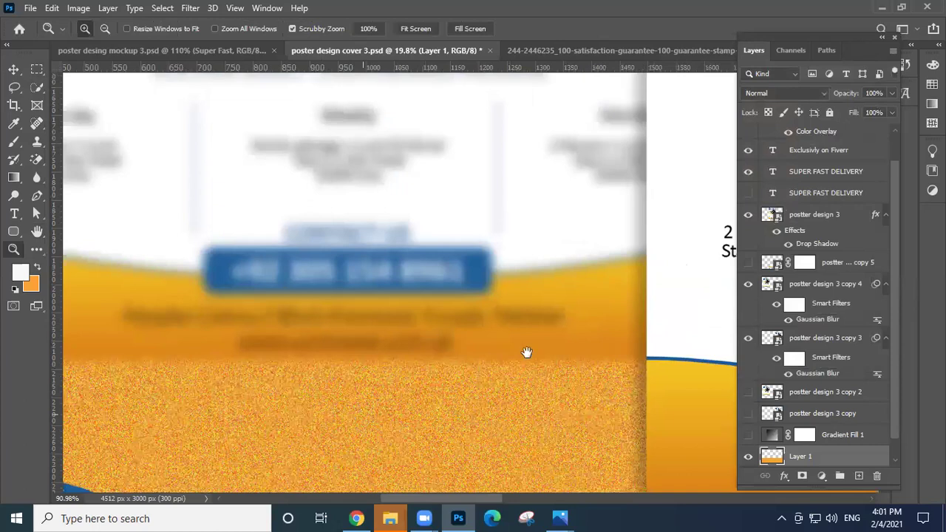
key("v")
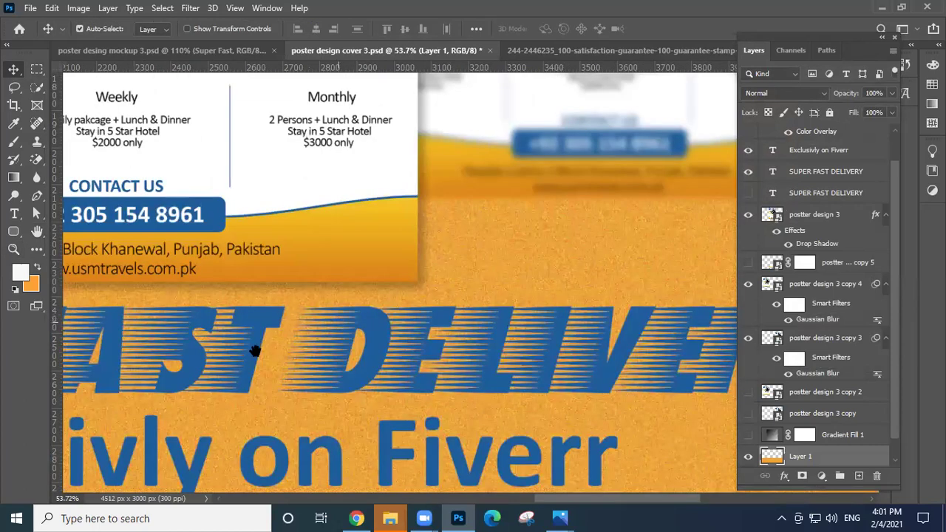
key("z")
left_click_drag(528, 274, 491, 269)
key("ctrl+s")
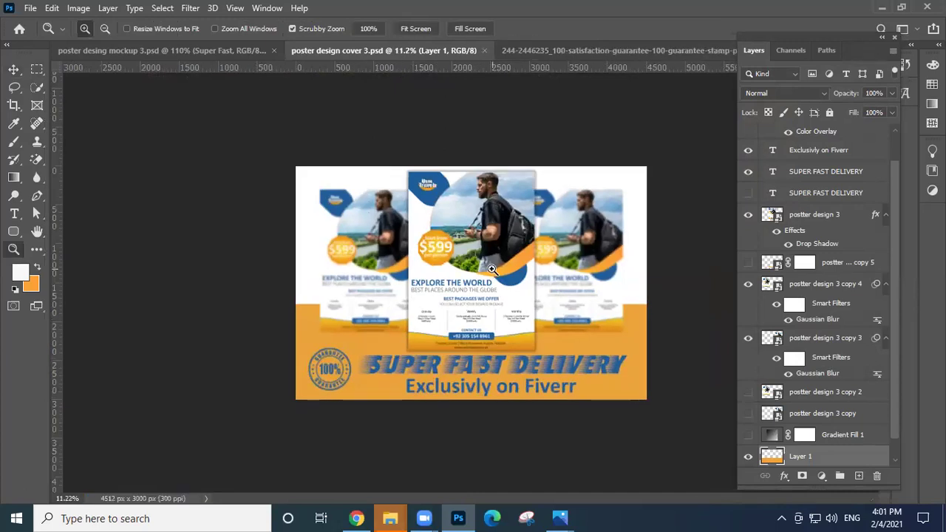
Check the orange band by toggling its visibility, and save the design as a Photoshop file named poster design cover 3 v1.
left_click(748, 457)
left_click(749, 457)
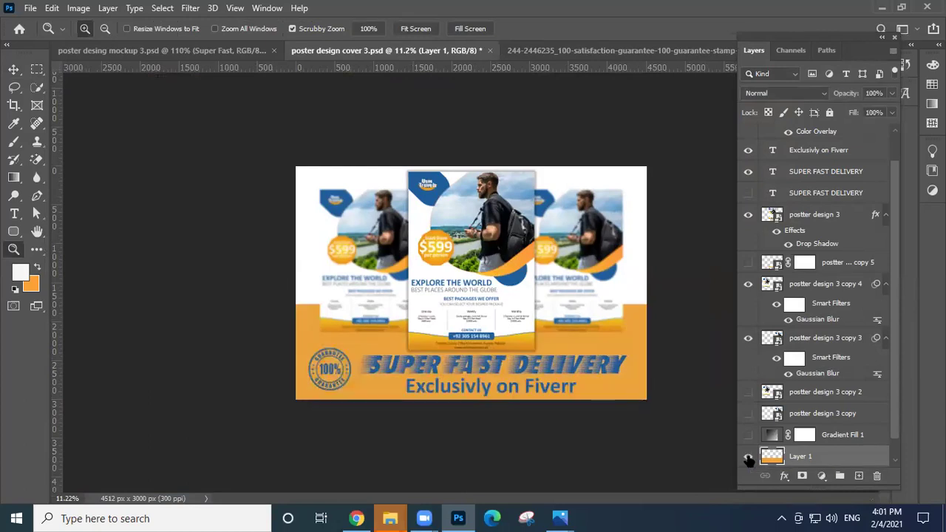
key("ctrl+shift+s")
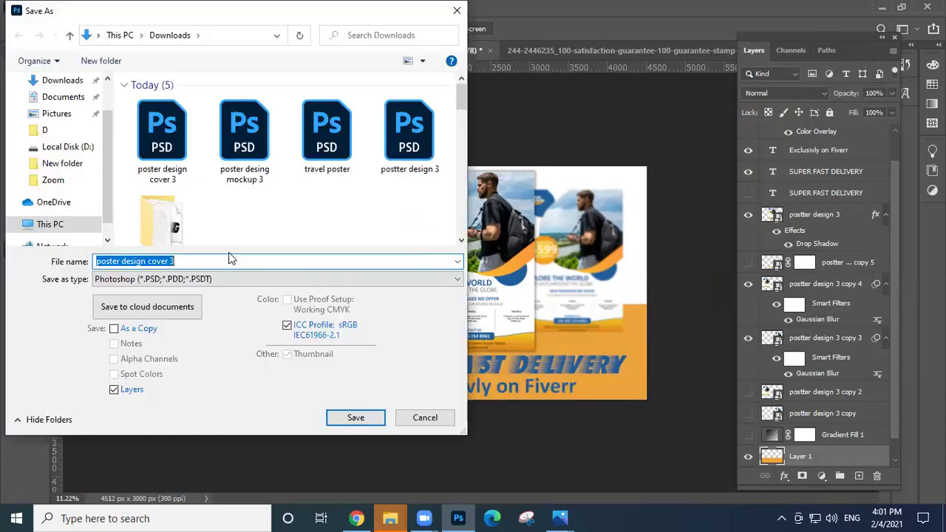
left_click(217, 261)
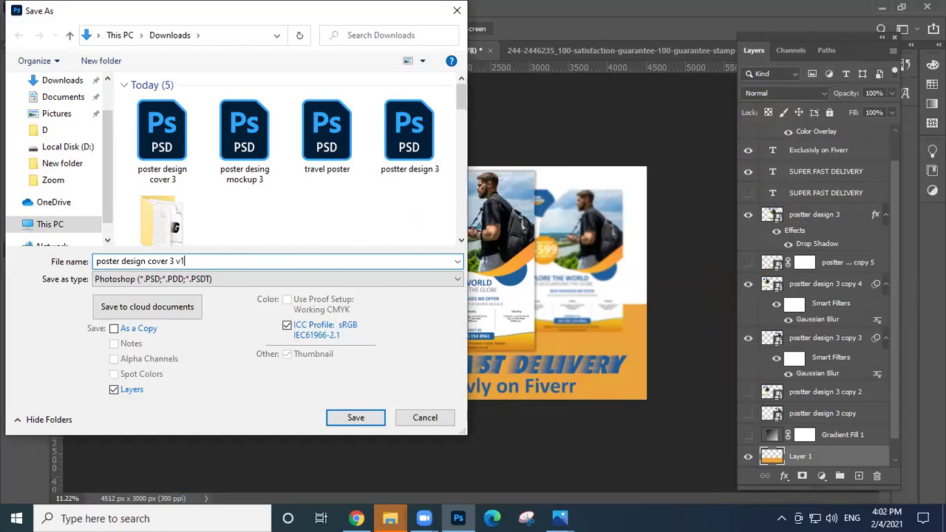
key("Return")
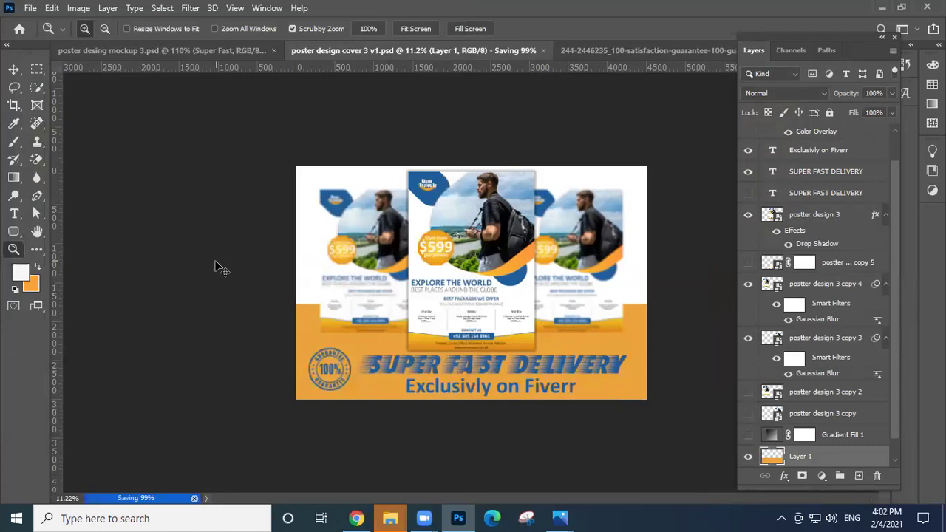
Save a JPEG version of the design with the orange band under the name poster design cover 3 v1.
key("ctrl+shift+s")
key("Return")
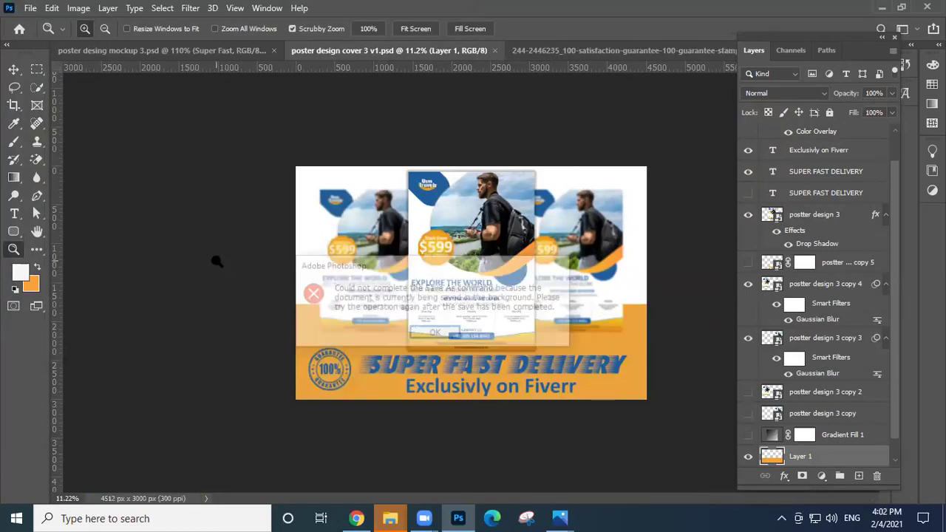
key("ctrl+shift+s")
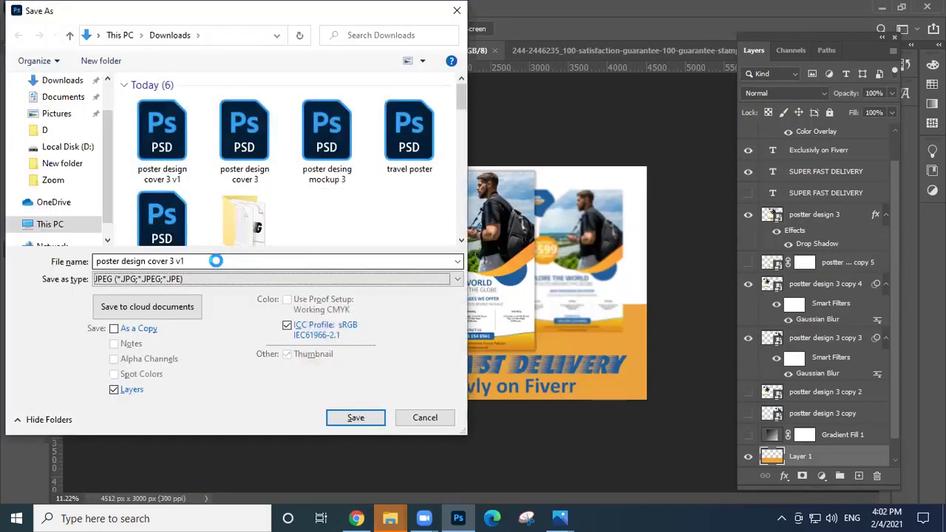
key("Return")
key("Return")
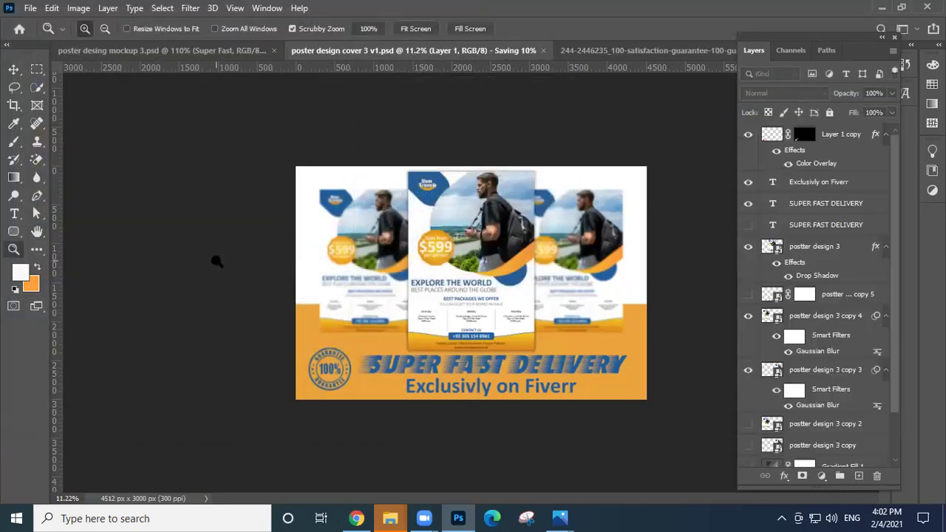
Hide the orange band's layer and save this variant as a JPEG named poster design cover 3 v2 at quality 12.
scroll(840, 353, "down", 3)
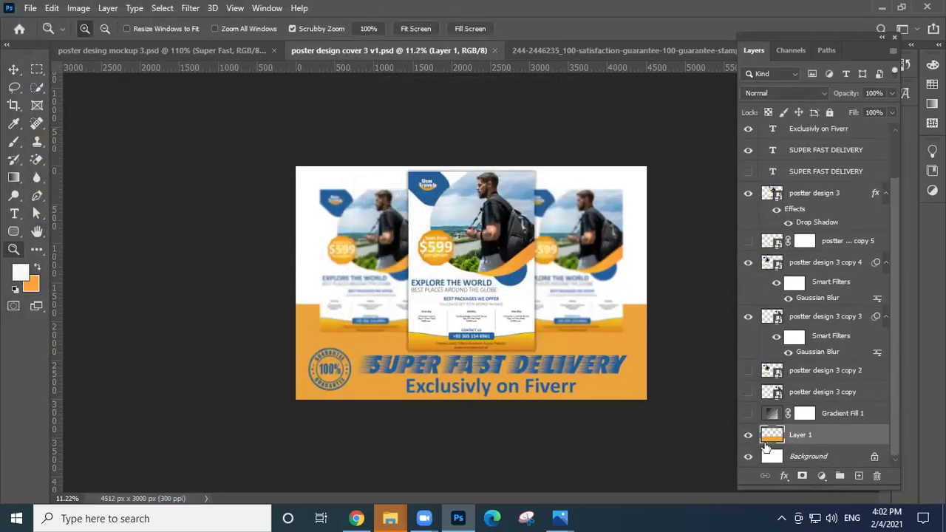
left_click(747, 435)
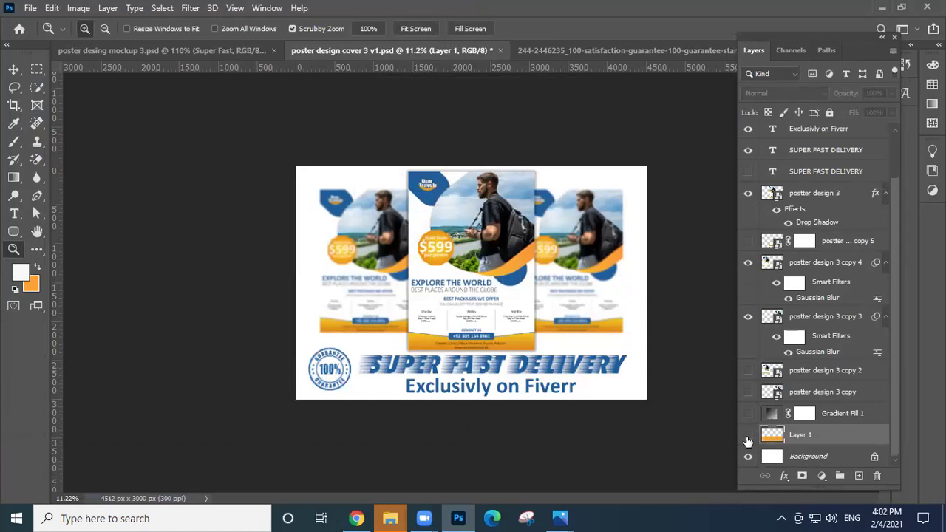
key("ctrl+shift+s")
key("End")
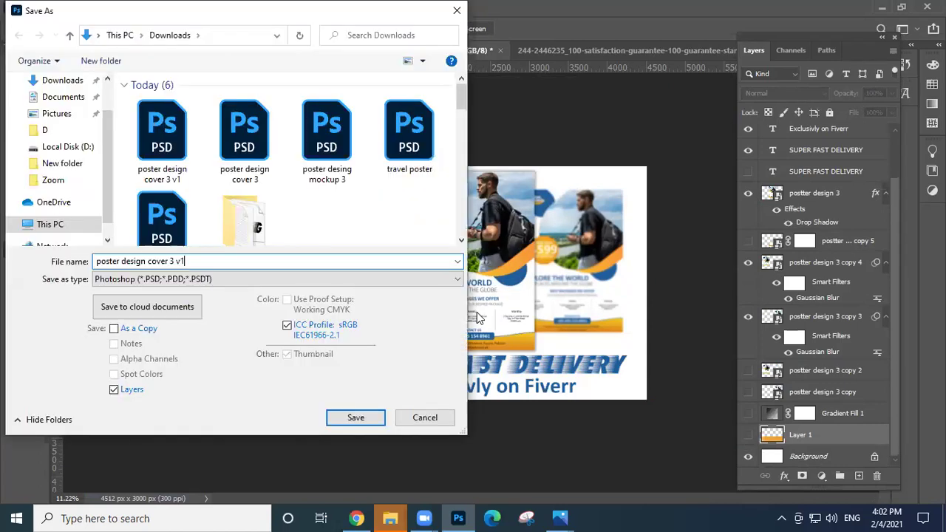
key("BackSpace")
type("2")
key("Tab")
key("j")
key("Return")
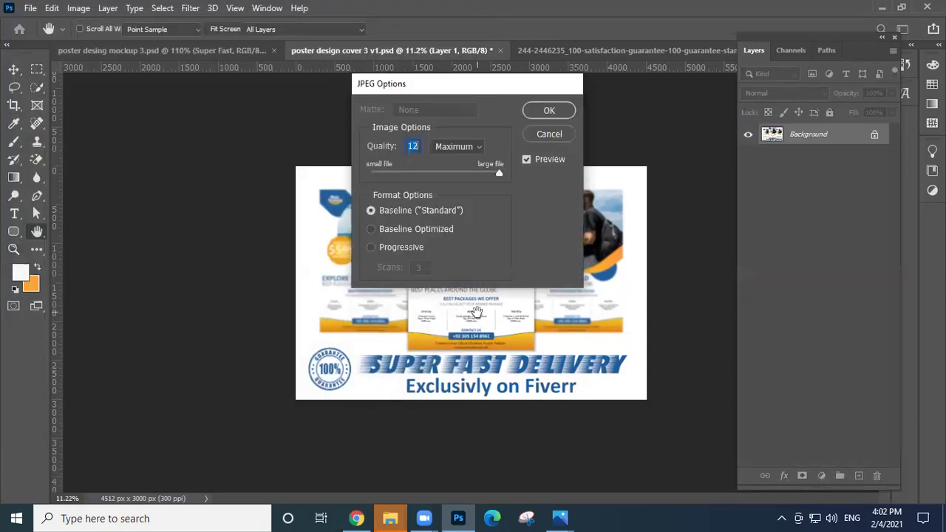
key("Return")
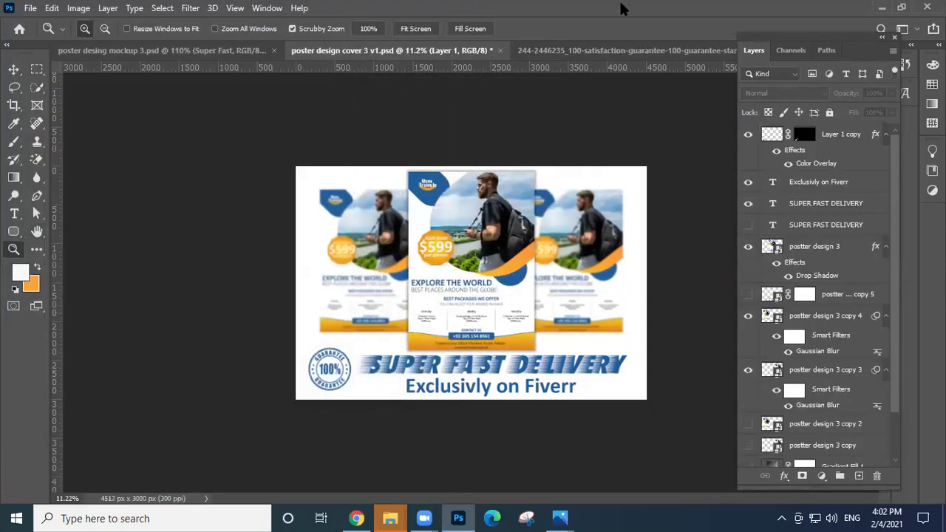
Duplicate the "Exclusivly on Fiverr" caption and place the copy over the lower part of the central poster.
mouse_move(492, 242)
left_mouse_down()
mouse_move(524, 249)
mouse_move(486, 240)
left_mouse_up()
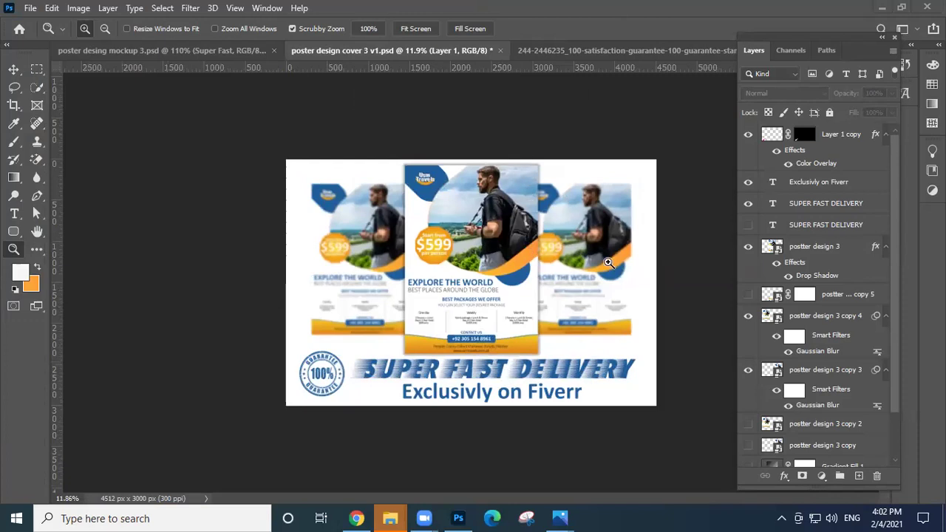
left_click_drag(661, 274, 629, 259)
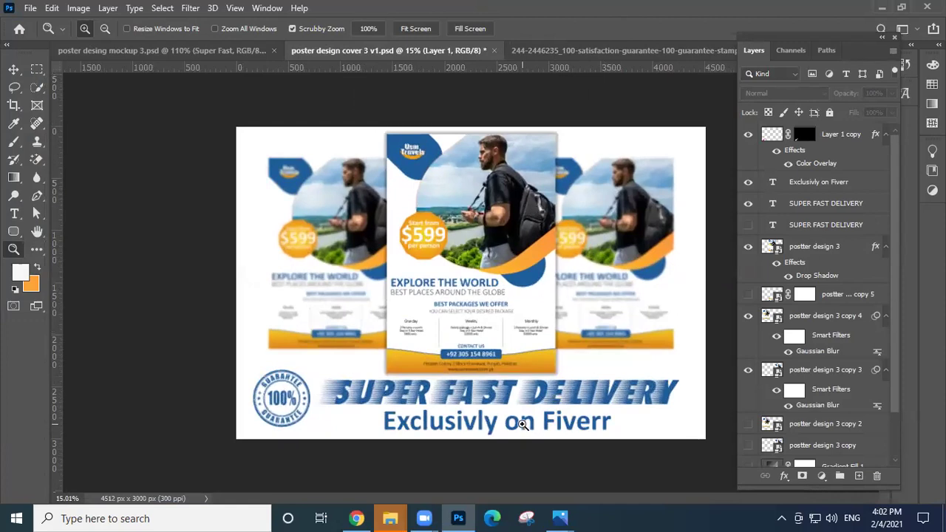
key("v")
left_click(491, 426)
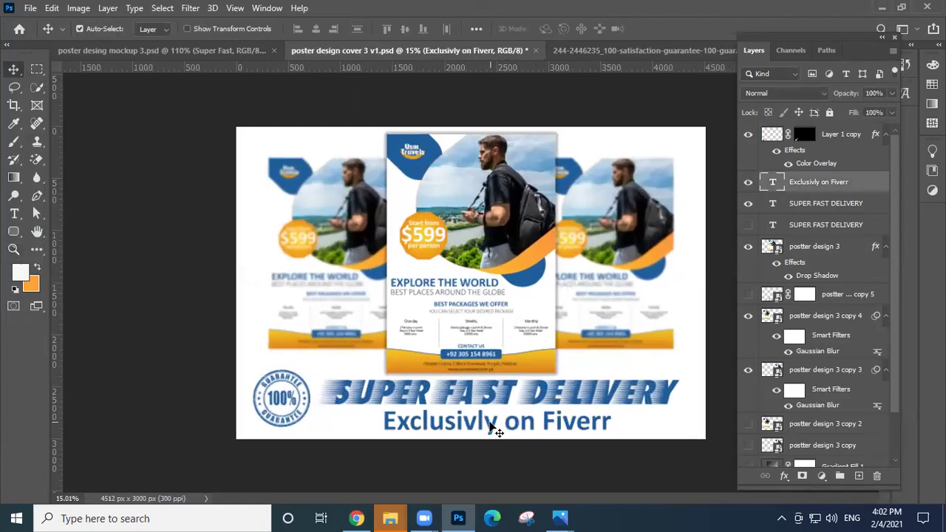
left_click_drag(491, 425, 508, 322)
Replace the duplicated caption's text with "Just in 3 Hours".
key("t")
left_click(485, 332)
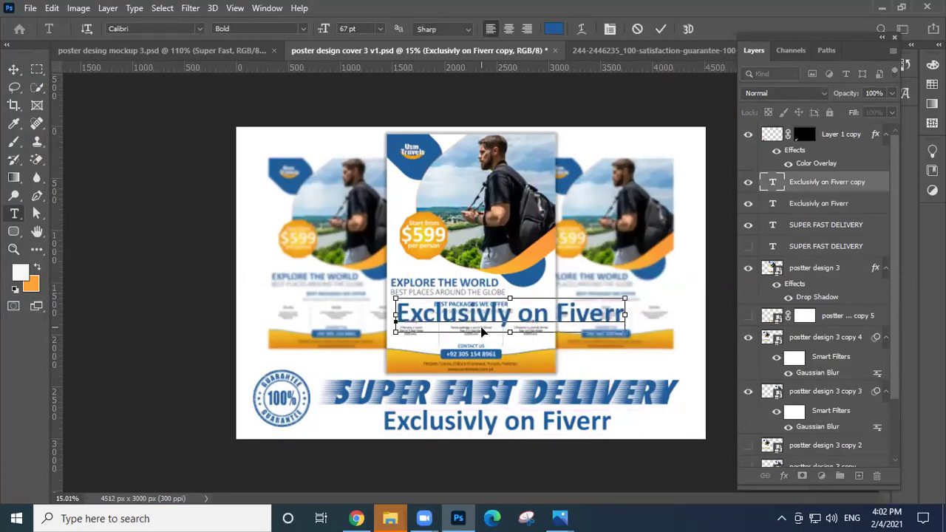
key("BackSpace")
type("Just ")
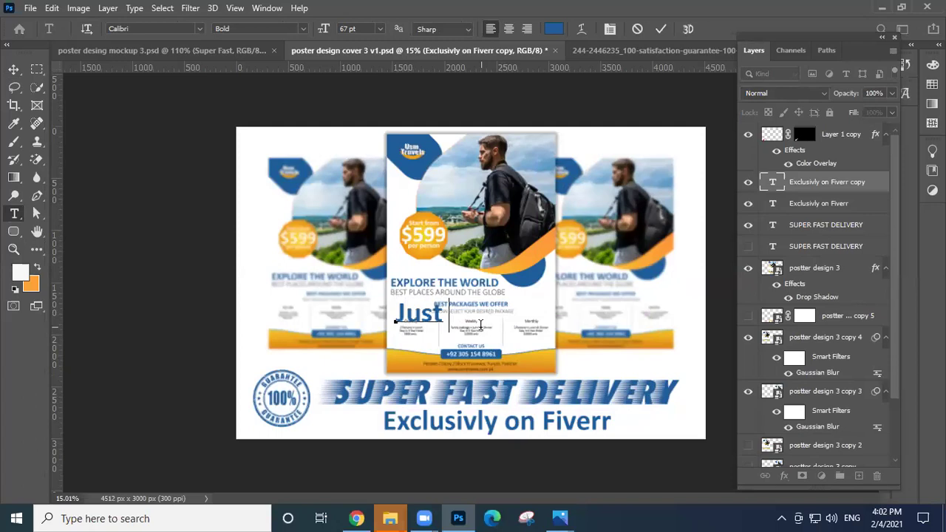
type("in 3 Hours")
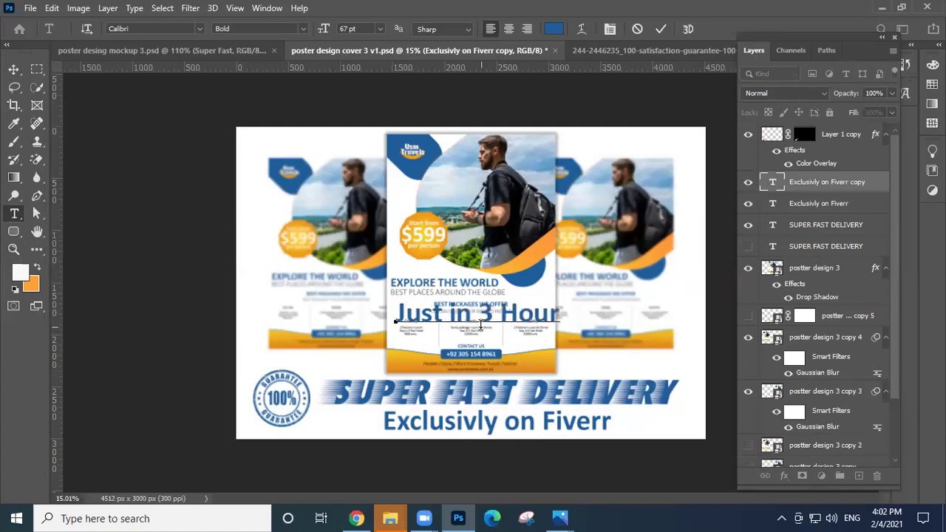
key("ctrl+Return")
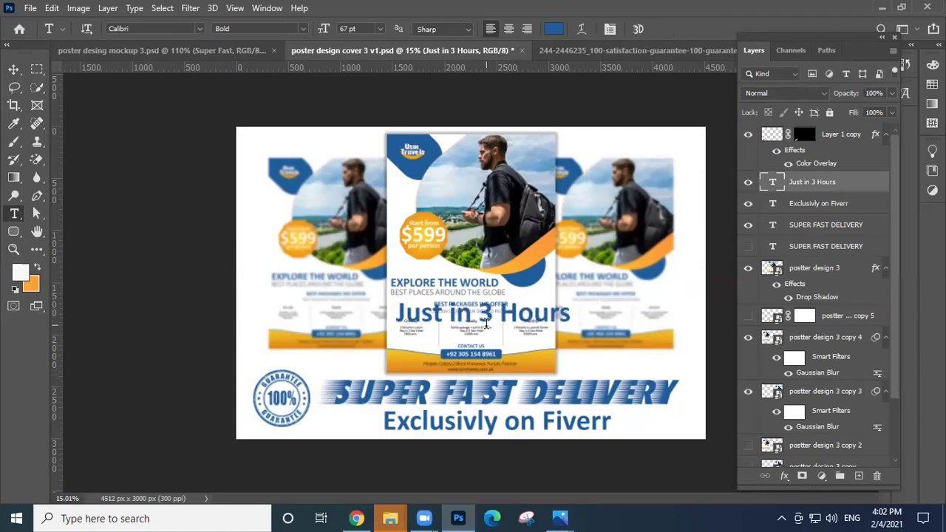
Rotate the "Just in 3 Hours" caption 90° clockwise and place it along the canvas's right edge beside the blurred poster.
key("ctrl+t")
right_click(492, 324)
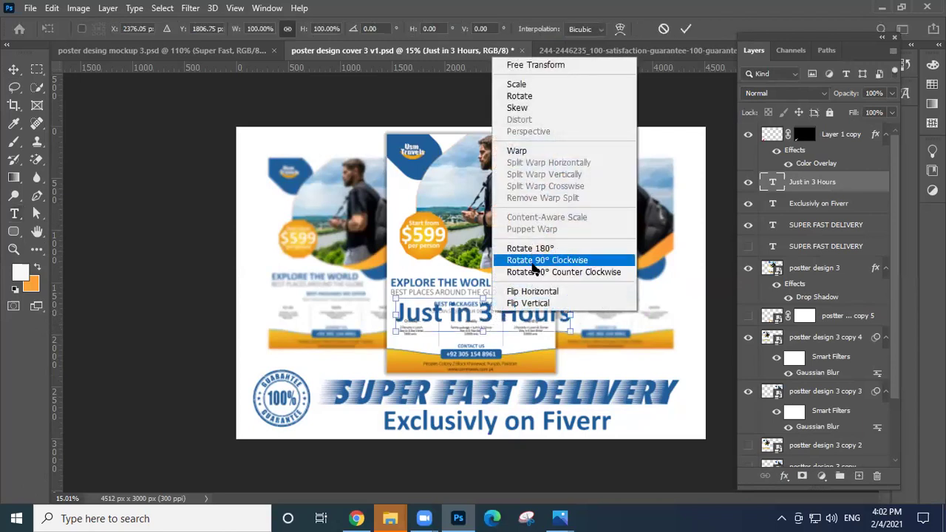
left_click(533, 260)
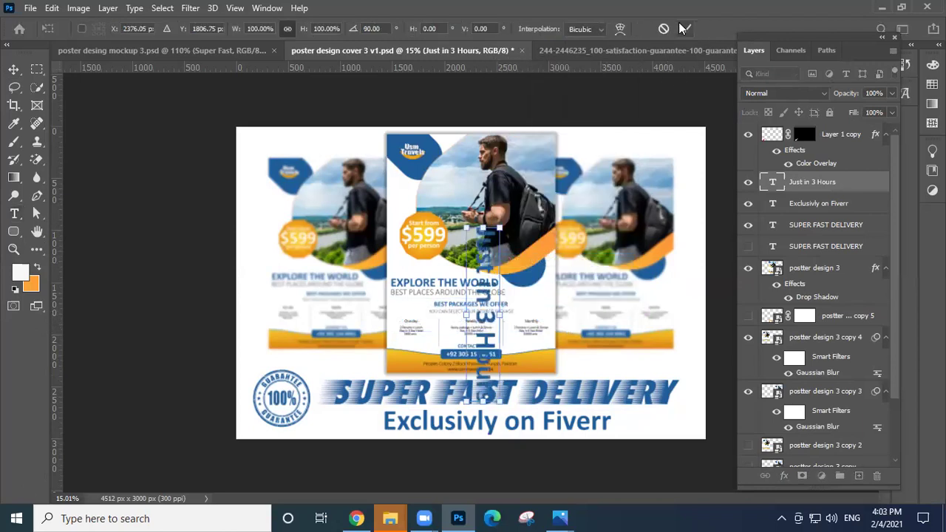
left_click_drag(515, 288, 690, 270)
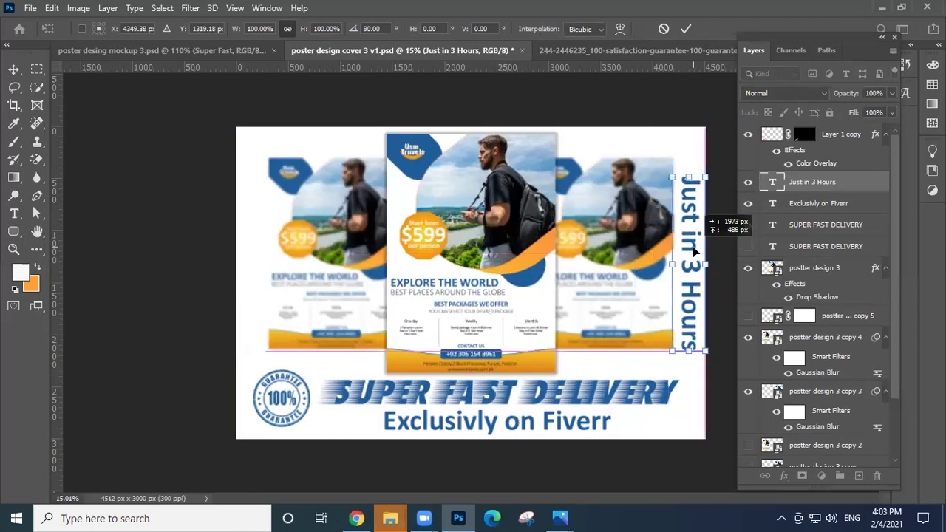
key("Escape")
Set the vertical "Just in 3 Hours" caption to the Light font style at 52 pt.
key("z")
mouse_move(643, 295)
left_mouse_down()
mouse_move(617, 292)
mouse_move(630, 291)
left_mouse_up()
key("ctrl+0")
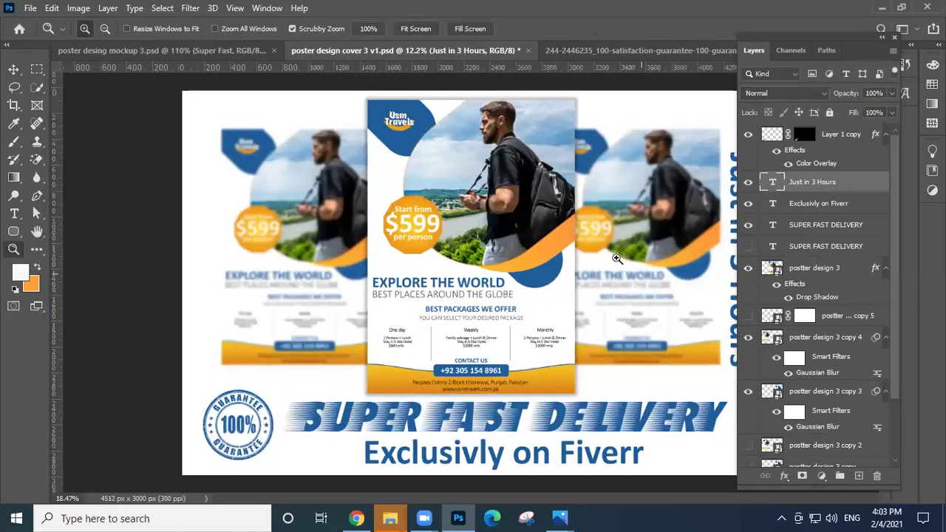
key("t")
left_click(302, 28)
left_click(278, 45)
left_click_drag(328, 28, 316, 28)
Set the vertical caption's tracking to 140 and its horizontal scale to 102%.
left_click(610, 28)
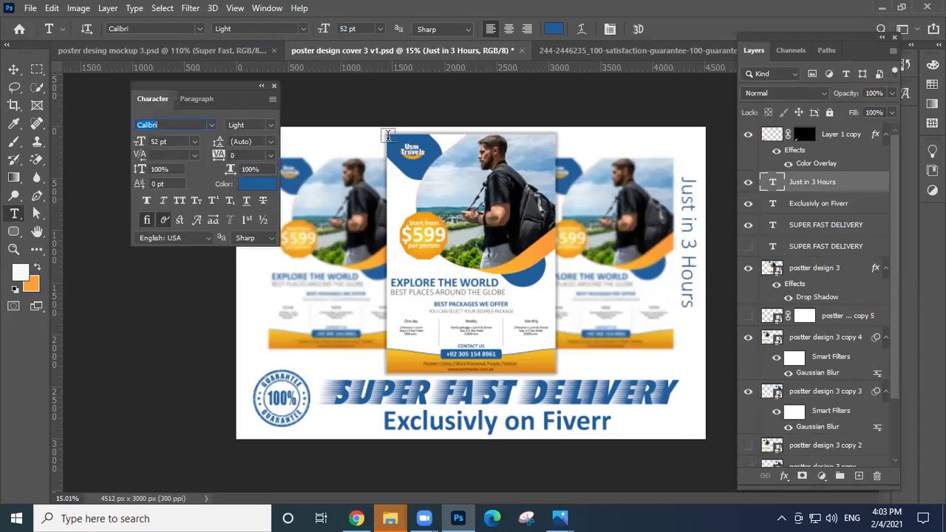
mouse_move(226, 161)
left_mouse_down()
mouse_move(215, 158)
mouse_move(229, 169)
left_mouse_up()
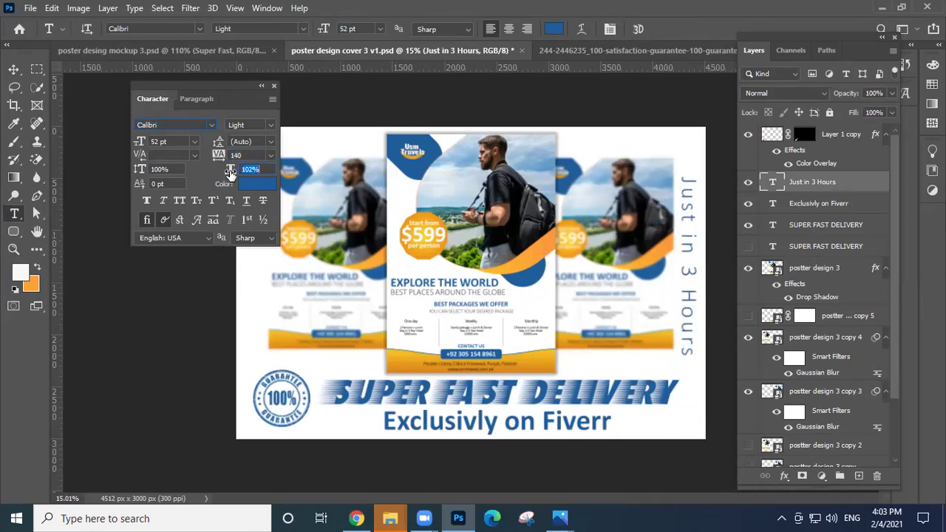
left_click(14, 69)
left_click(273, 85)
Check the full composition with the vertical caption, save the cover document and close it.
key("z")
left_click(589, 254, "alt")
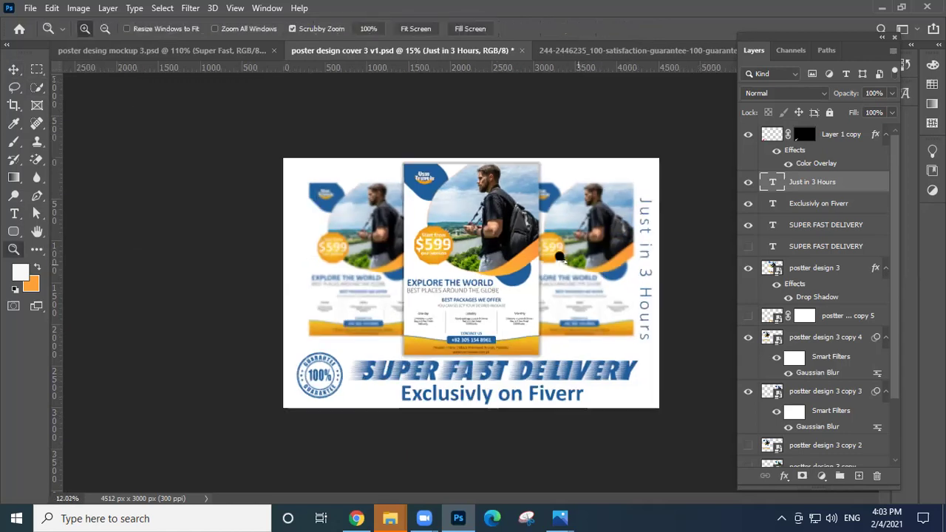
key("v")
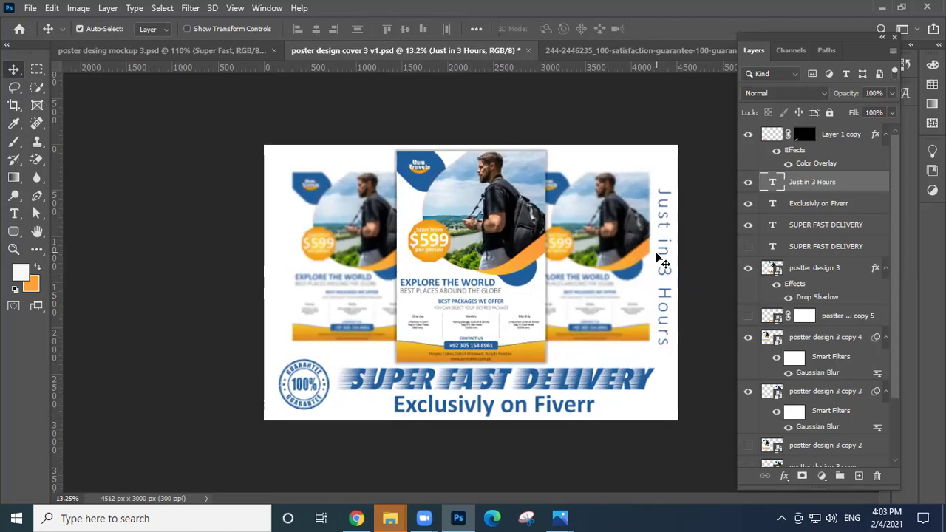
key("ctrl+s")
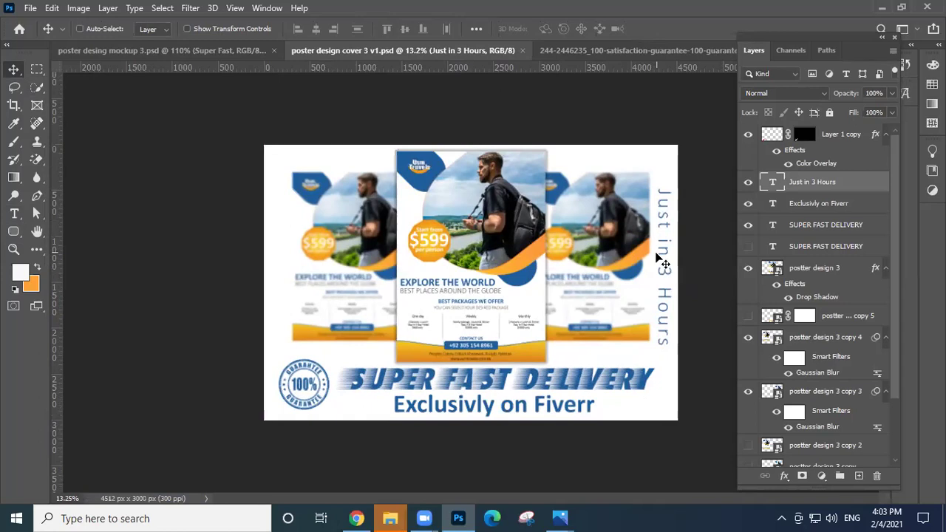
key("ctrl+w")
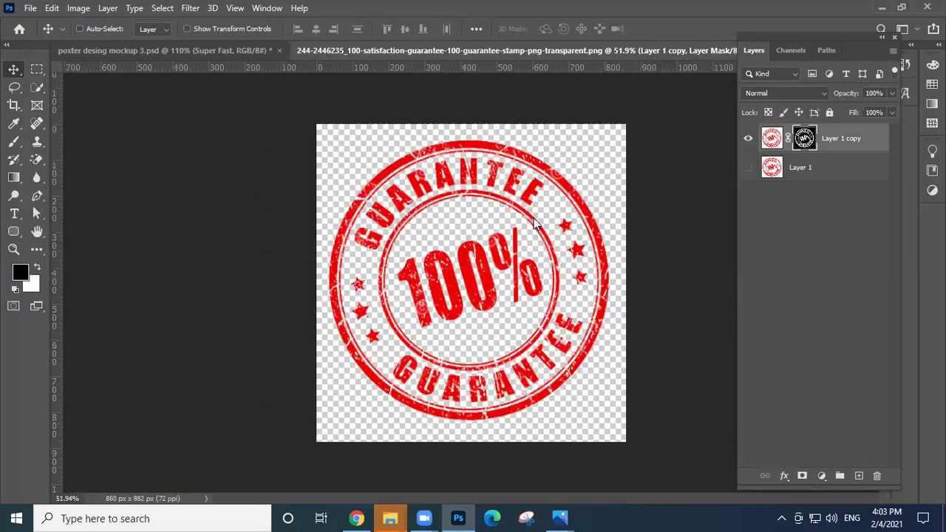
Save the red guarantee stamp to the Desktop as a PNG named "100 % gurantee".
key("ctrl+w")
left_click(490, 324)
key("ctrl+s")
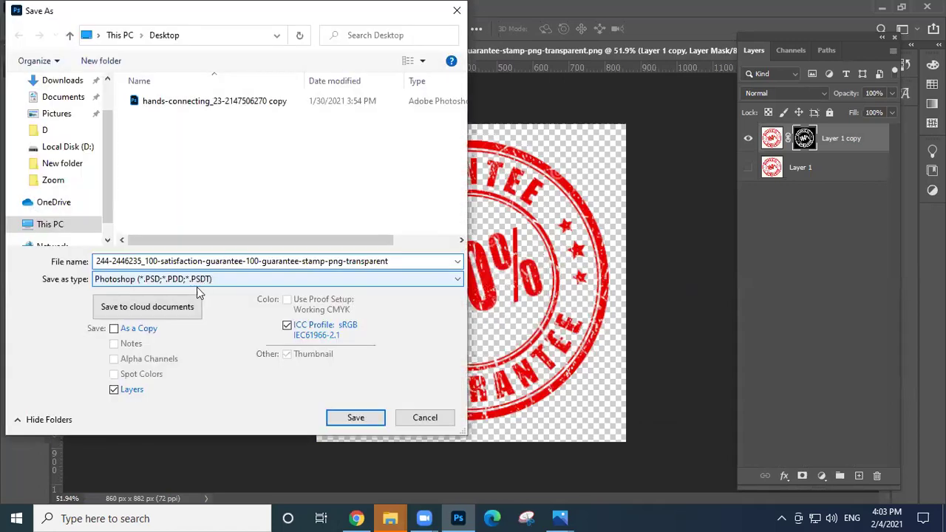
left_click(197, 285)
left_click(152, 466)
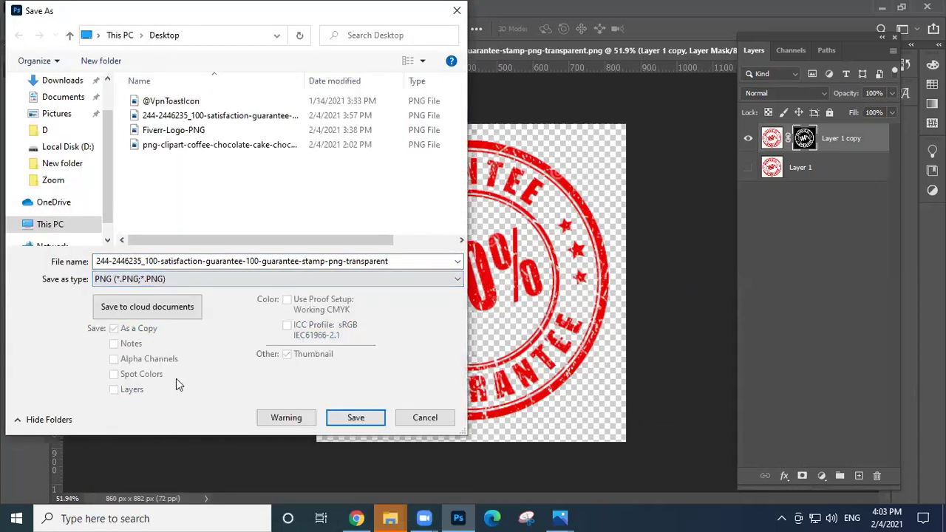
double_click(225, 261)
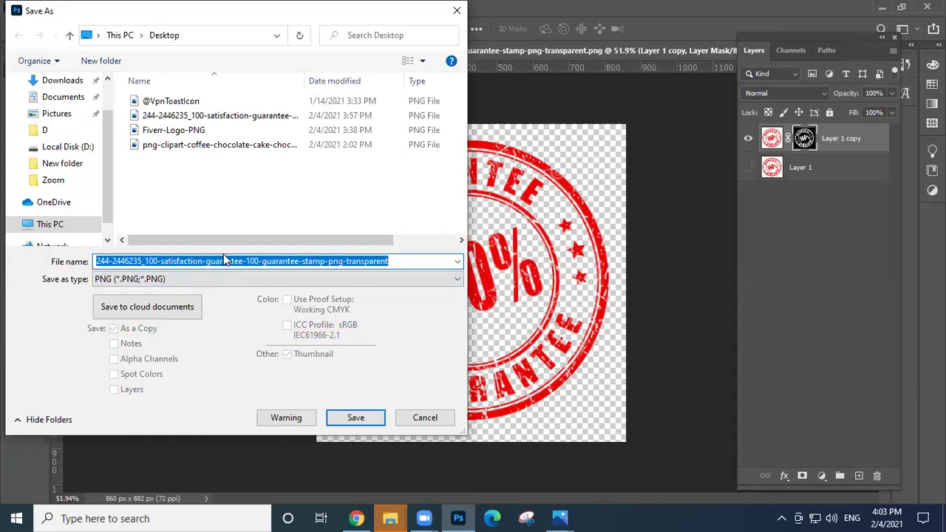
type("100")
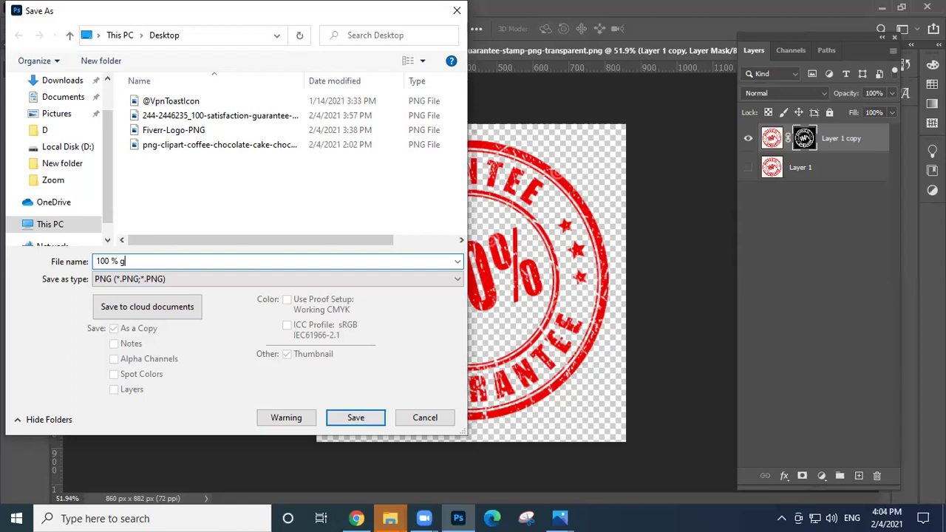
type("% gurantee")
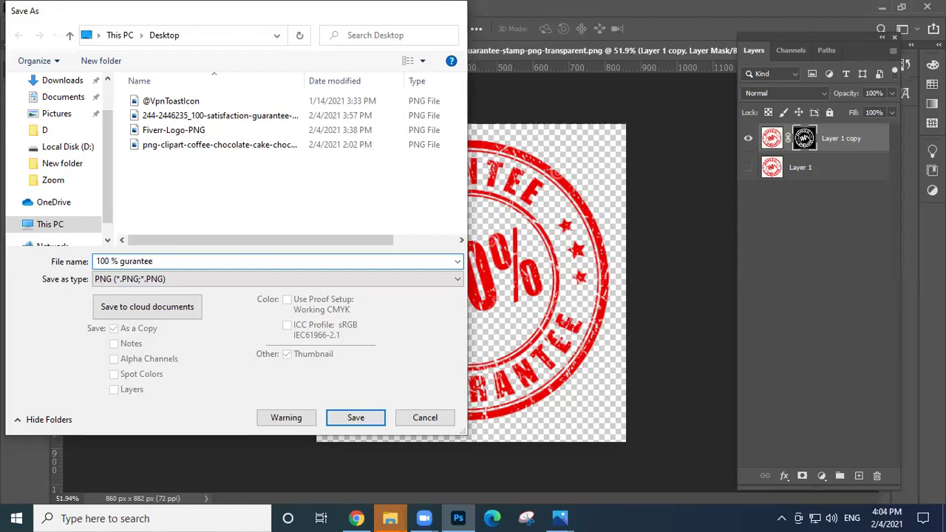
key("Return")
key("Return")
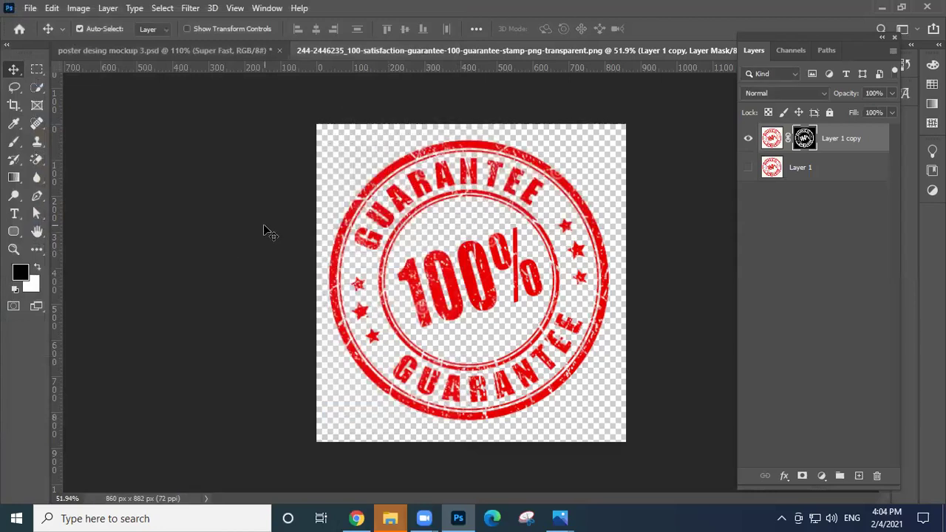
Close the guarantee stamp image and the poster mockup document without saving changes.
key("ctrl+w")
left_click(420, 323)
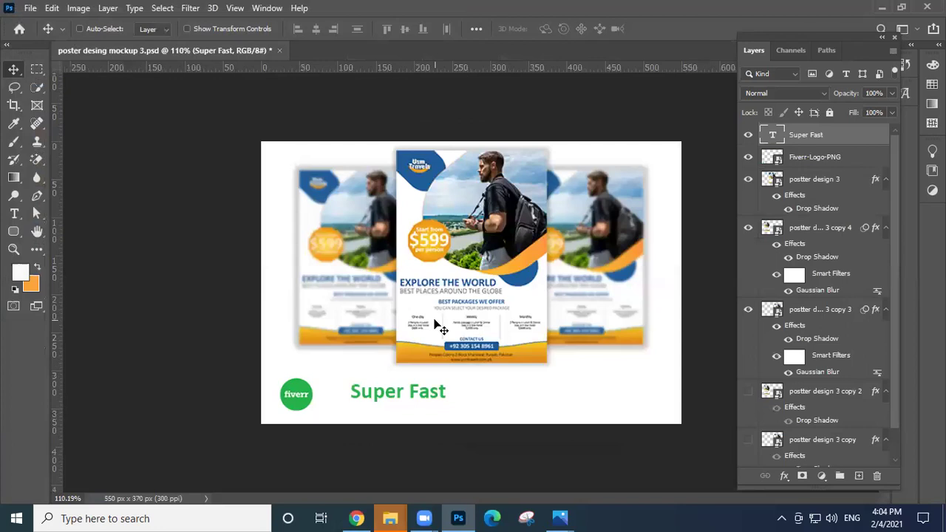
key("ctrl+w")
left_click(432, 323)
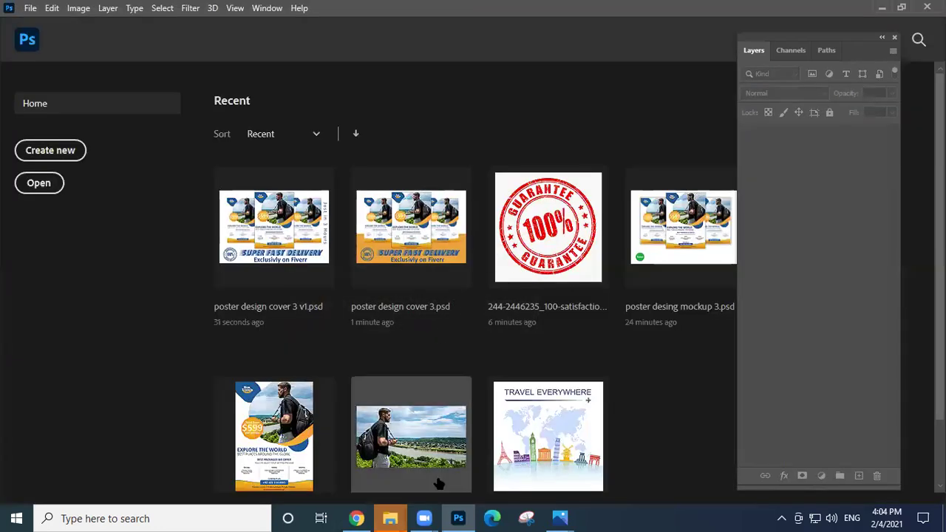
Switch to the Fiverr seller dashboard in Chrome and mark the new-seller best practices notification as read, dismissing its pop-up.
left_click(403, 517)
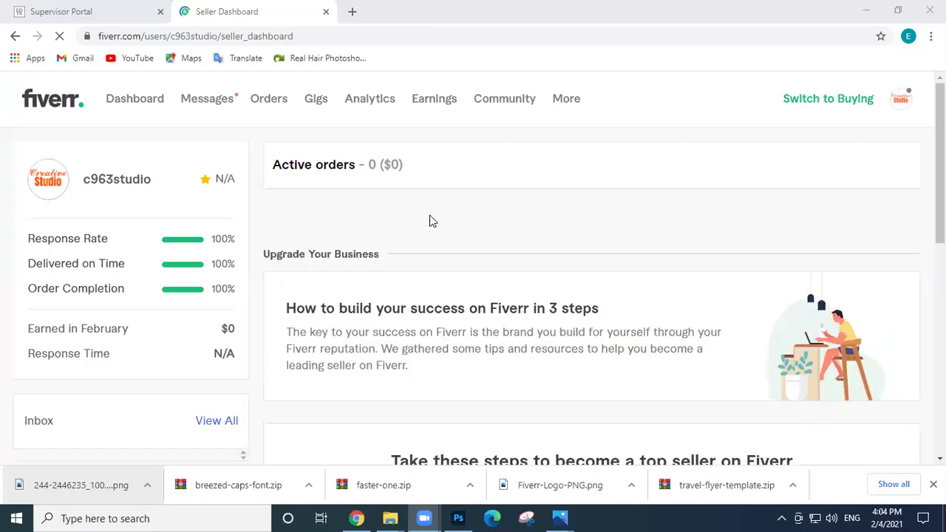
scroll(184, 266, "down", 3)
scroll(184, 270, "up", 3)
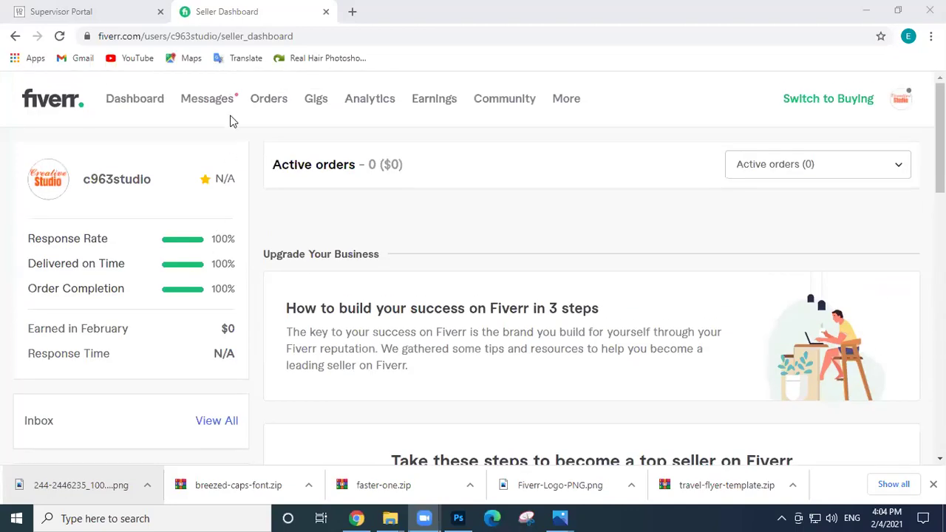
left_click(222, 101)
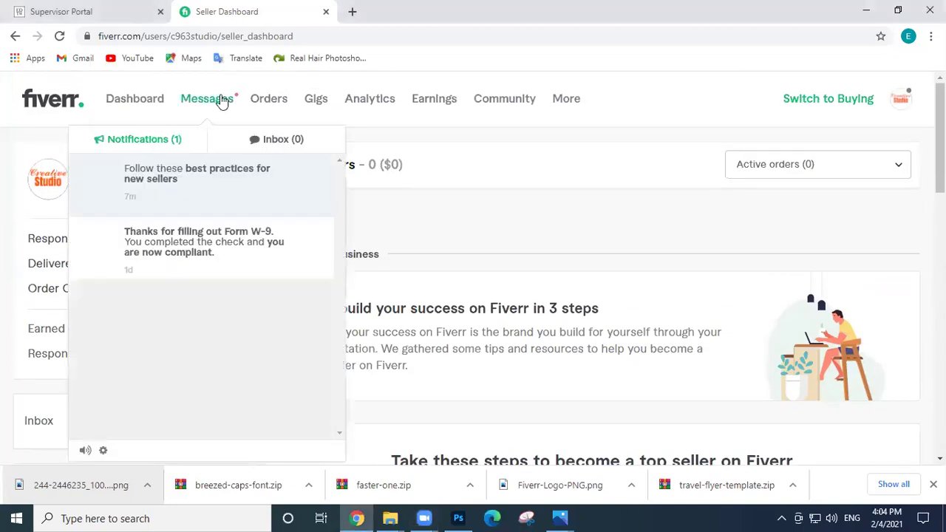
left_click(220, 194)
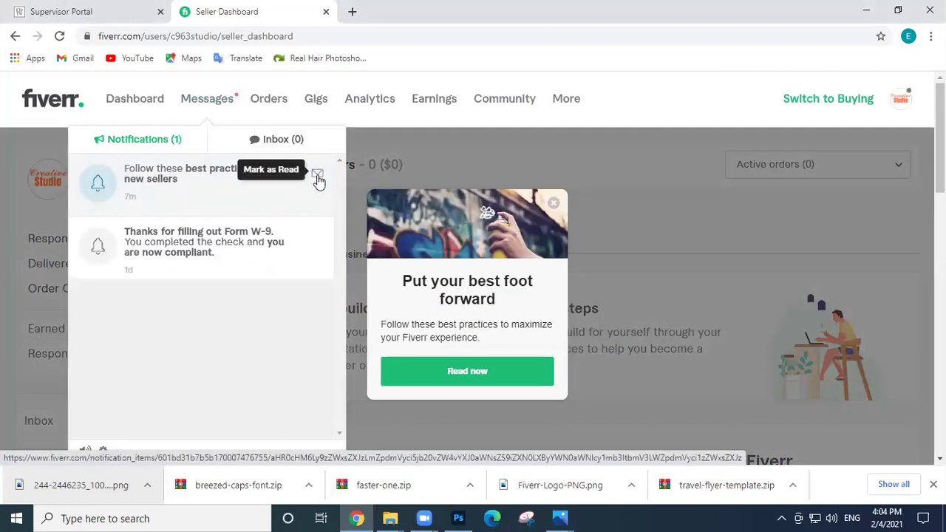
left_click(318, 177)
left_click(553, 202)
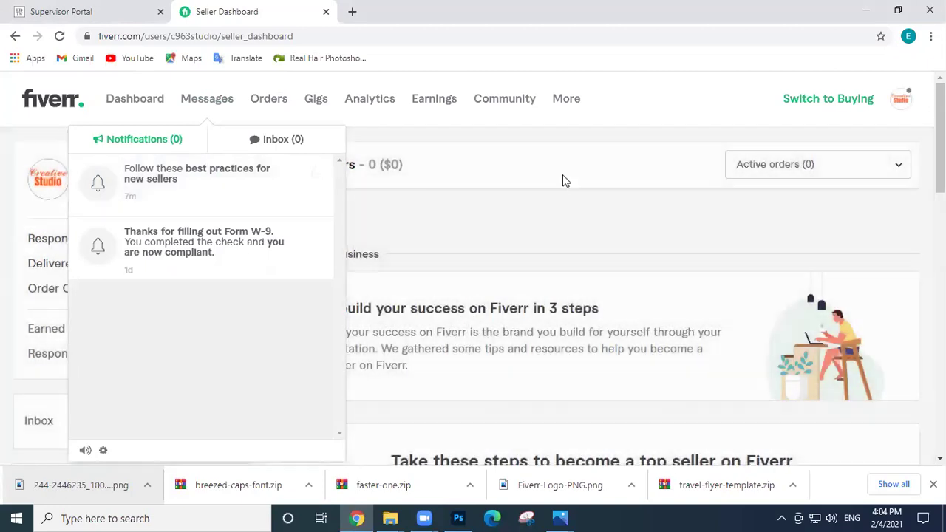
left_click(561, 158)
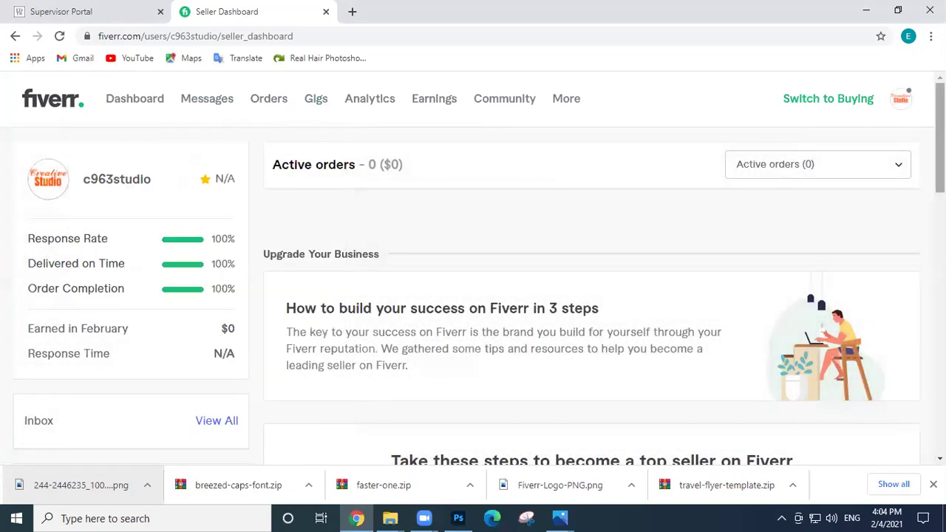
Go to the seller profile, check the notifications, and open the poster, flyer and brochure design gig.
left_click(900, 102)
left_click(802, 141)
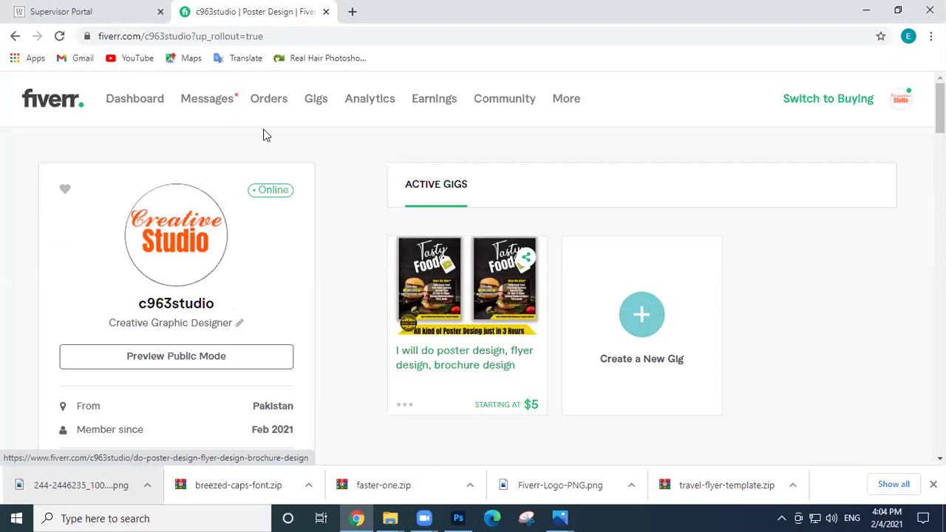
left_click(208, 104)
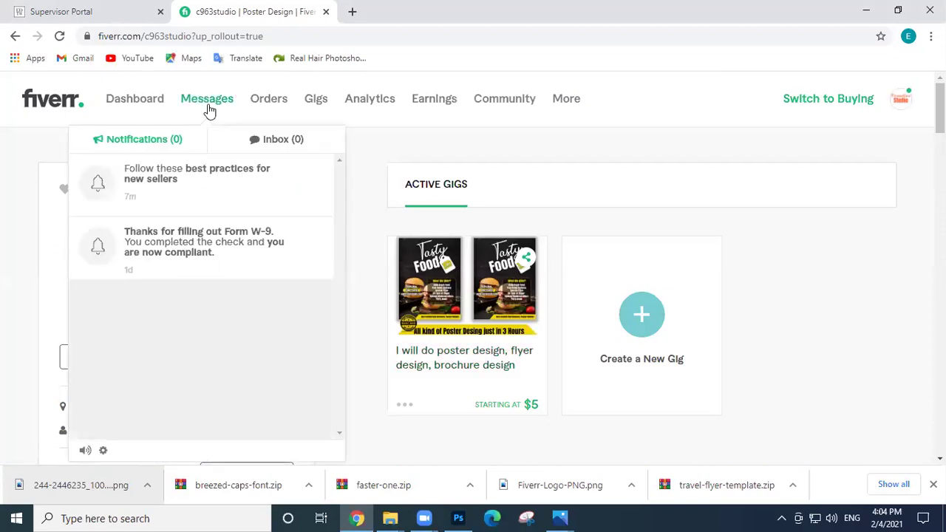
left_click(453, 155)
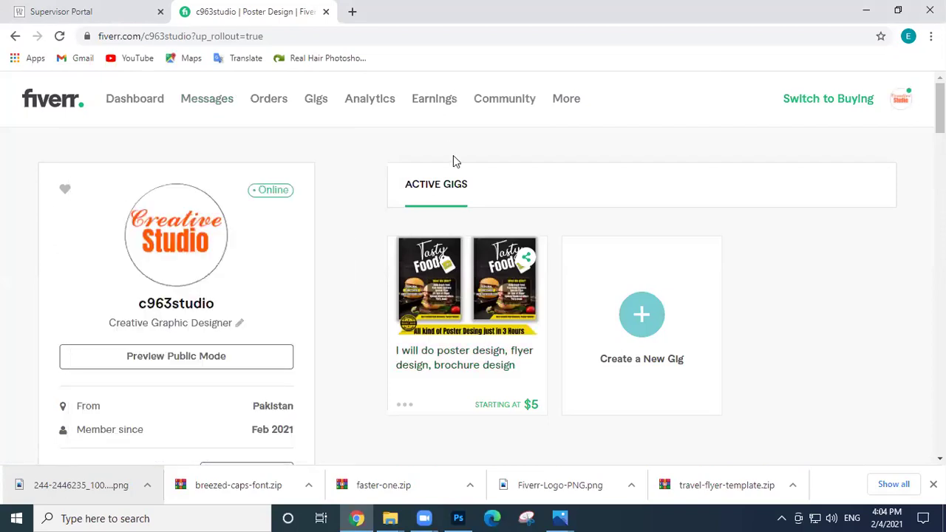
left_click(481, 365)
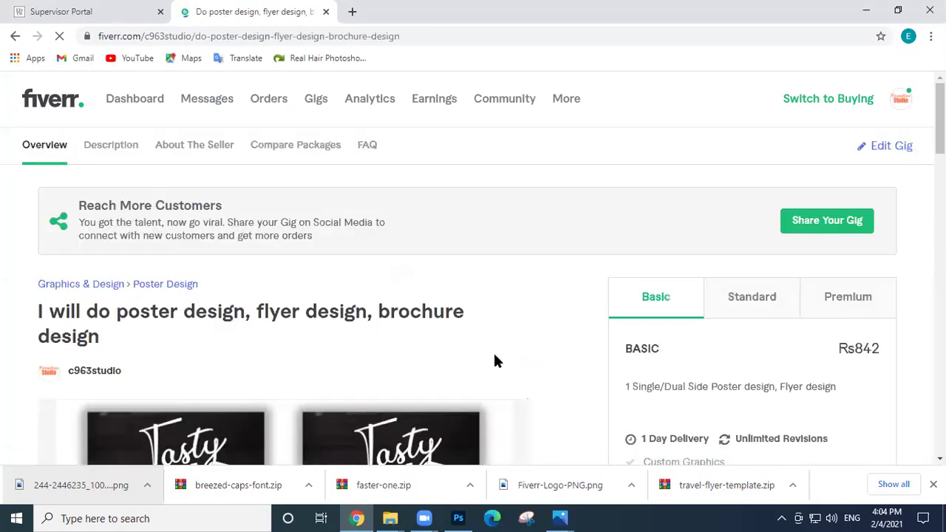
Examine the gig page's Tasty Food and travel gallery images and recheck the notifications.
scroll(495, 361, "down", 3)
scroll(494, 361, "down", 2)
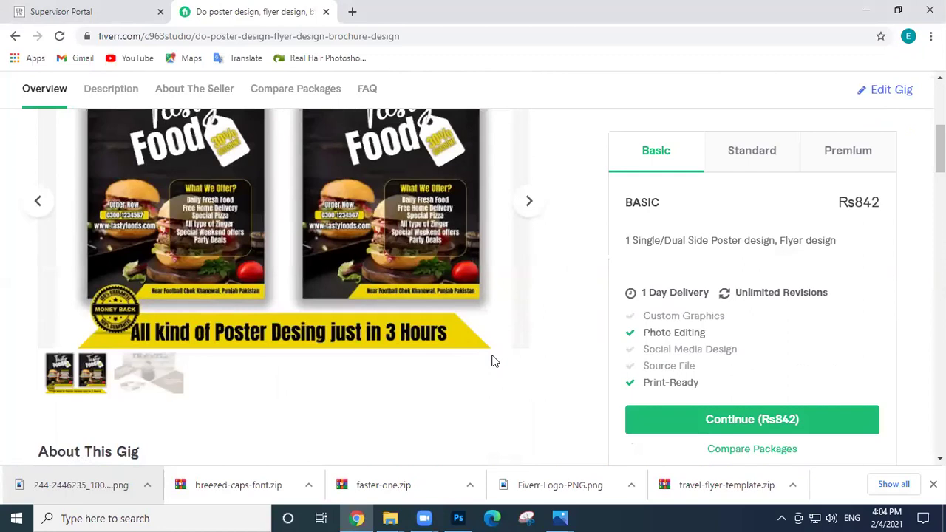
scroll(340, 274, "down", 1)
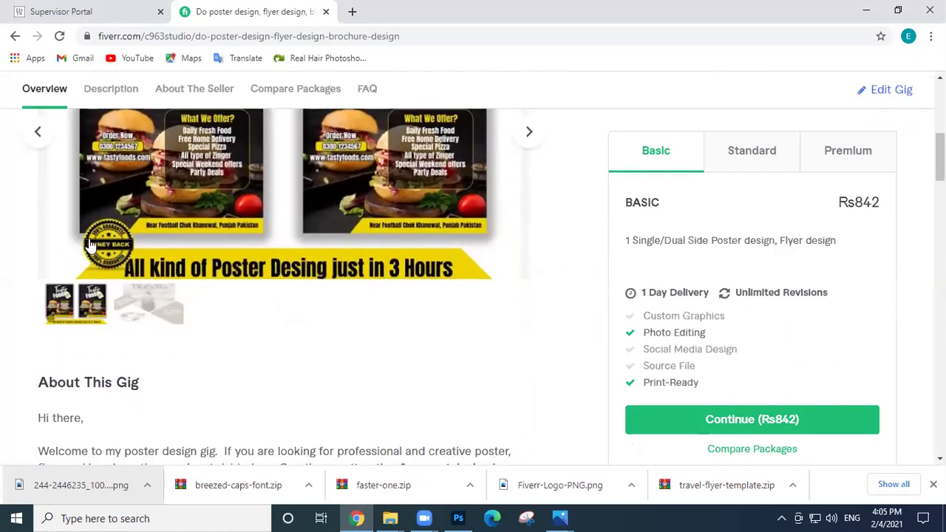
scroll(123, 320, "up", 1)
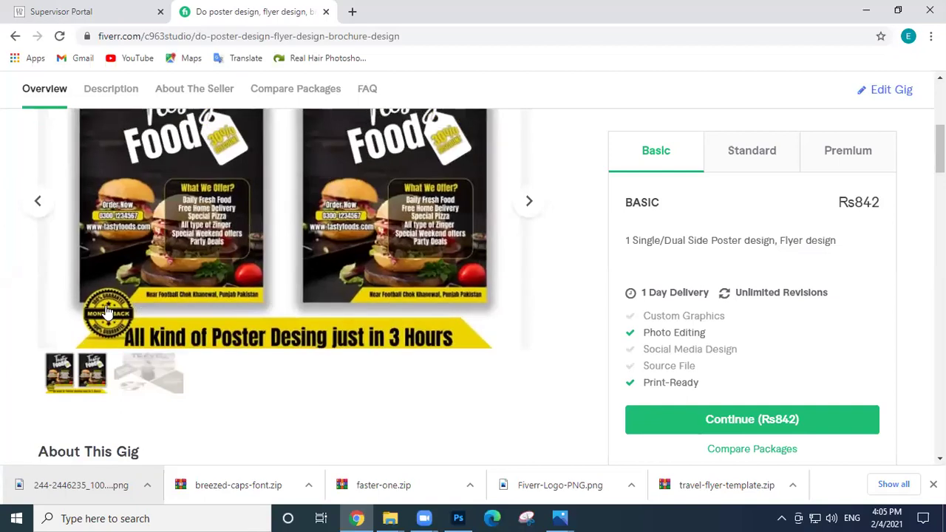
scroll(111, 318, "up", 2)
scroll(124, 334, "down", 2)
scroll(351, 310, "up", 2)
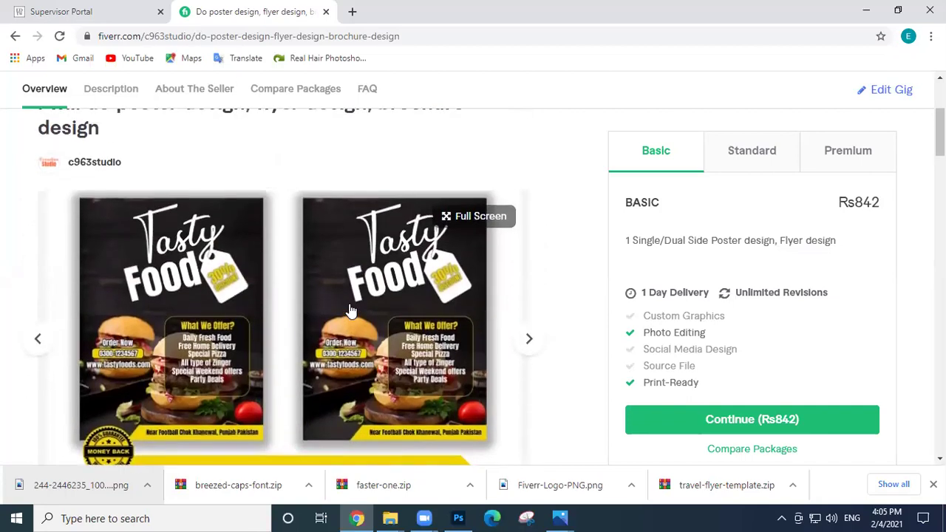
scroll(262, 311, "down", 2)
left_click(155, 382)
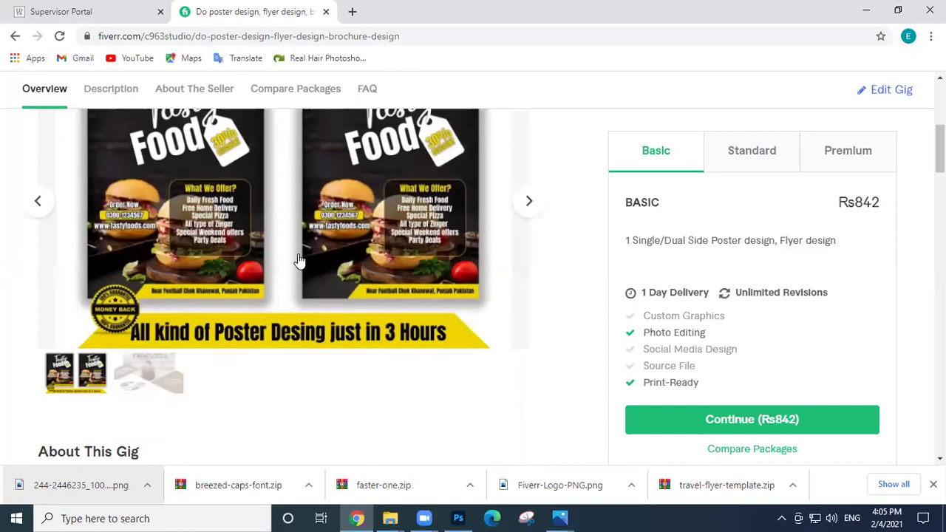
scroll(295, 258, "up", 1)
scroll(297, 260, "down", 1)
scroll(296, 266, "down", 2)
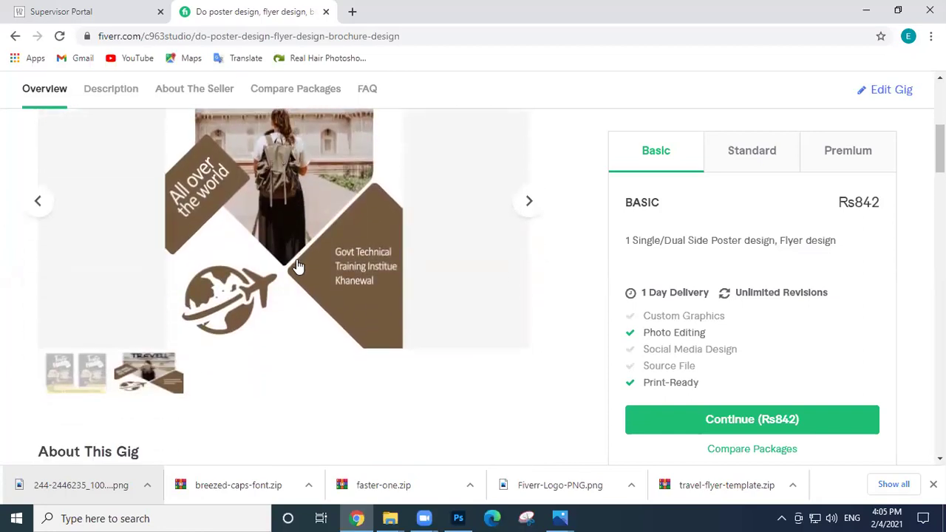
scroll(295, 277, "up", 1)
scroll(294, 281, "up", 4)
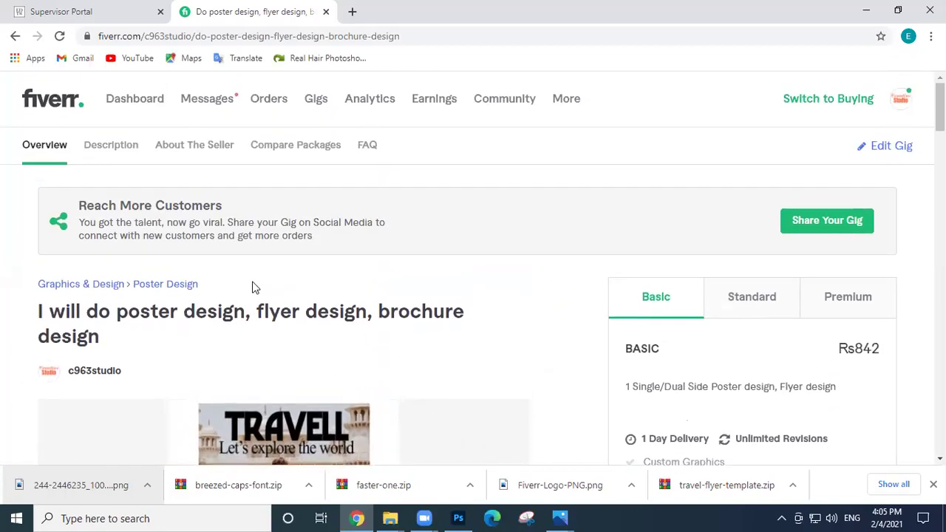
left_click(215, 107)
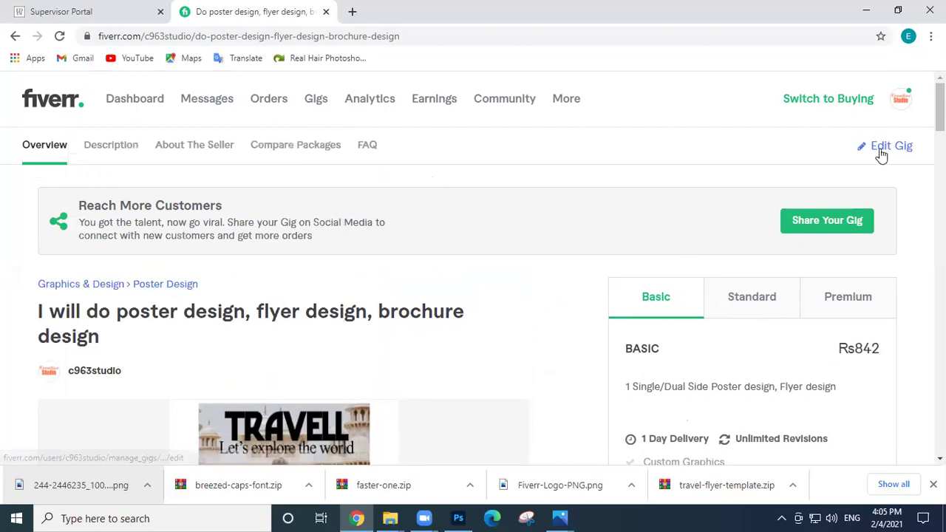
Edit the gig and delete the second photo, the travel poster, from its gallery.
left_click(886, 151)
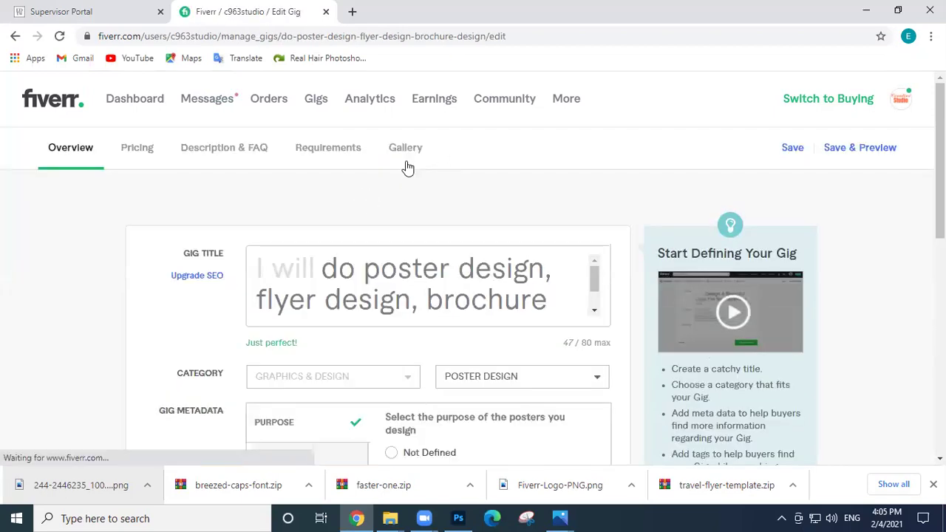
left_click(399, 155)
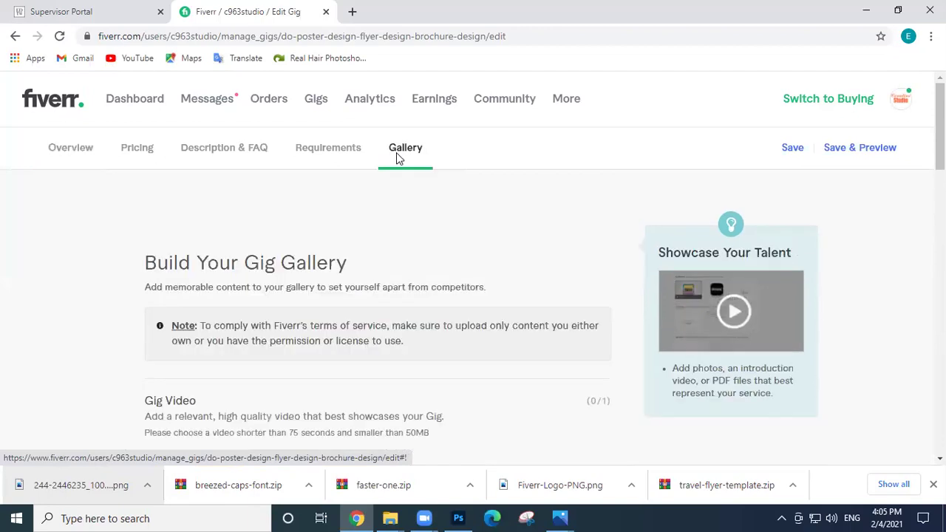
scroll(379, 204, "down", 6)
mouse_move(422, 280)
left_click(422, 261)
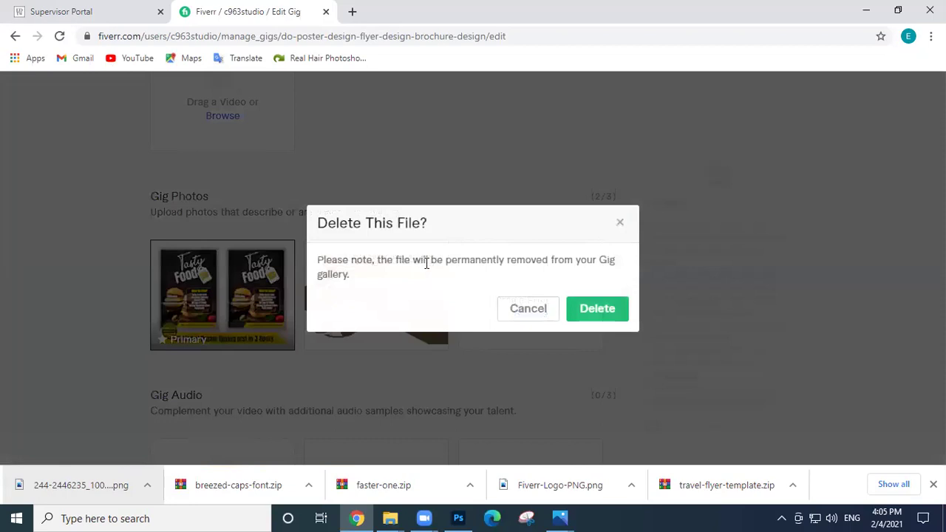
left_click(576, 309)
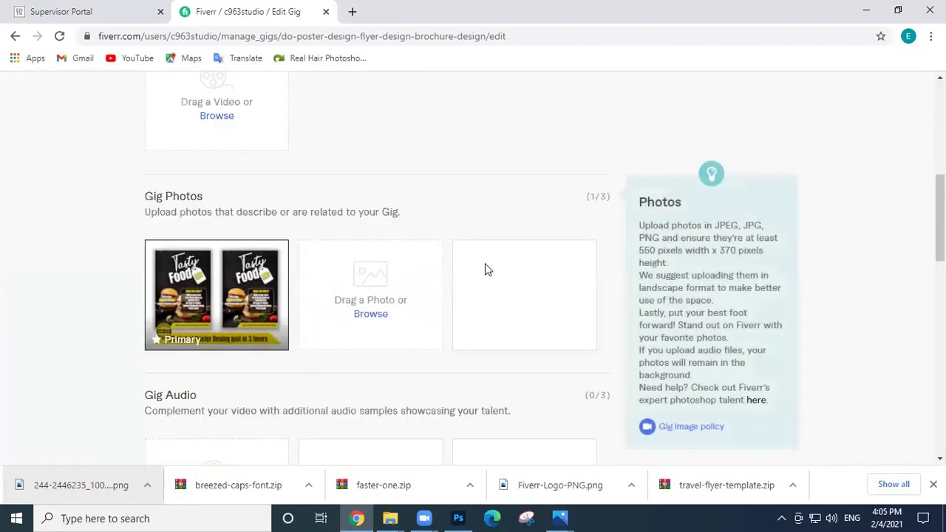
left_click(378, 315)
left_click(439, 397)
mouse_move(267, 274)
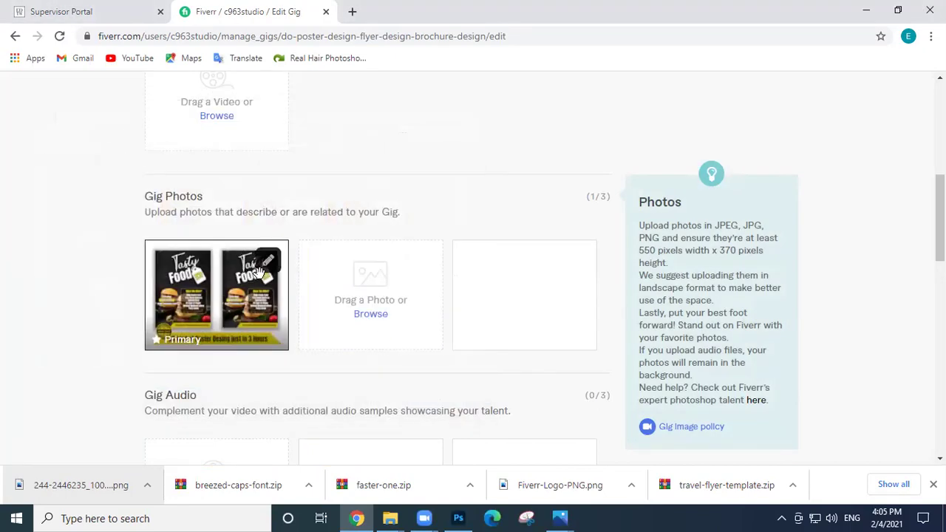
left_click(268, 272)
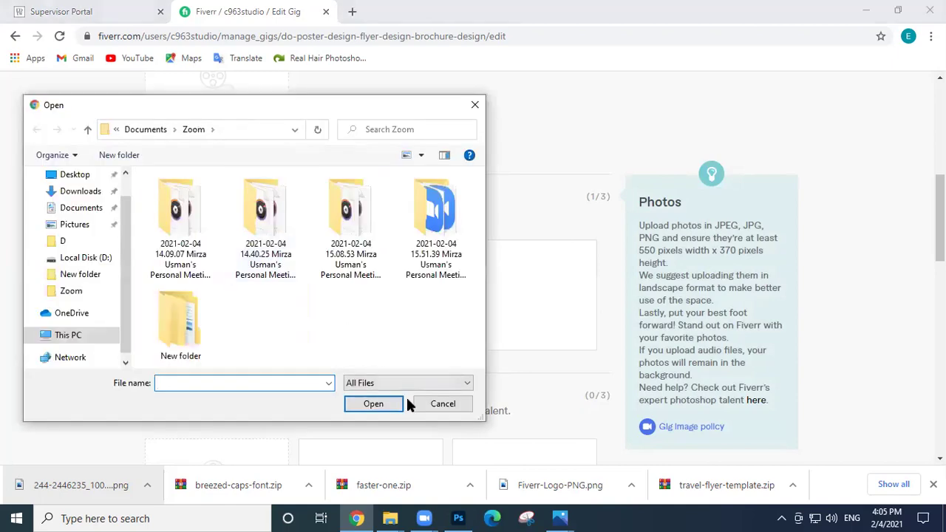
left_click(442, 401)
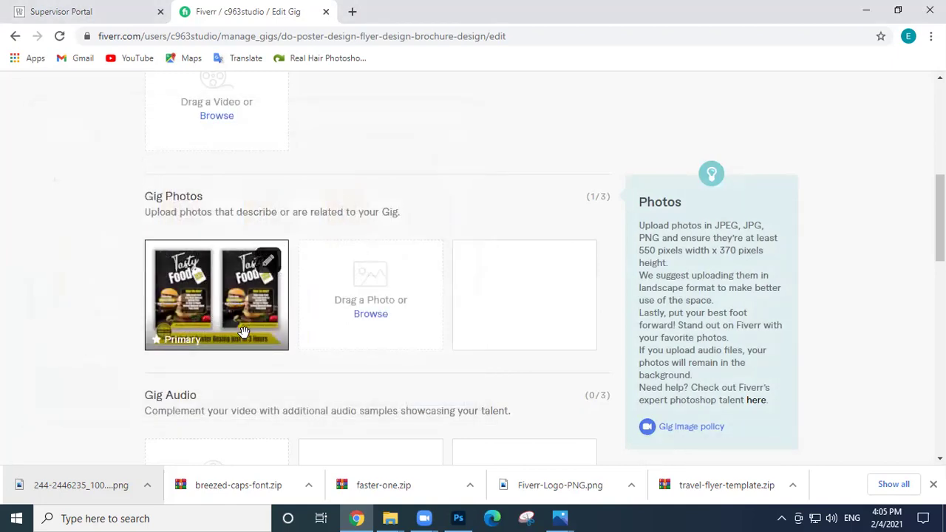
Try to replace the primary gig photo with the "poster design cover 3 v1" JPG from Downloads.
left_click(264, 263)
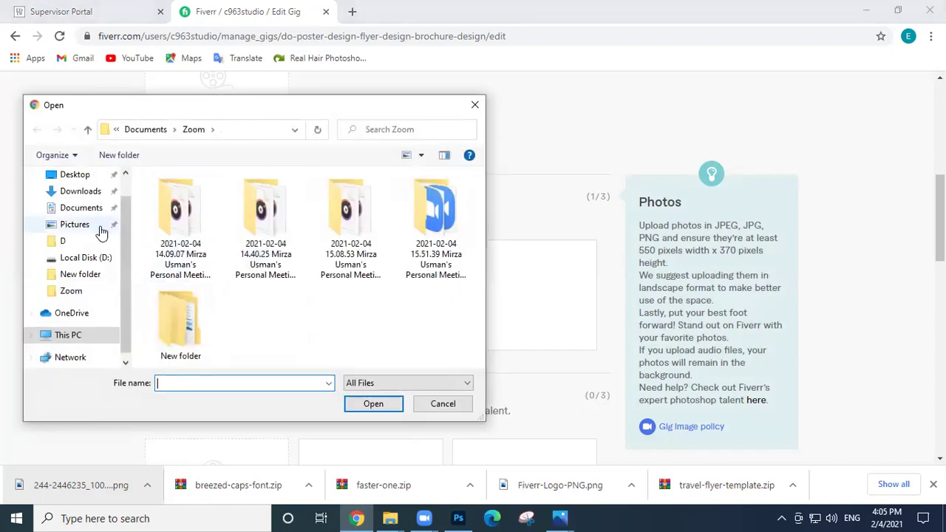
left_click(83, 194)
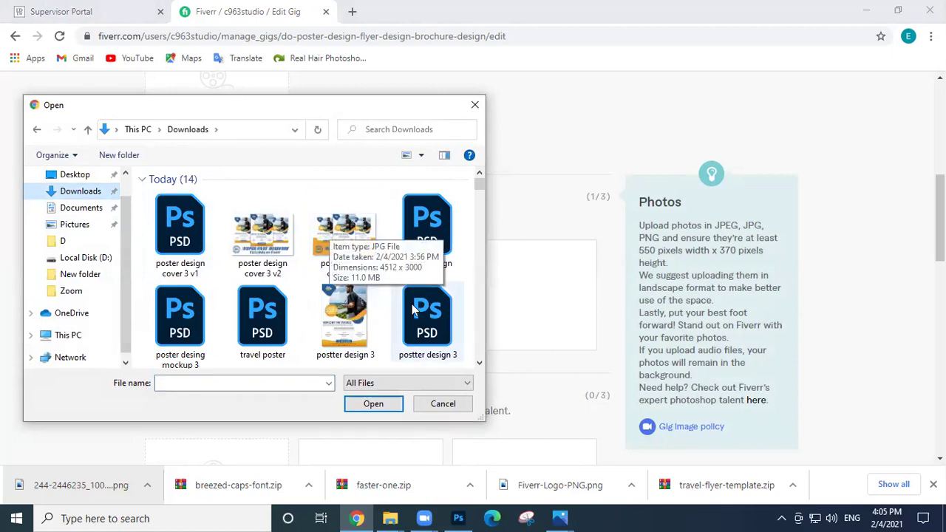
left_click(340, 220)
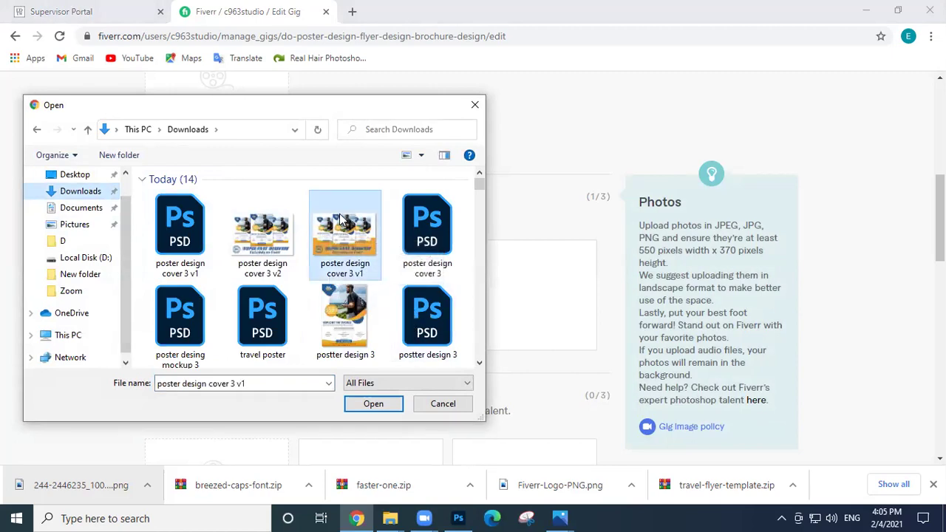
left_click(382, 407)
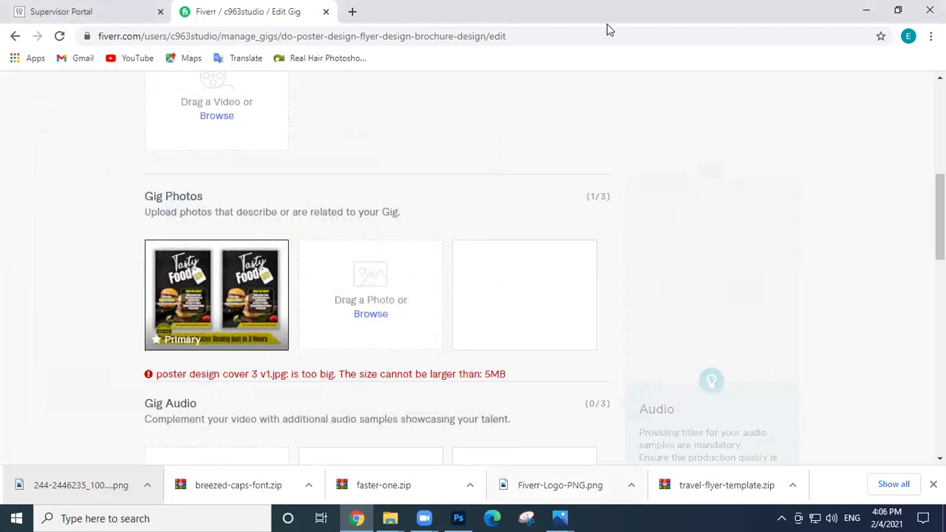
Bring up the Downloads folder in File Explorer and launch Paint.
left_click(391, 517)
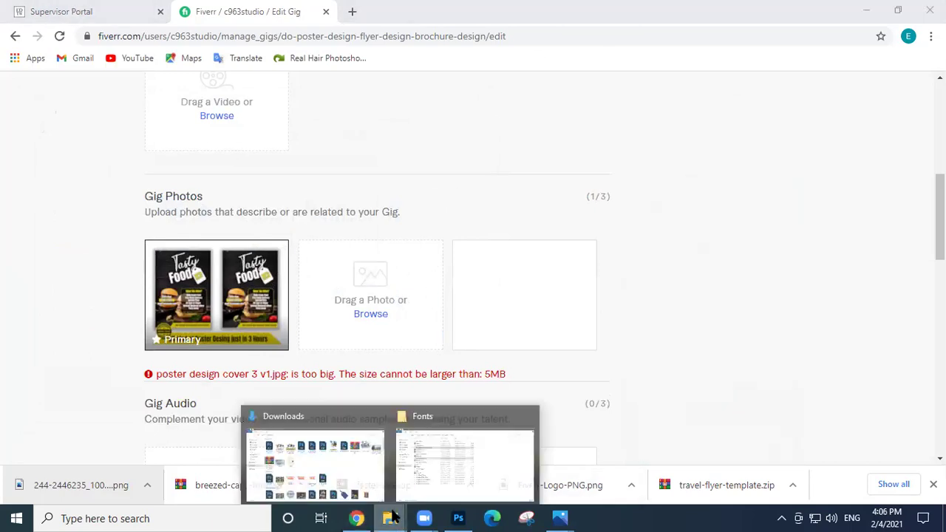
key("Return")
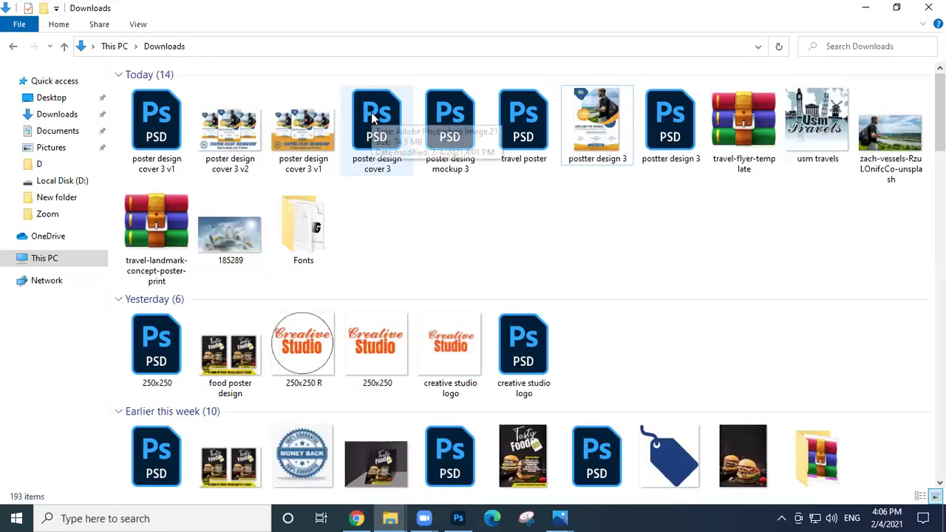
key("super")
key("super")
key("super")
type("paint")
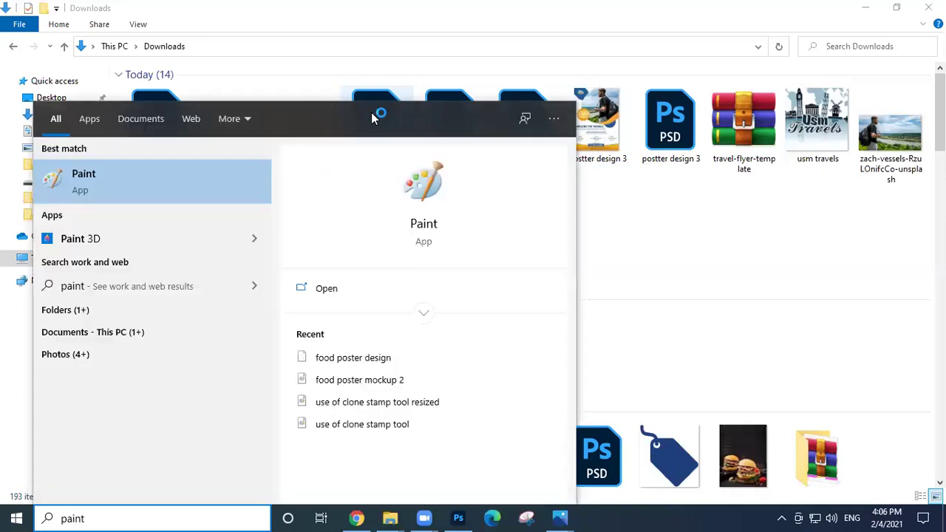
key("Return")
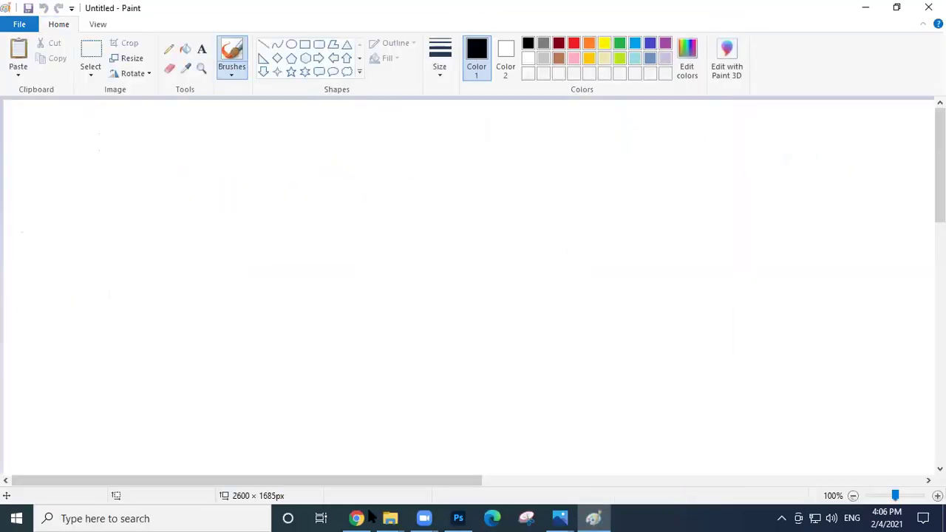
Open the "poster design cover 3 v1" JPG from the Downloads folder in Paint.
mouse_move(390, 517)
left_click(359, 464)
mouse_move(303, 129)
left_mouse_down()
mouse_move(448, 435)
mouse_move(594, 516)
mouse_move(383, 219)
left_mouse_up()
Resize the cover image to 2000 pixels wide, keeping its aspect ratio.
left_click(130, 58)
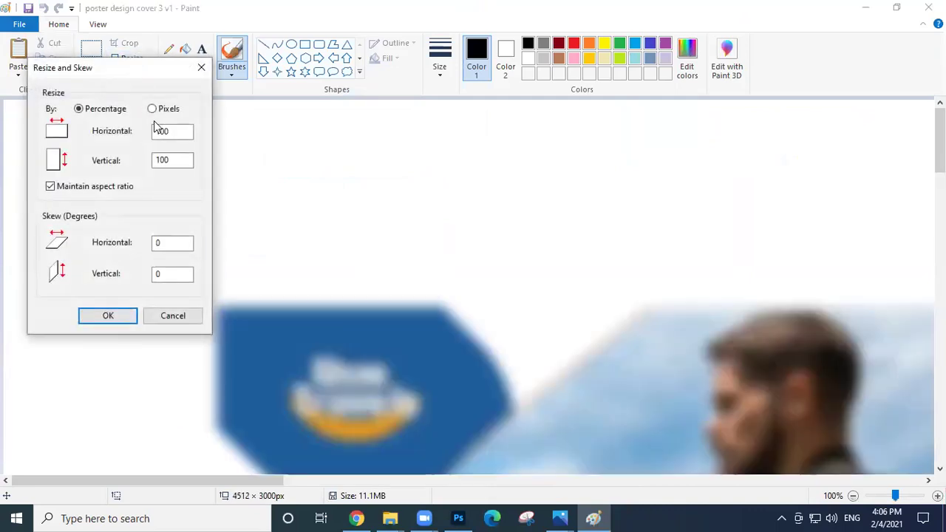
left_click(151, 109)
left_click_drag(180, 131, 150, 133)
type("20")
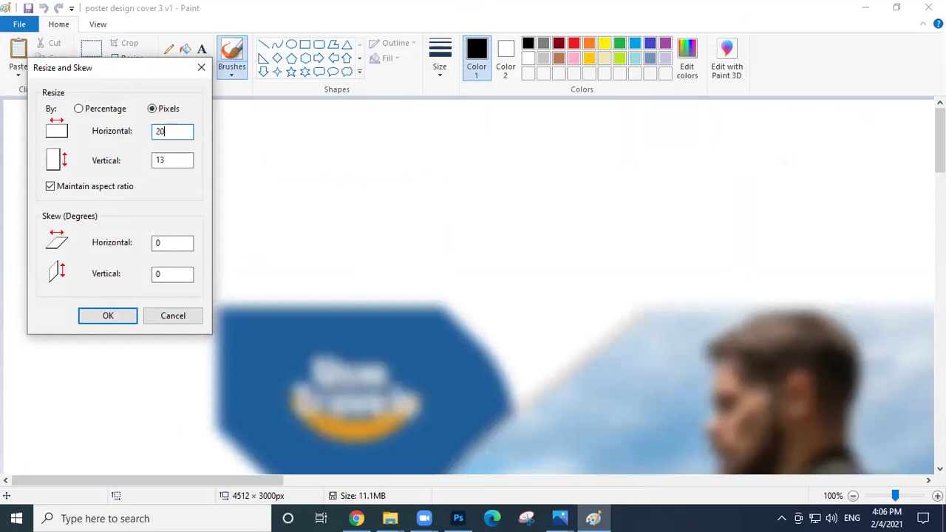
type("00")
key("Return")
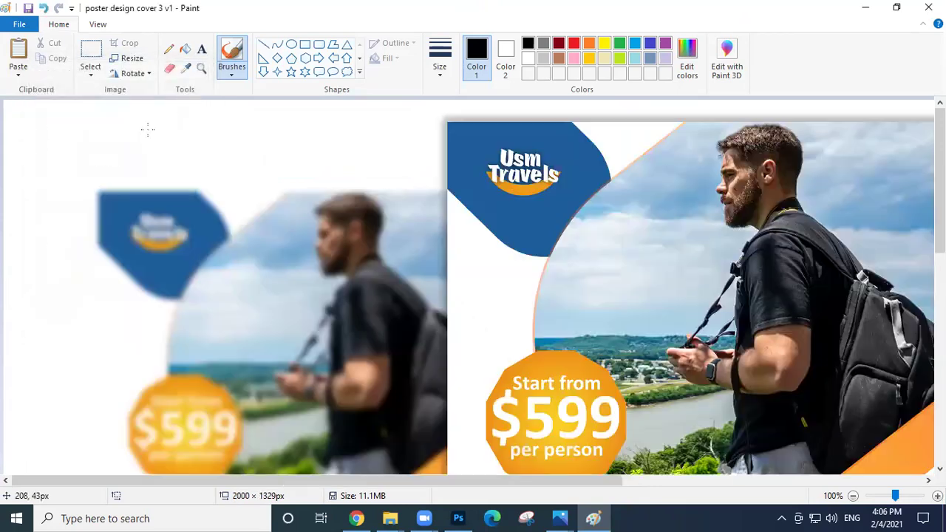
Save the reduced image in Downloads as a JPEG named "poster design cover 3 v1 resized".
left_click(22, 25)
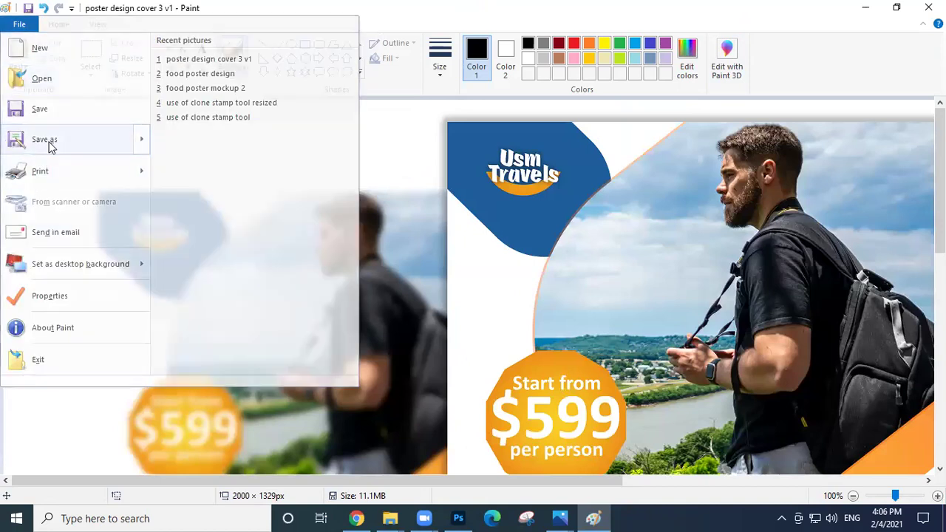
left_click(46, 140)
left_click(453, 336)
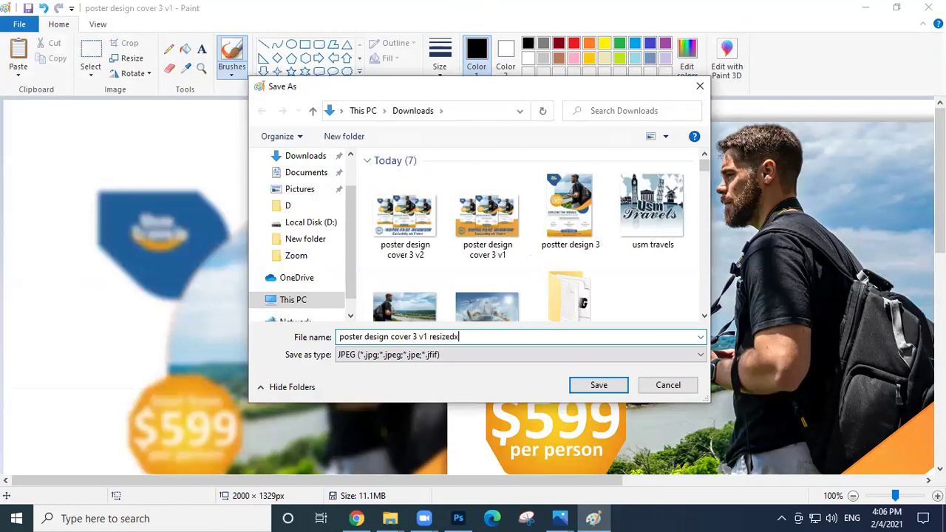
key("Return")
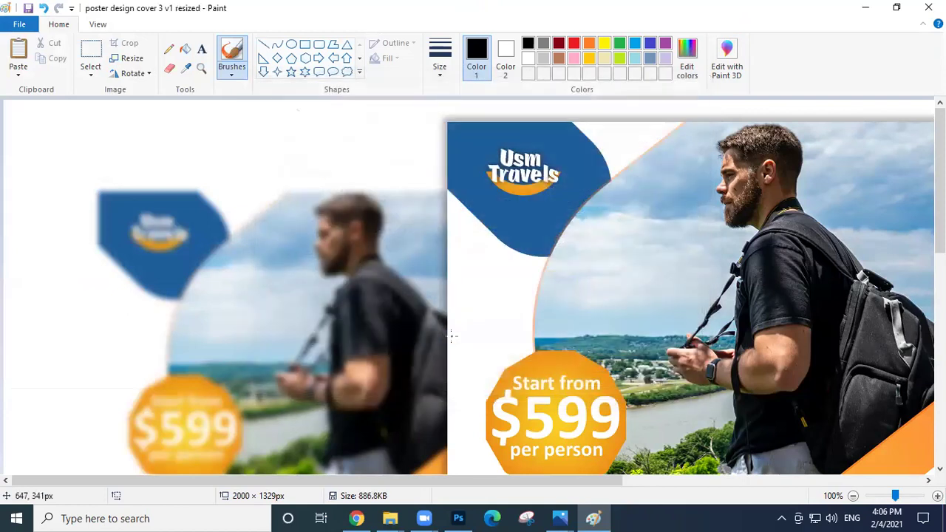
Switch to the Fiverr gig editor in Chrome and replace the primary photo with "poster design cover 3 v1 resized".
left_click(865, 7)
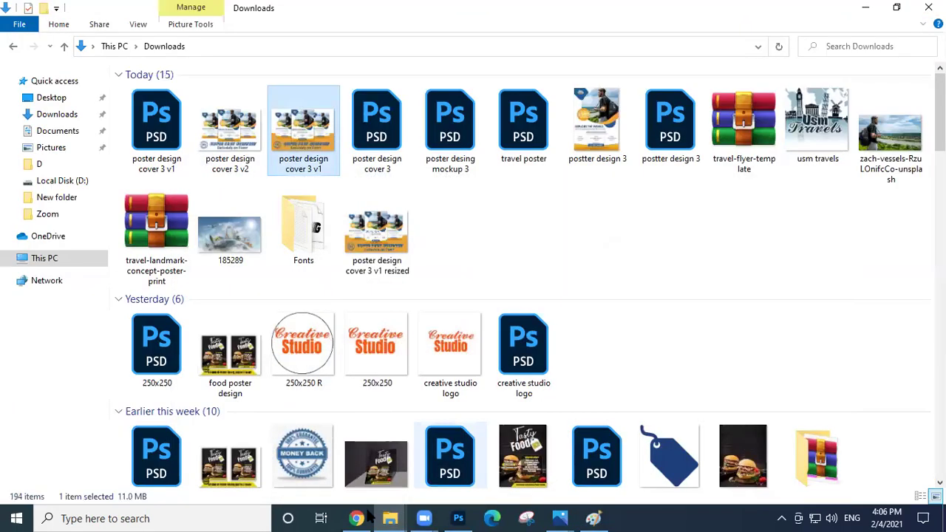
key("alt+Tab")
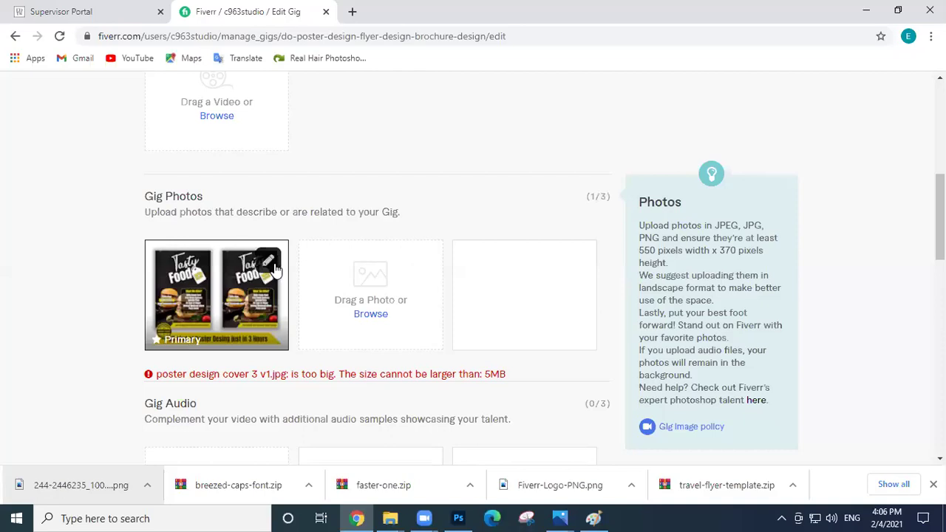
left_click(274, 261)
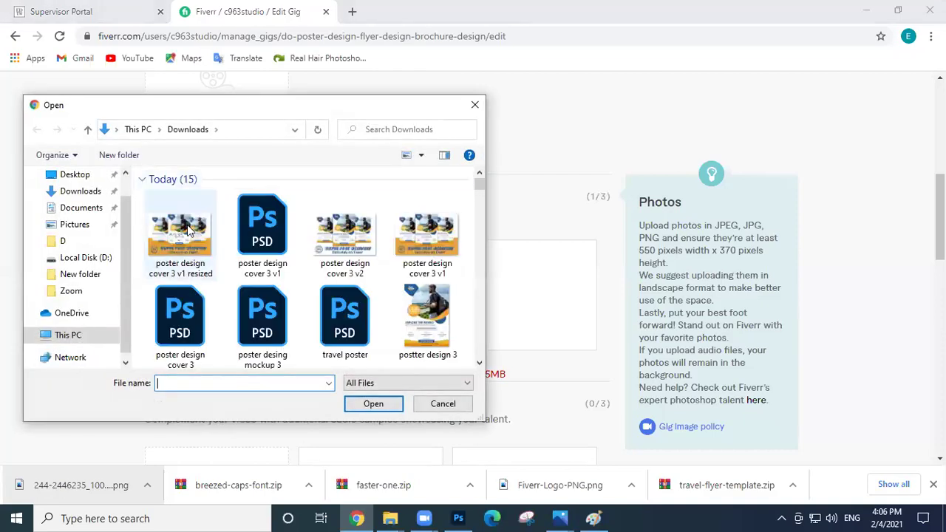
left_click(185, 232)
left_click(372, 403)
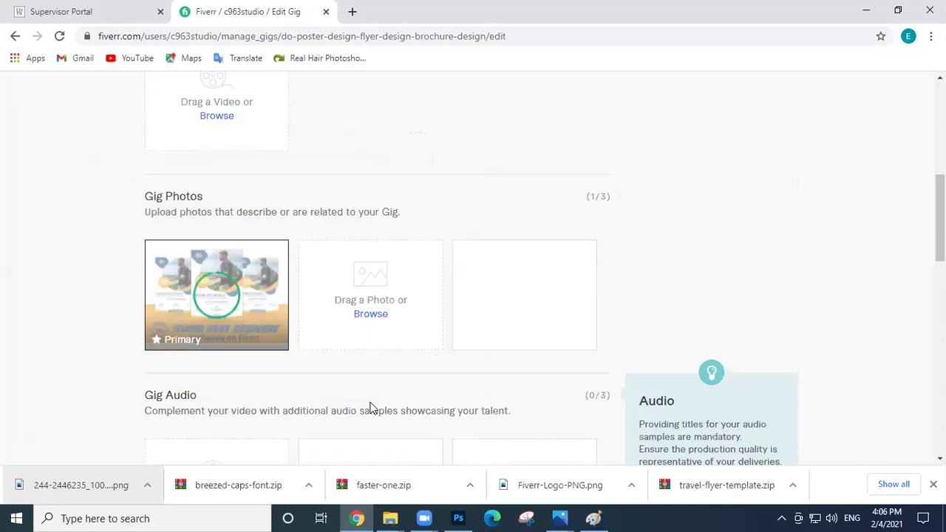
Add the "food poster design" image from Downloads as the second gig photo.
left_click(374, 314)
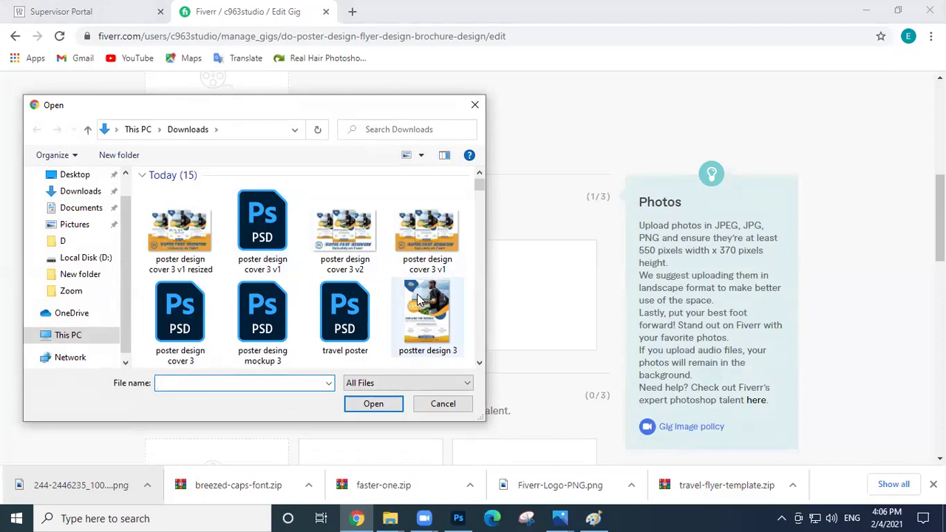
scroll(391, 296, "down", 3)
scroll(392, 298, "down", 3)
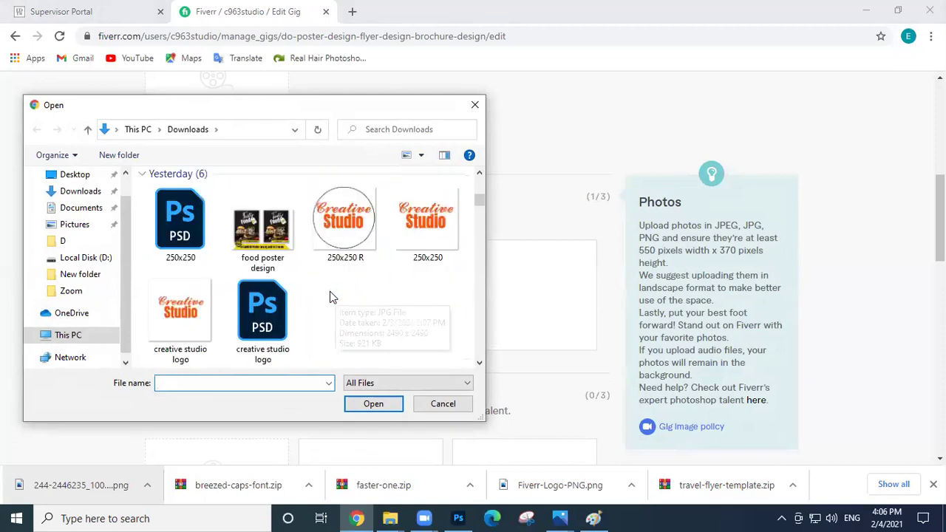
left_click(271, 252)
scroll(277, 252, "down", 1)
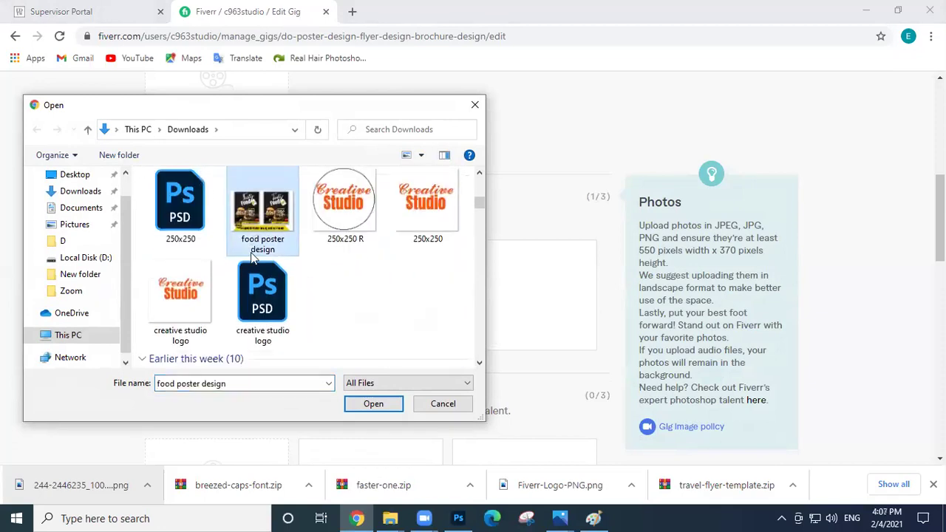
scroll(296, 255, "down", 3)
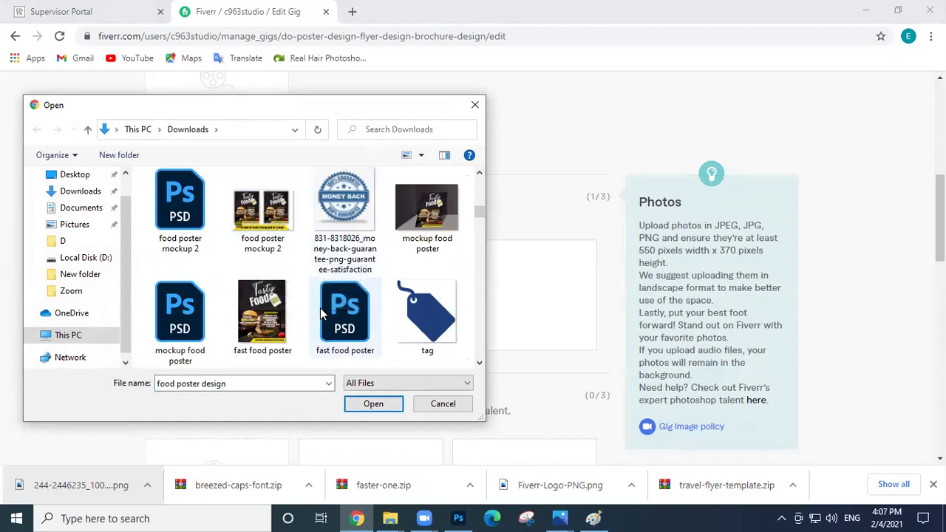
scroll(320, 307, "up", 2)
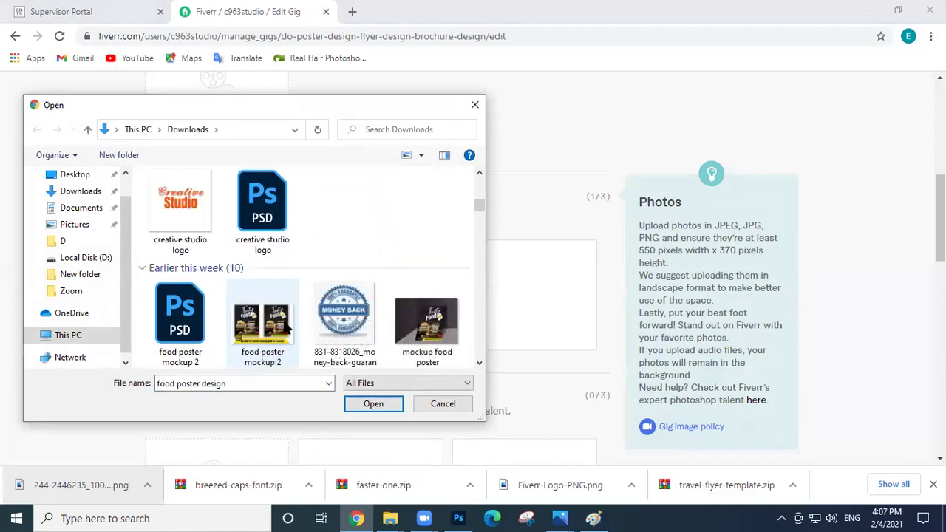
left_click(286, 326)
scroll(255, 273, "up", 2)
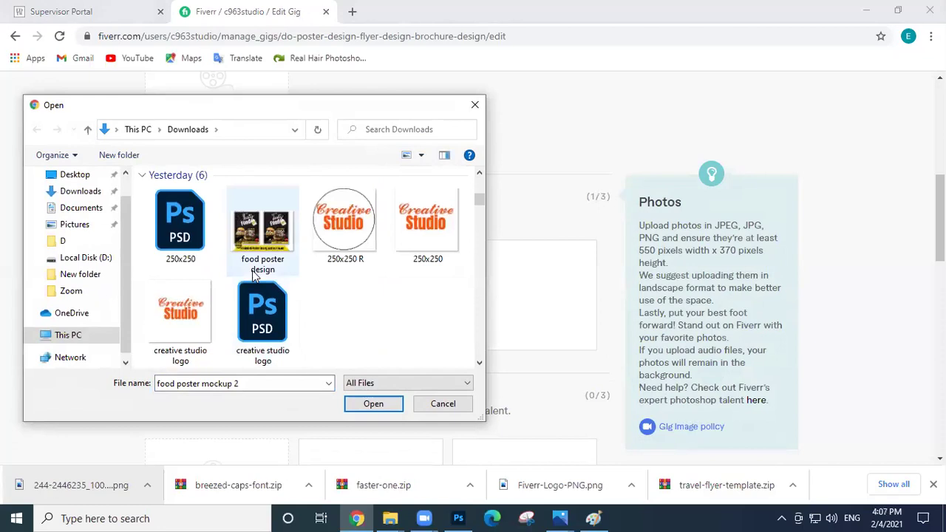
left_click(281, 237)
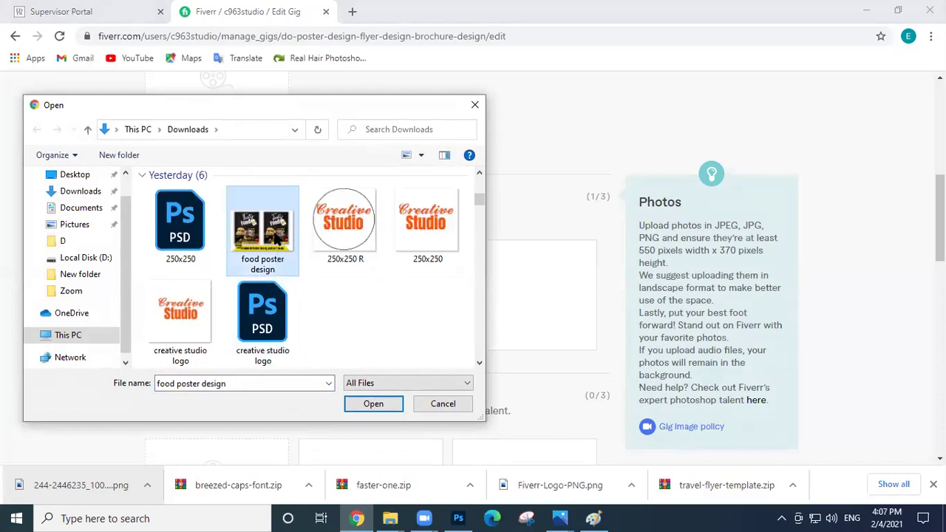
left_click(375, 403)
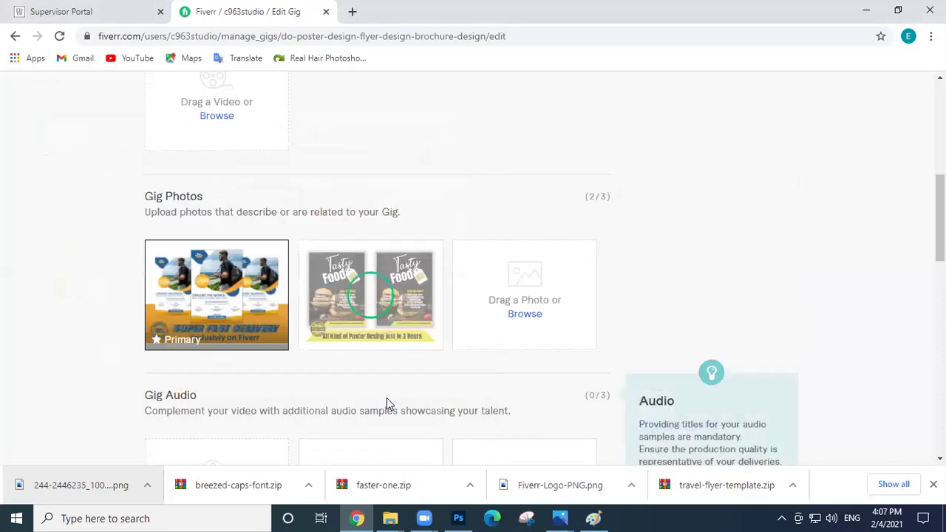
Start adding a third gig photo and look through the Downloads folder for a suitable poster image.
left_click(524, 319)
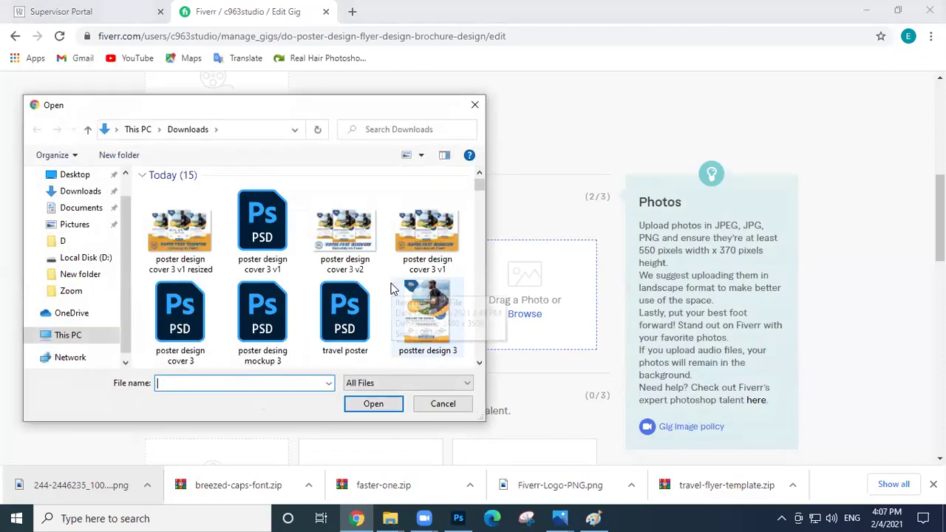
scroll(392, 290, "down", 3)
scroll(392, 290, "down", 2)
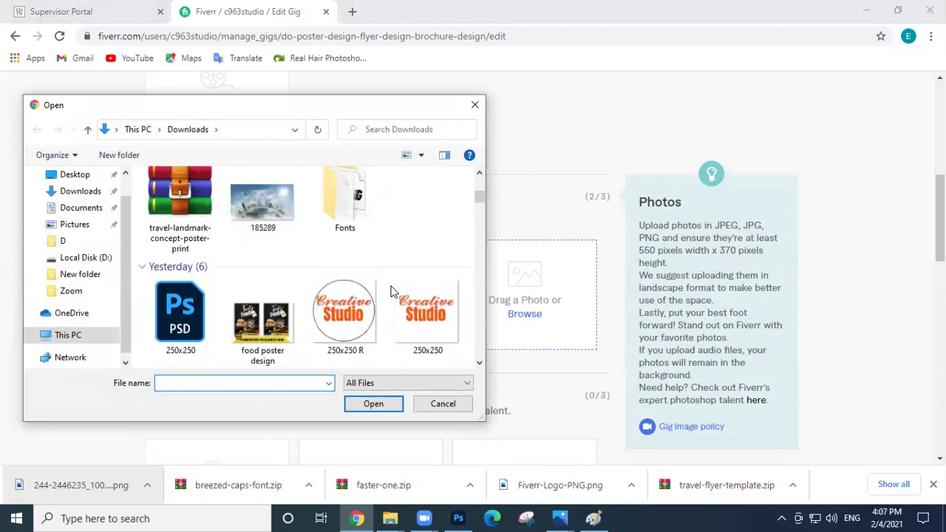
scroll(392, 290, "down", 4)
scroll(392, 291, "down", 2)
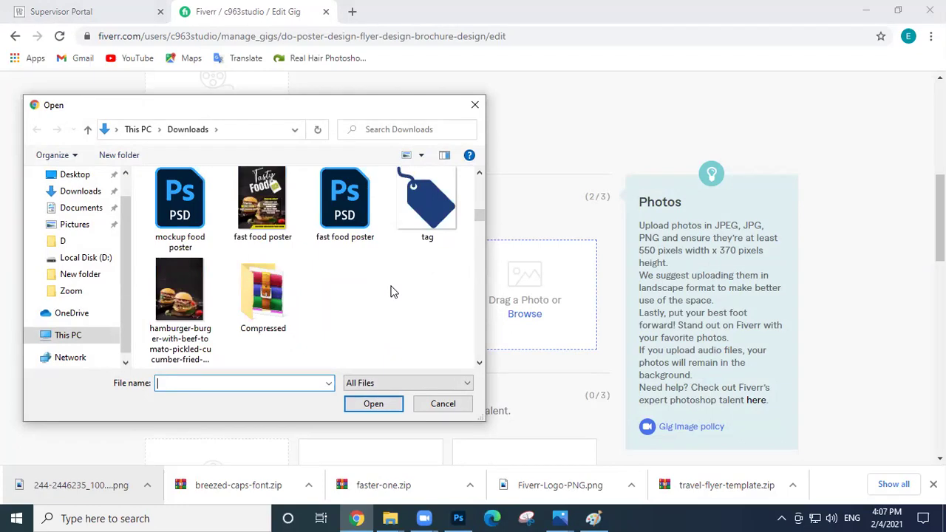
scroll(392, 291, "down", 5)
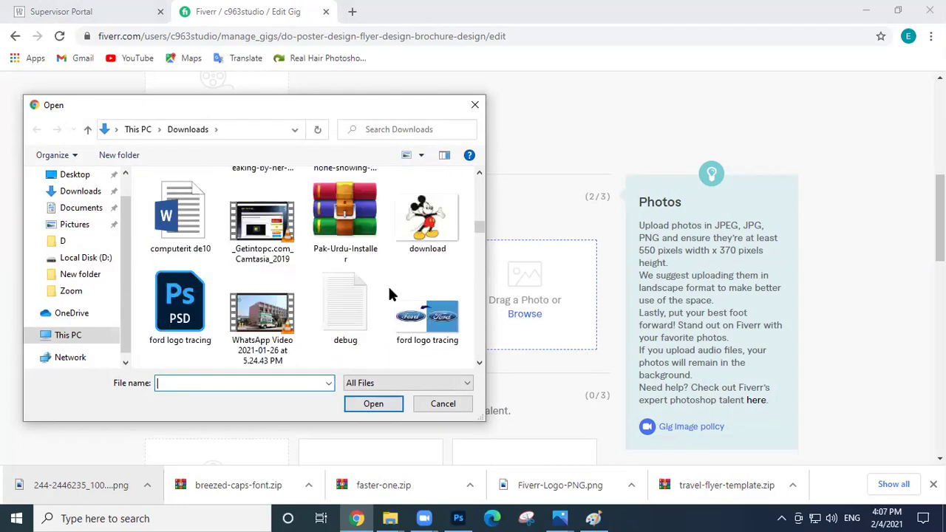
scroll(390, 290, "down", 3)
scroll(389, 294, "down", 3)
scroll(390, 294, "down", 10)
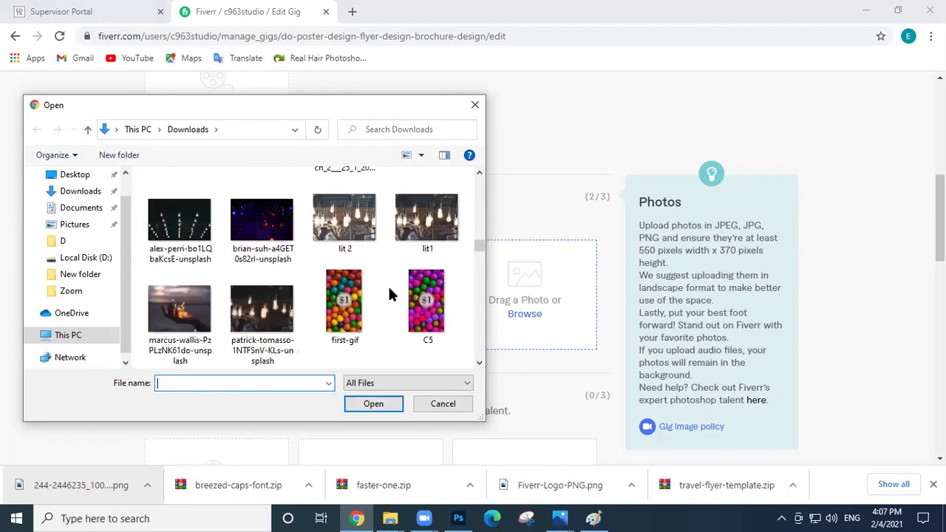
scroll(392, 294, "down", 10)
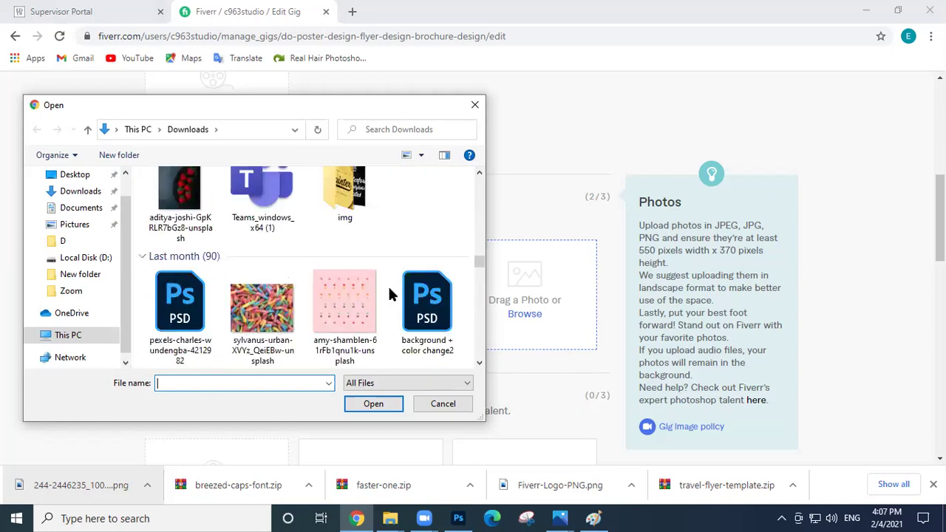
scroll(388, 285, "down", 3)
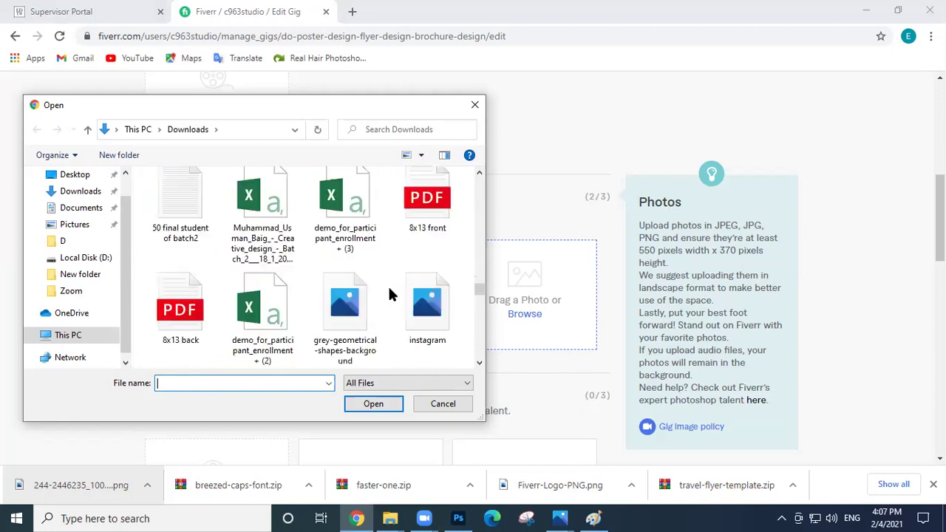
scroll(387, 284, "up", 1)
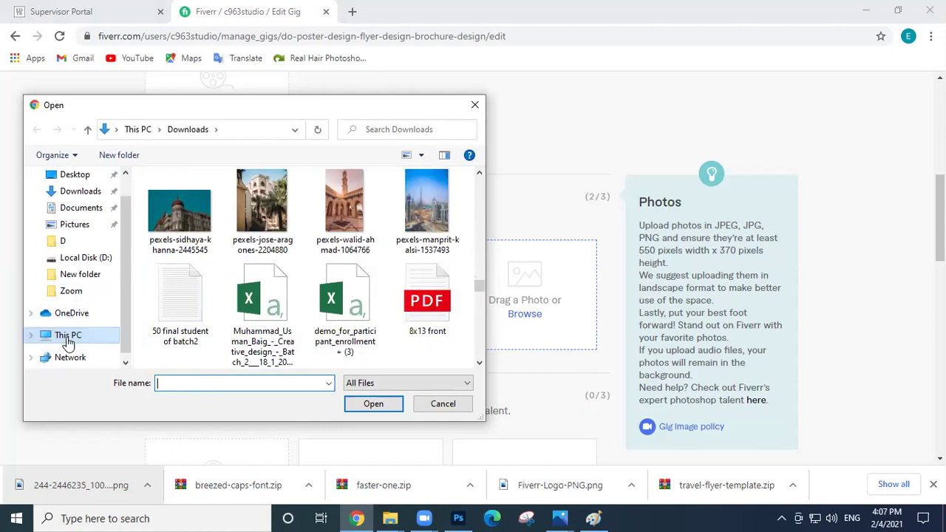
Find the "khrab sa poster" image in the D folder on Local Disk (D:) and add it as the third gig photo.
left_click(66, 240)
left_click_drag(480, 188, 482, 363)
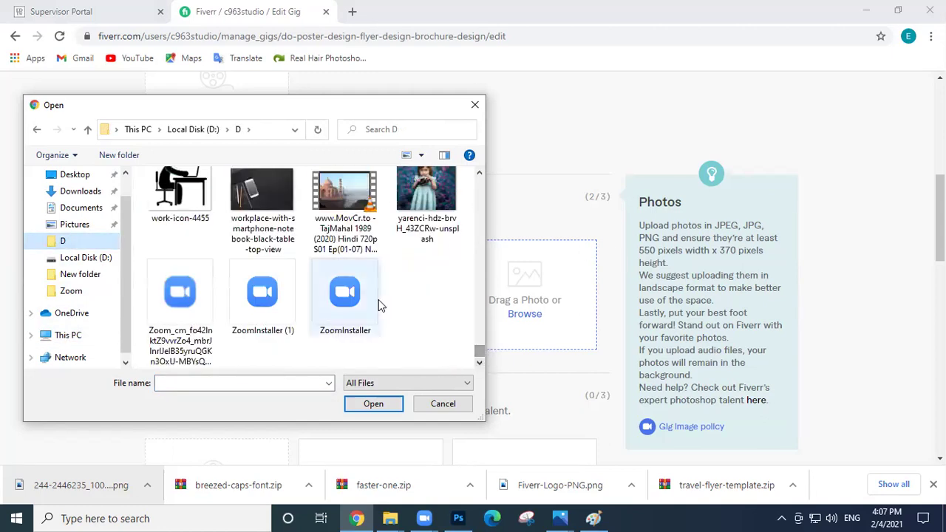
scroll(381, 306, "up", 5)
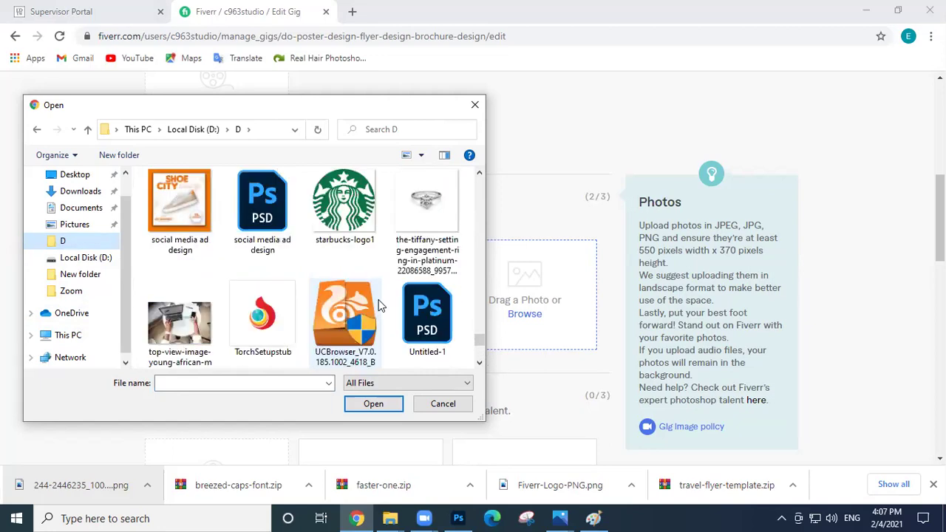
scroll(319, 299, "up", 3)
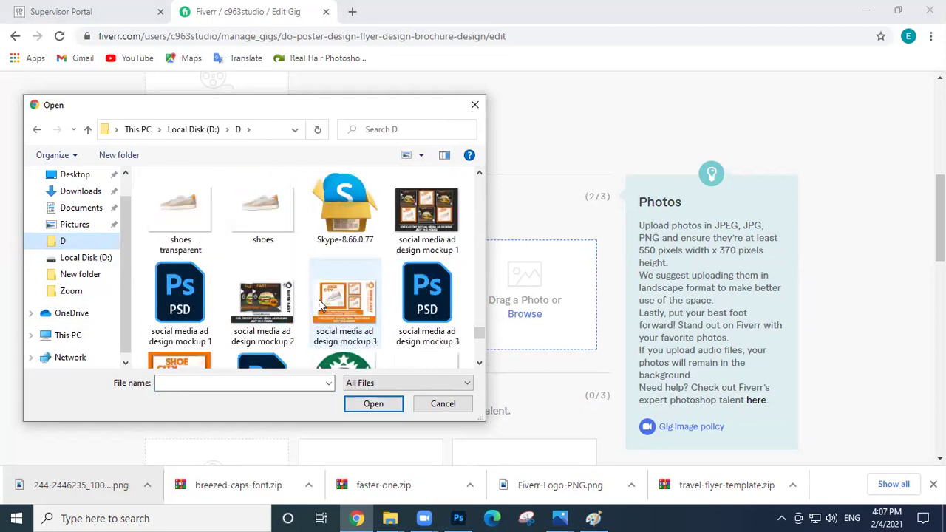
scroll(319, 299, "up", 3)
scroll(318, 299, "up", 3)
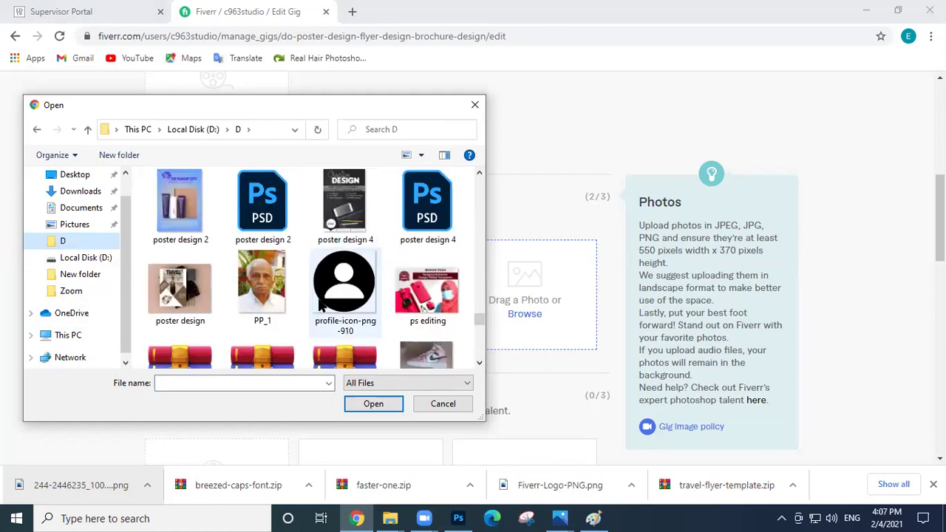
left_click(185, 286)
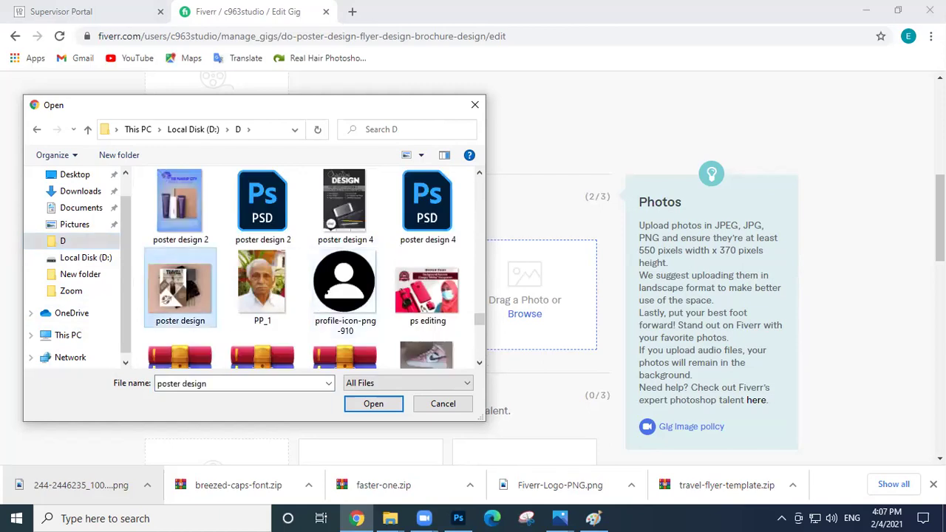
scroll(336, 284, "up", 2)
scroll(338, 286, "up", 2)
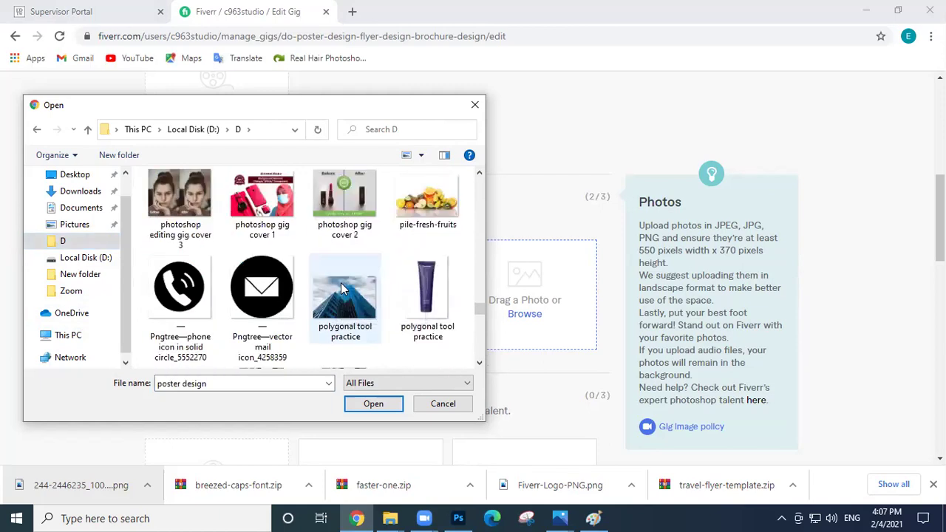
scroll(341, 288, "up", 5)
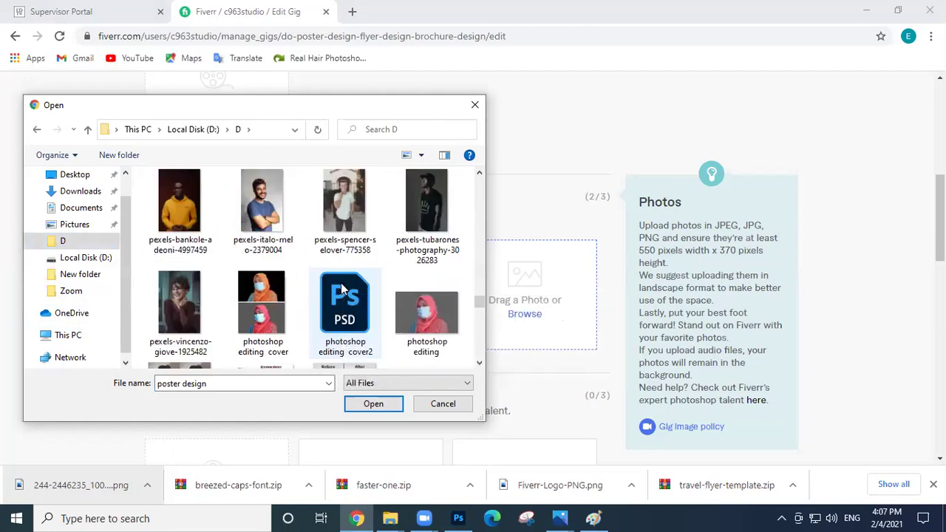
scroll(342, 289, "up", 5)
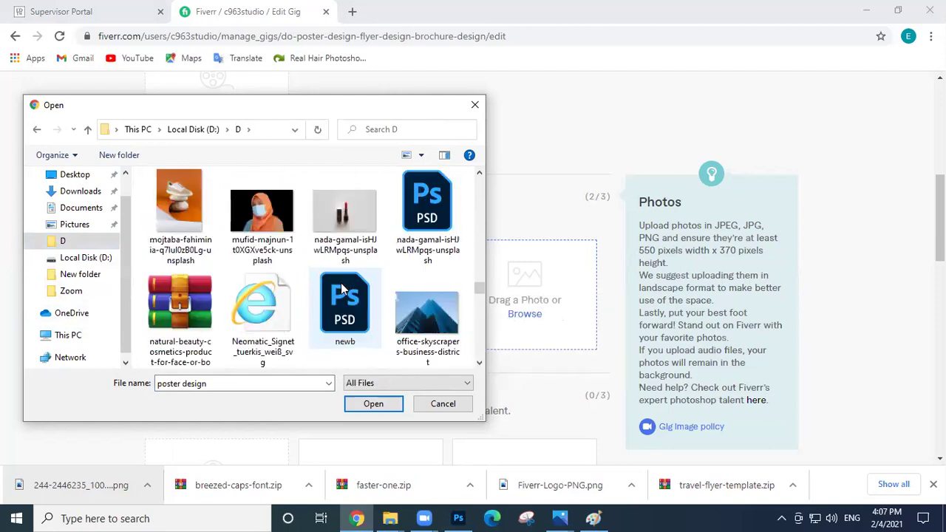
scroll(340, 282, "up", 3)
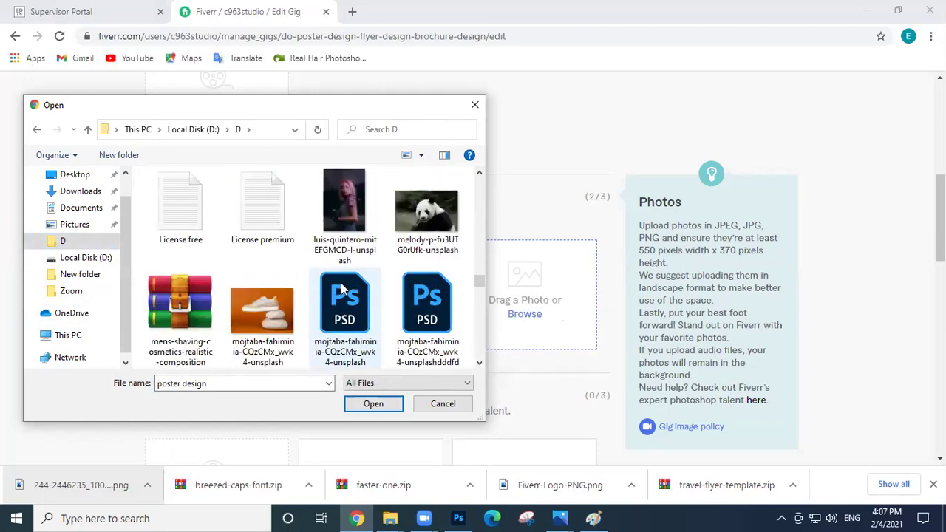
left_click(345, 203)
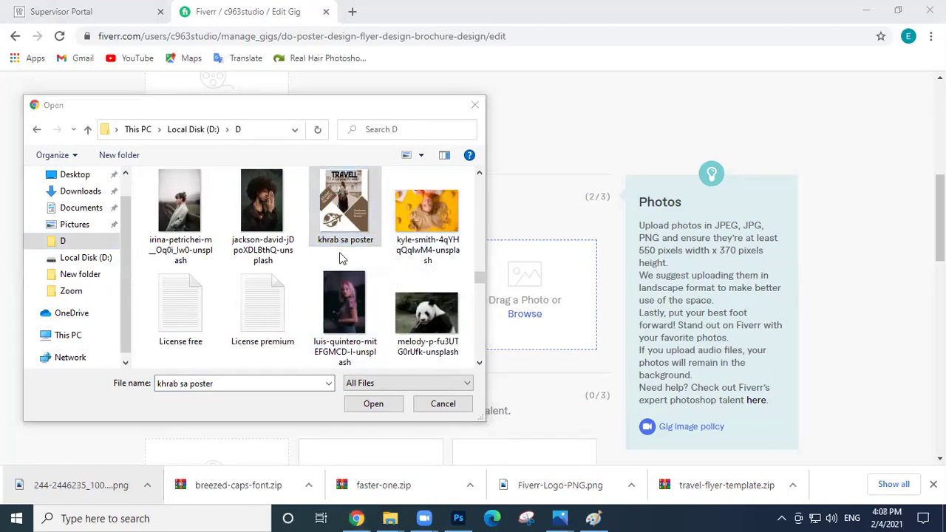
left_click(366, 403)
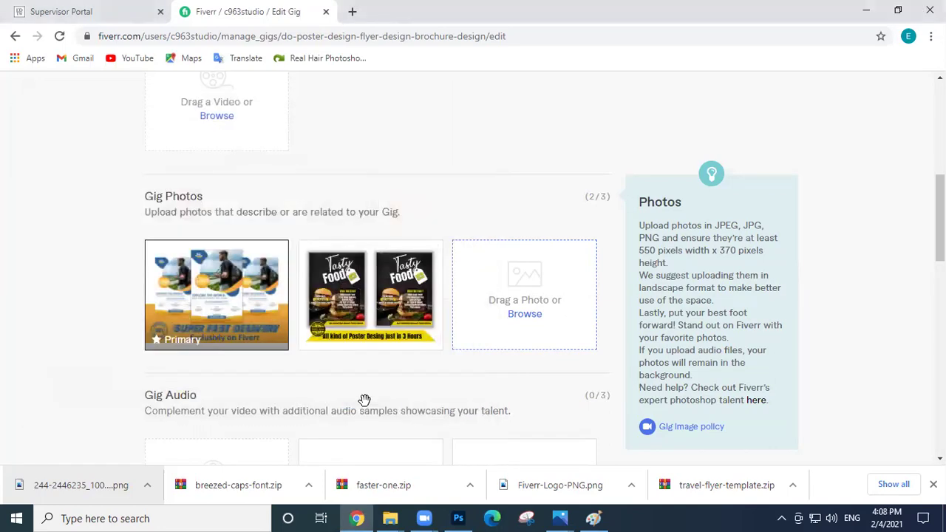
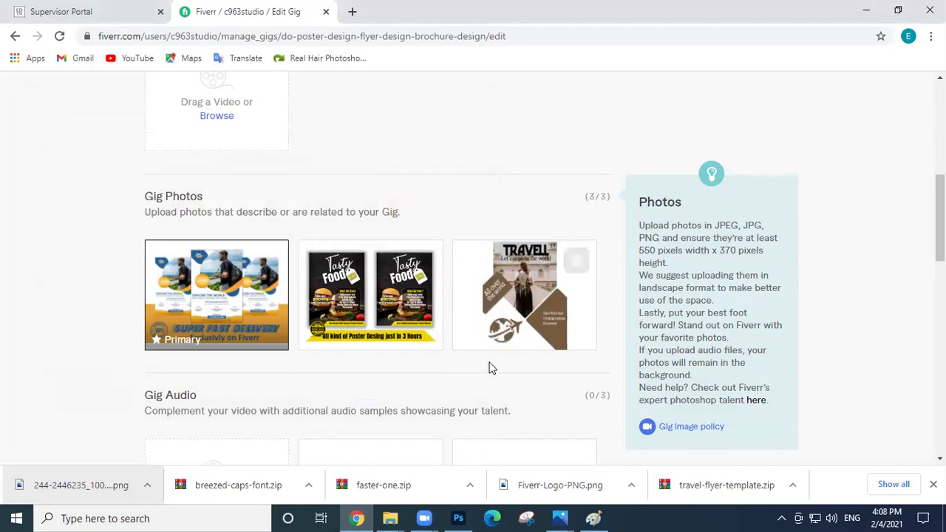
Save the gig gallery changes and open the gig's preview.
scroll(458, 361, "down", 7)
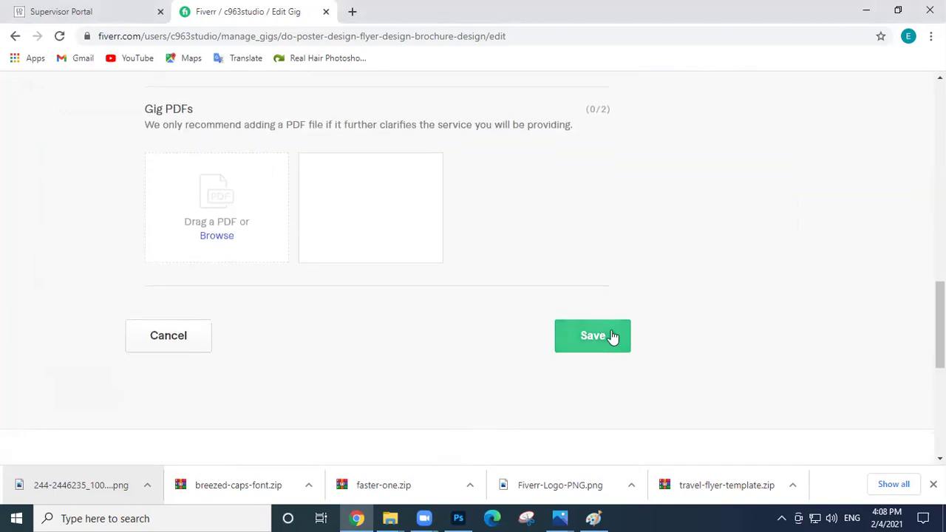
left_click(610, 338)
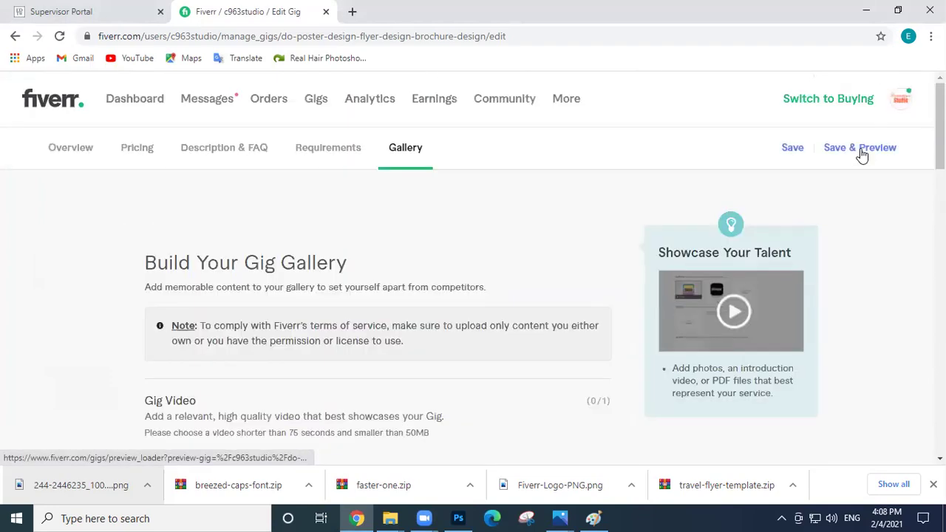
left_click(861, 151)
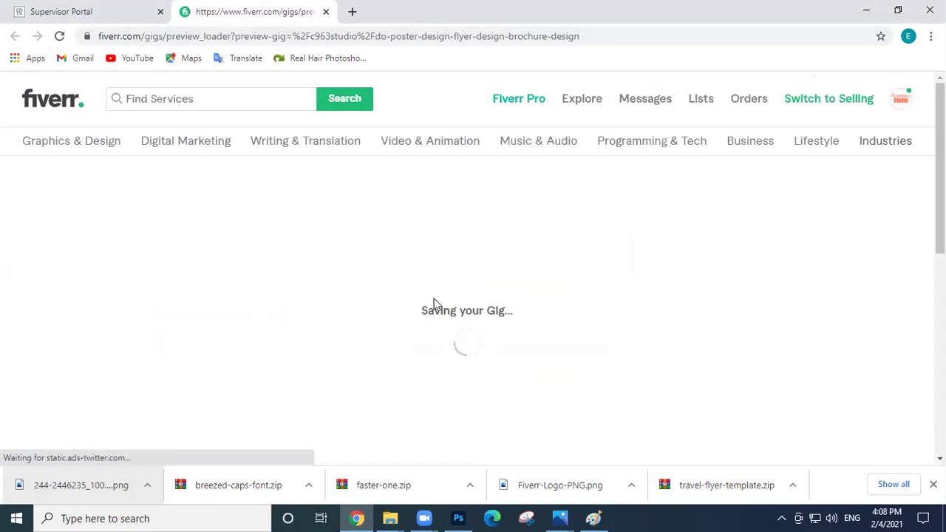
Review all three gallery images in the gig preview and return to the travel poster cover.
scroll(355, 291, "down", 3)
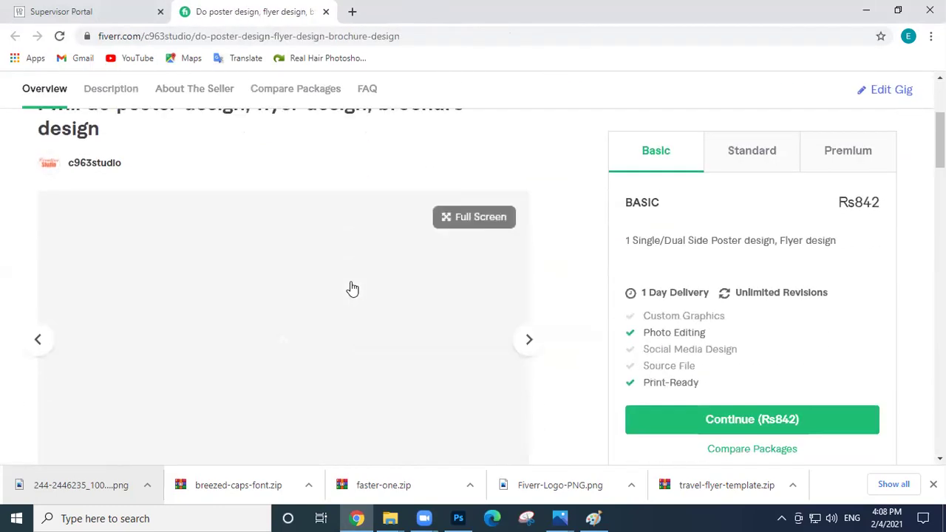
scroll(352, 288, "down", 1)
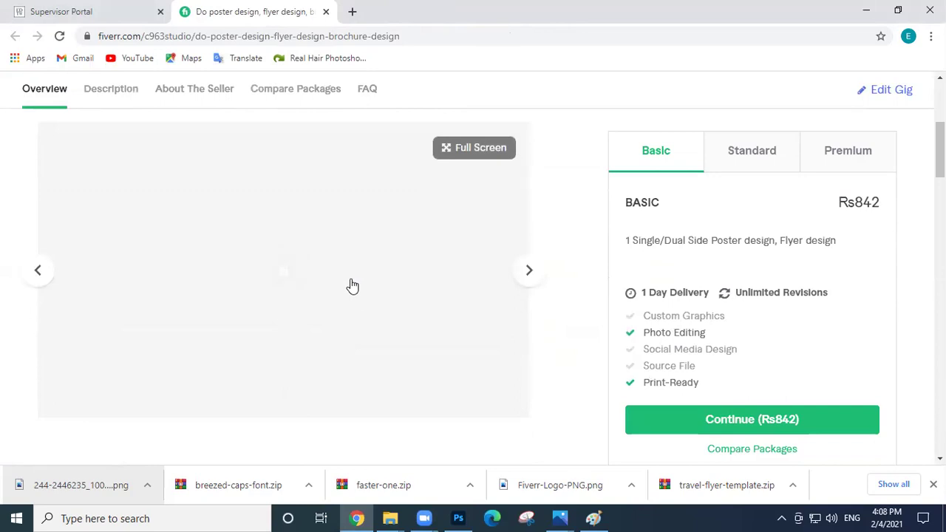
scroll(323, 272, "up", 1)
scroll(288, 327, "down", 1)
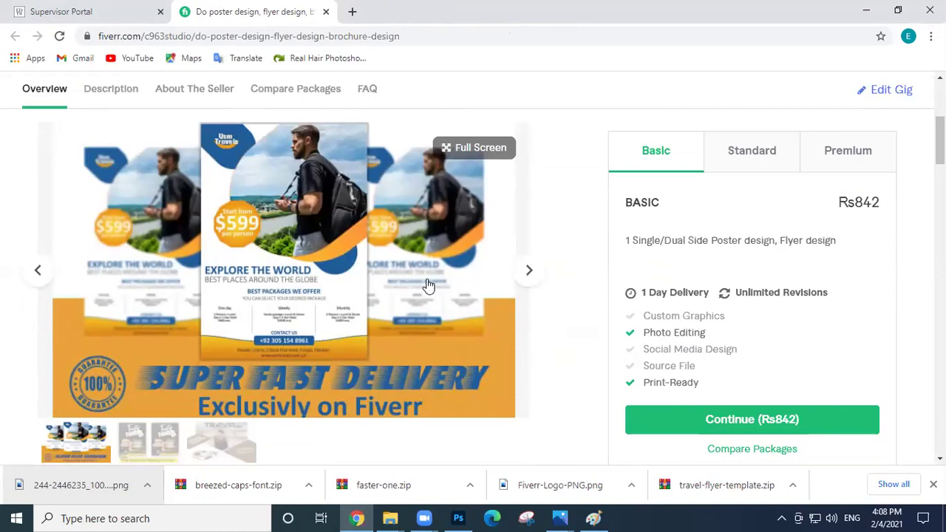
left_click(530, 271)
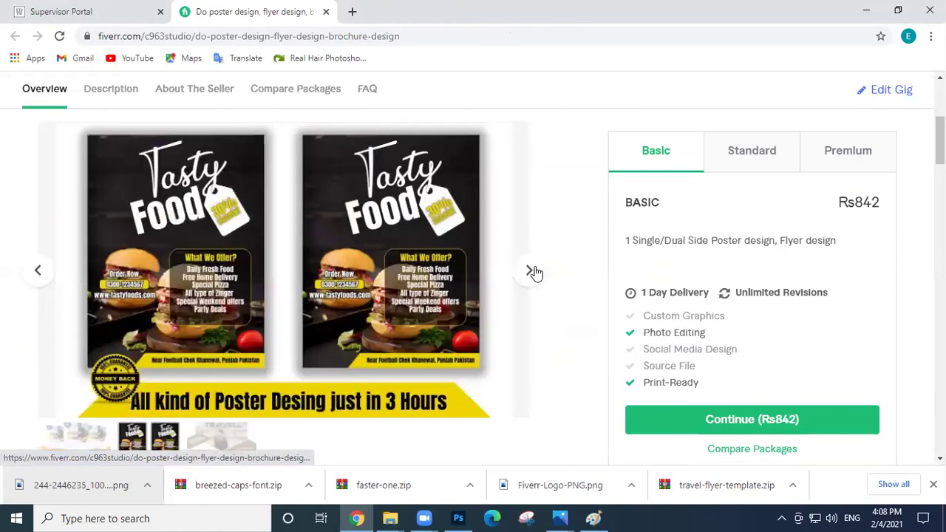
left_click(531, 271)
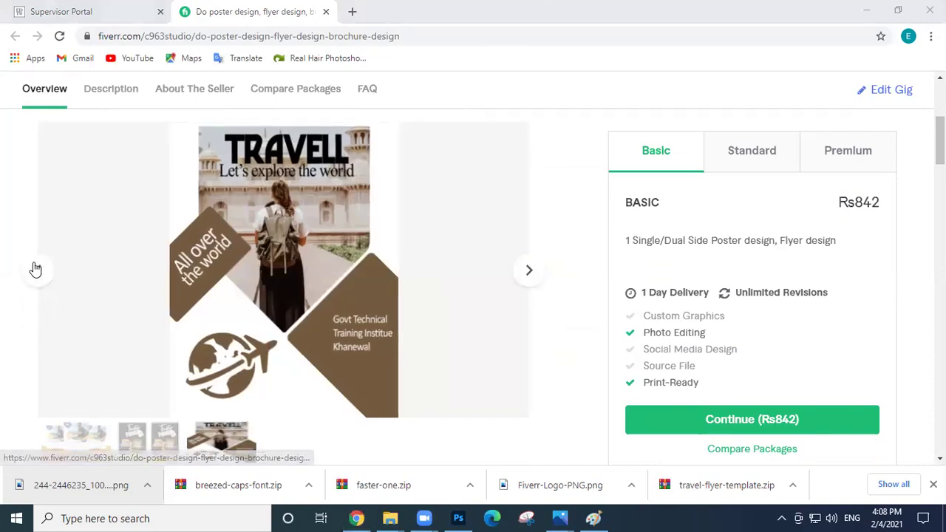
left_click(35, 269)
left_click(35, 269)
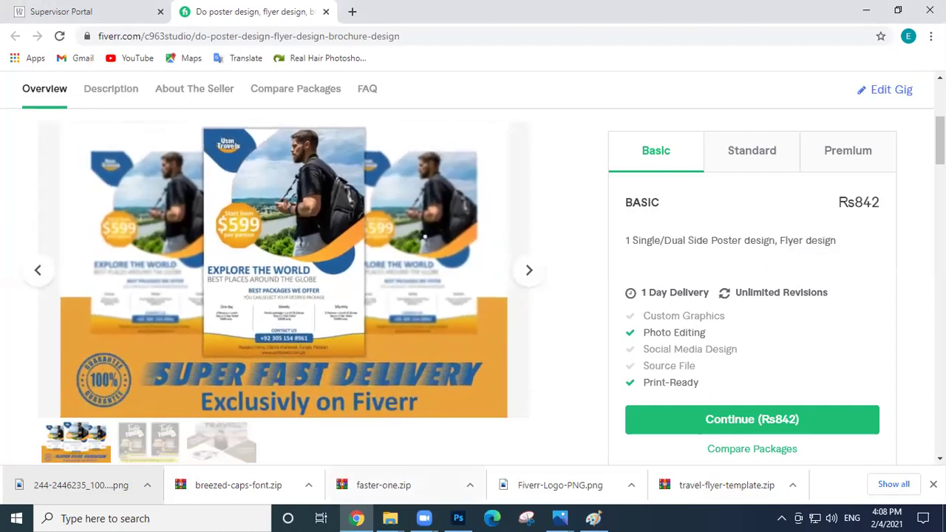
Switch to Photoshop and apply a white (ffffff) Color Overlay to the visible "SUPER FAST DELIVERY" text layer.
key("alt+Tab")
left_click(515, 399)
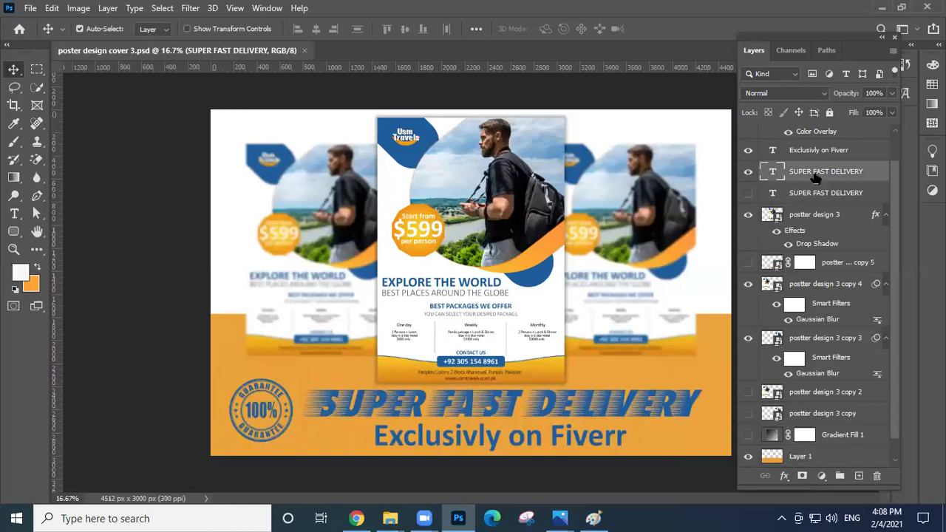
double_click(878, 173)
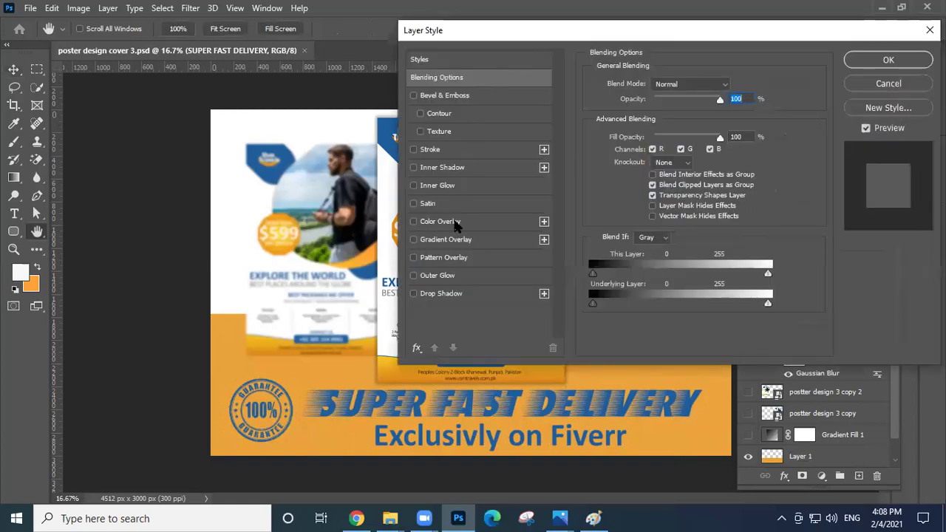
left_click(458, 222)
left_click(733, 86)
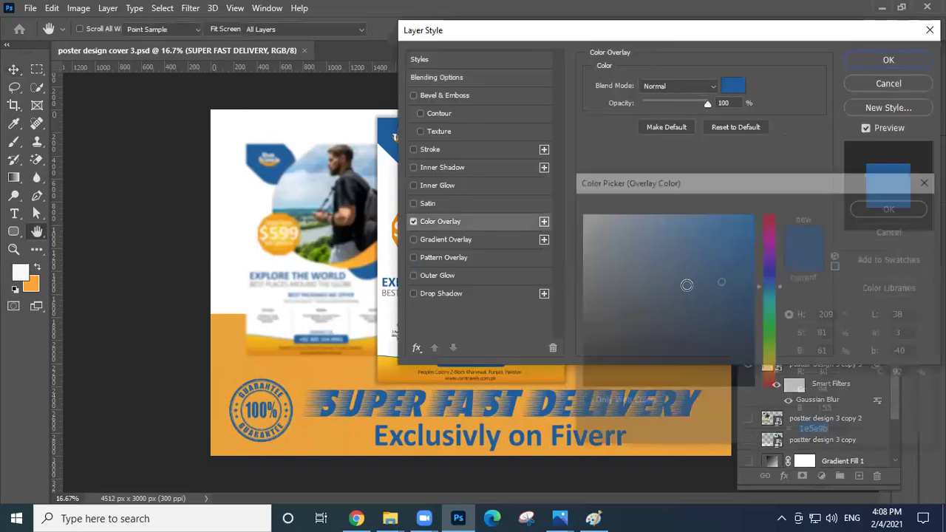
left_click_drag(587, 222, 563, 178)
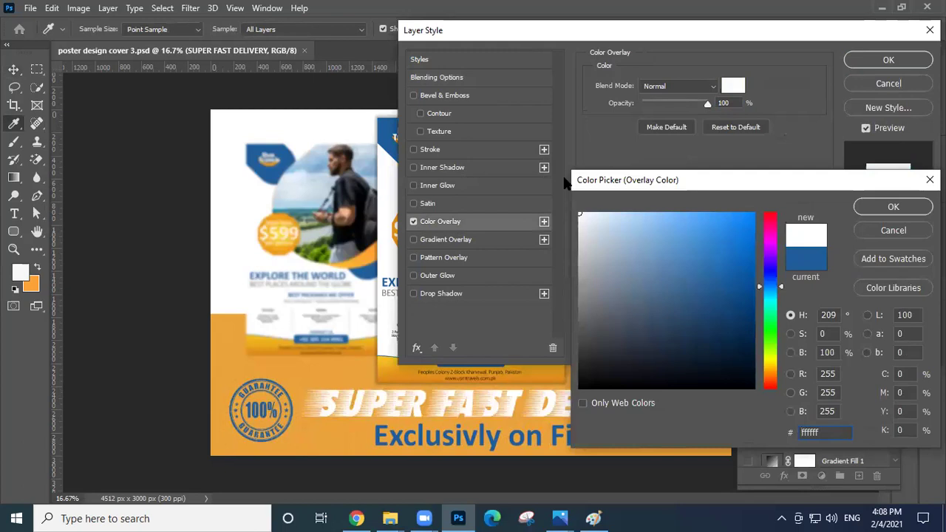
left_click(893, 206)
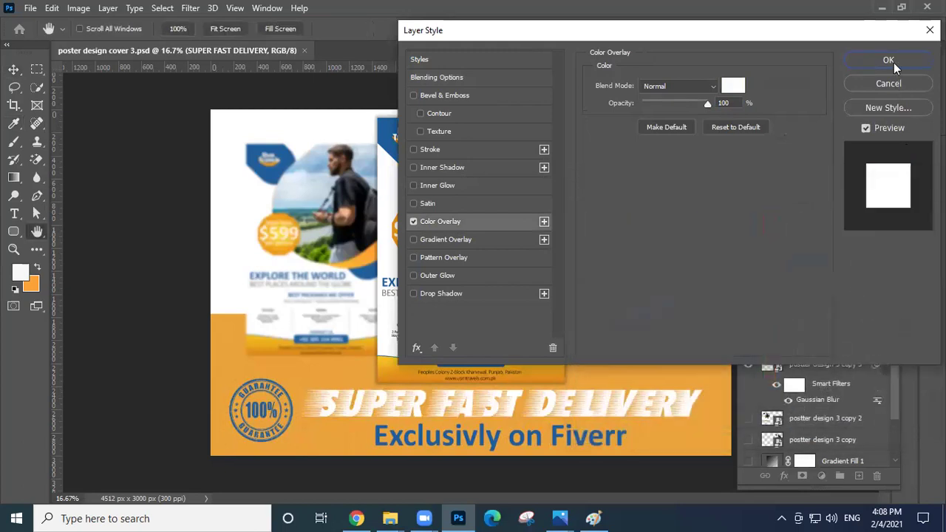
left_click(891, 62)
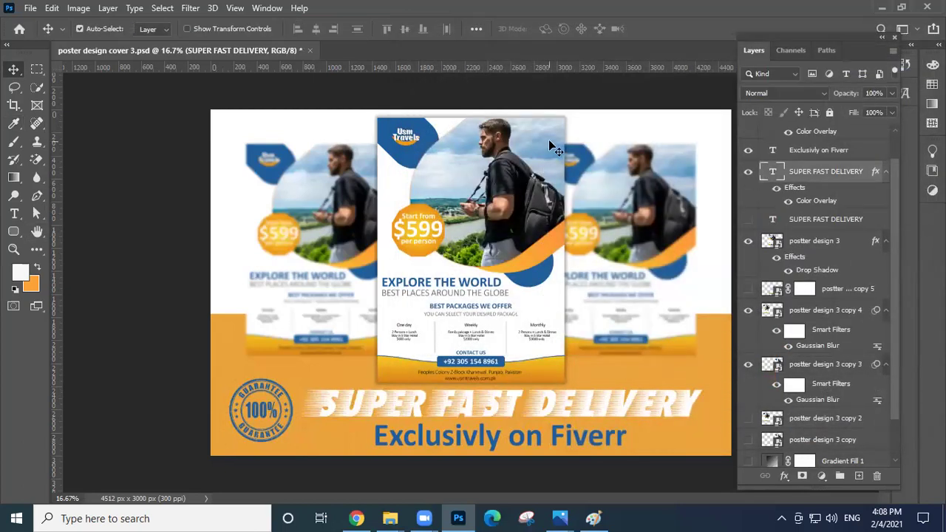
Set the "SUPER FAST DELIVERY" text's tracking to -60 and its font size to 60 pt.
key("t")
left_click(610, 29)
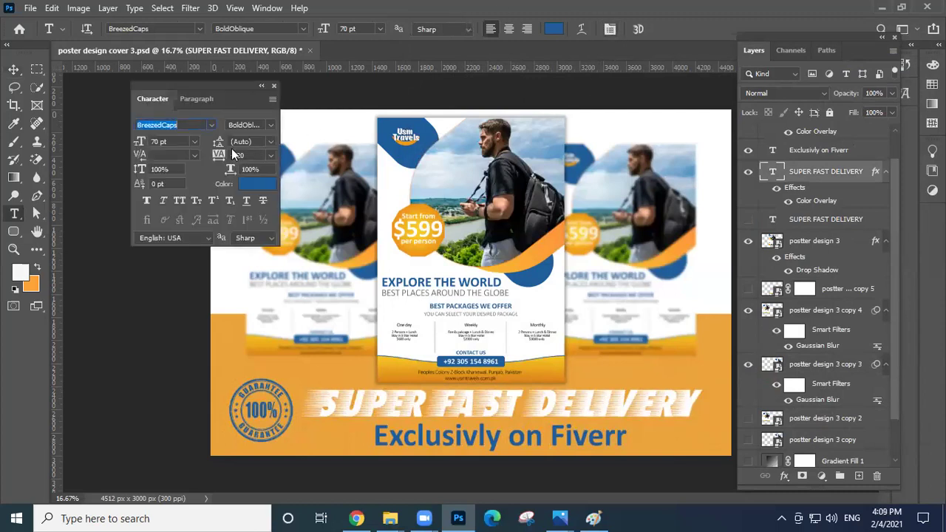
left_click_drag(214, 157, 226, 156)
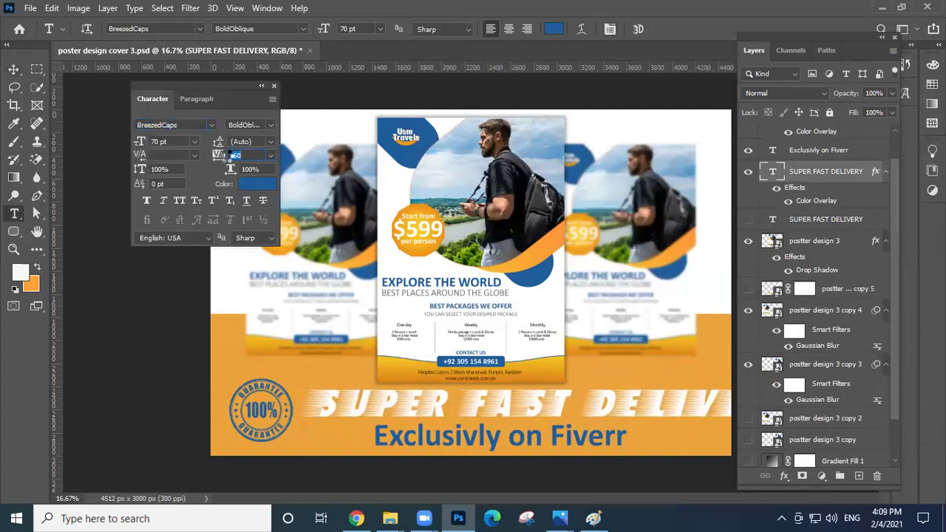
left_click(158, 140)
type("60")
key("Return")
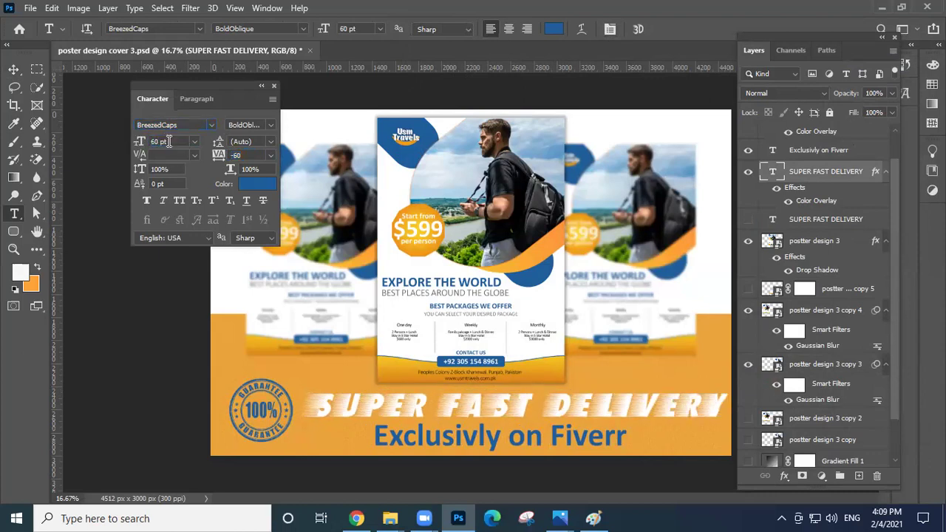
left_click(273, 86)
Apply a white Color Overlay to the "Exclusivly on Fiverr" text layer.
left_click(538, 427)
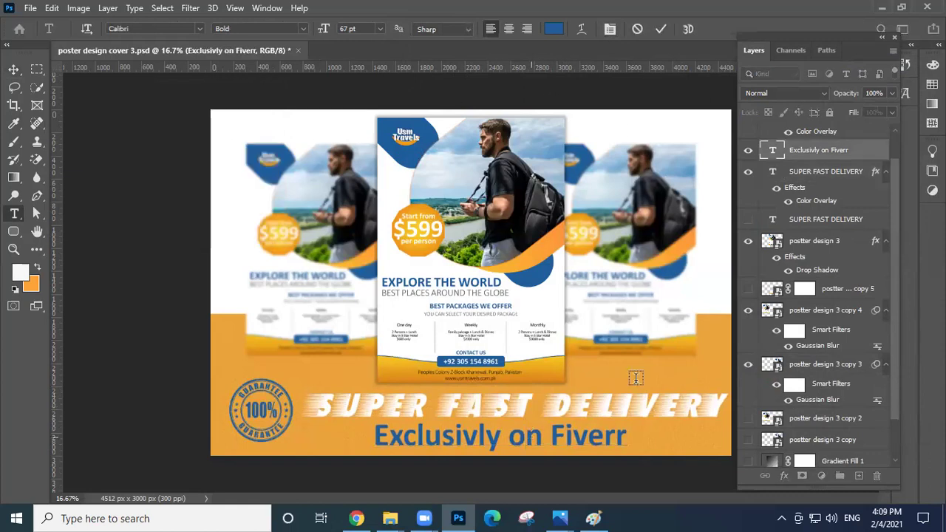
double_click(865, 156)
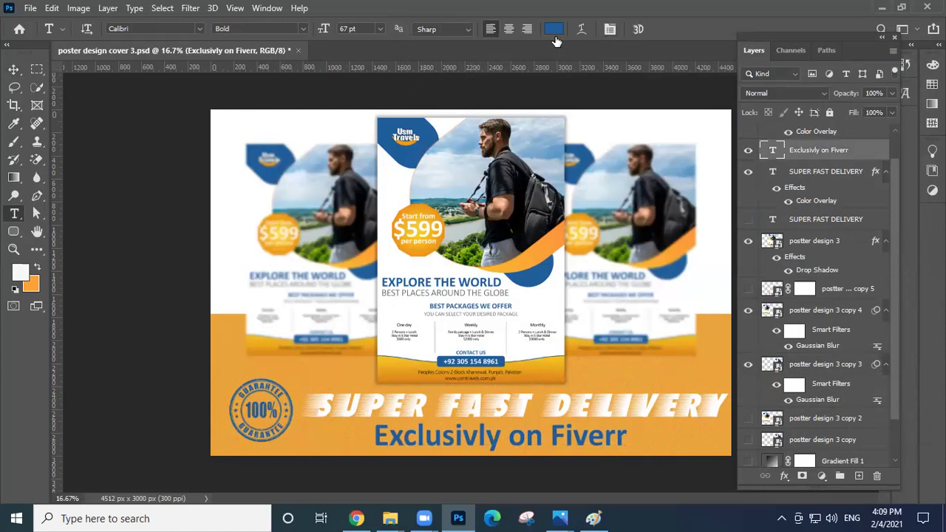
left_click_drag(578, 36, 755, 36)
left_click(633, 224)
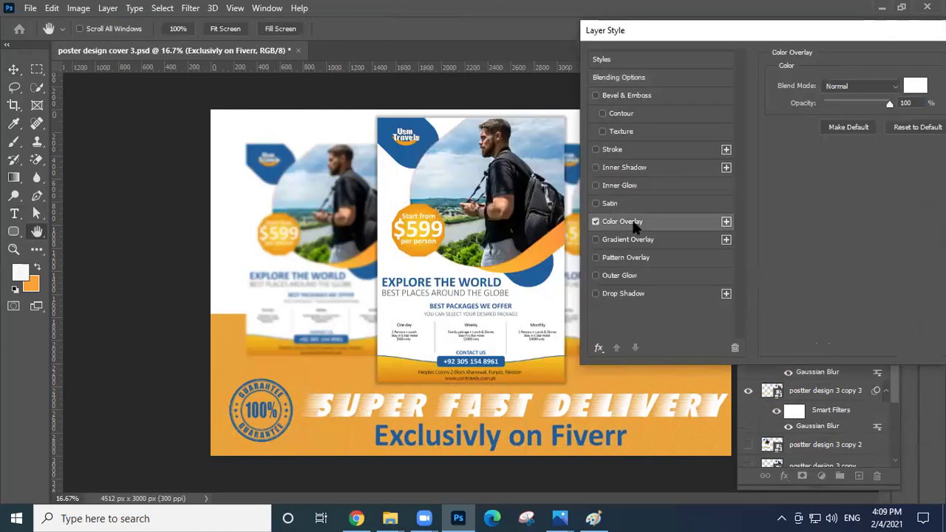
key("Return")
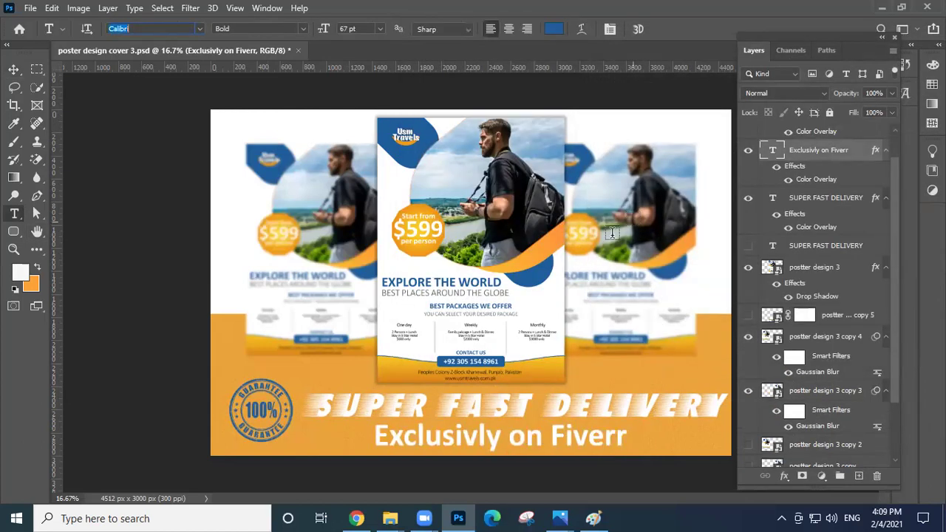
left_click(199, 28)
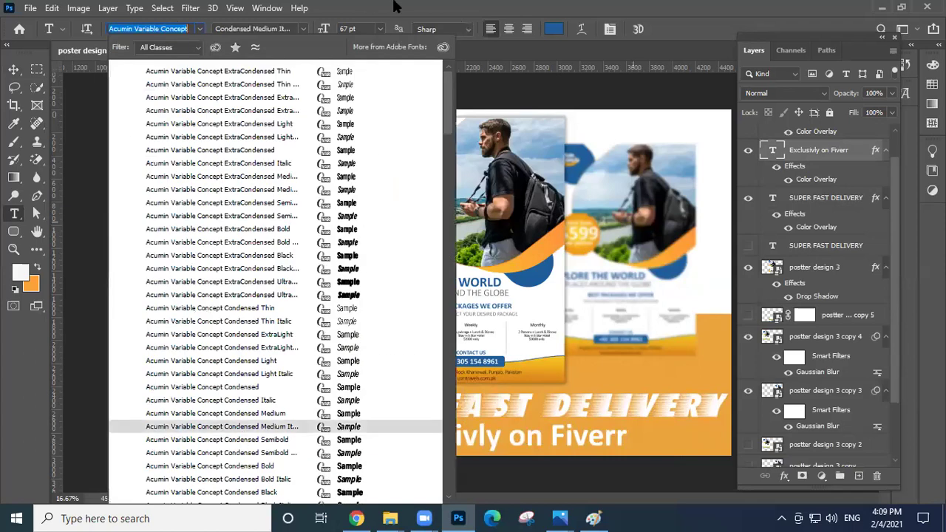
key("Escape")
key("v")
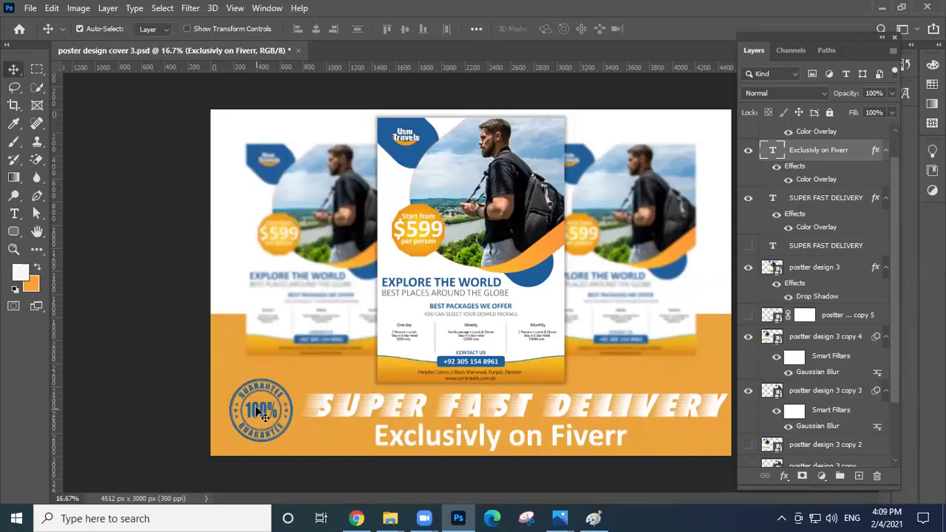
Change the 100% guarantee stamp's Color Overlay to near-white (fdfeff) and save the document.
left_click(235, 415, "alt")
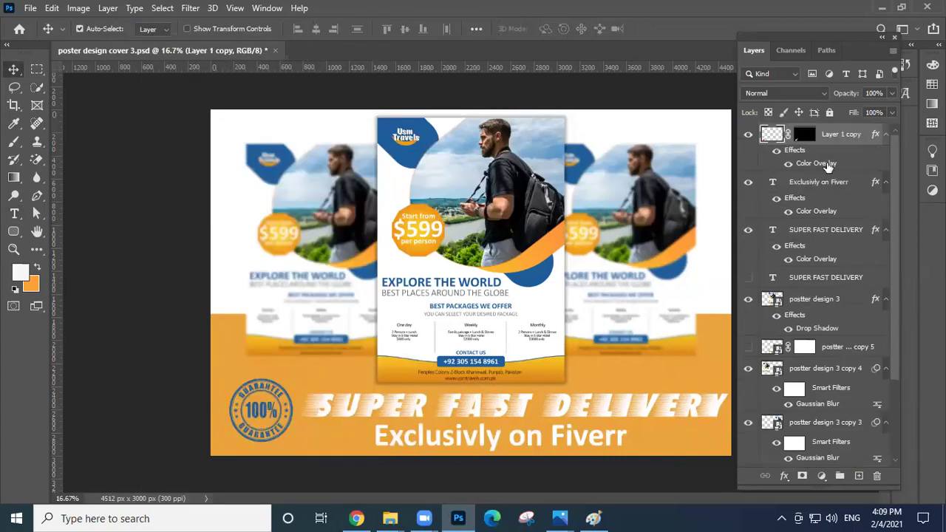
double_click(826, 164)
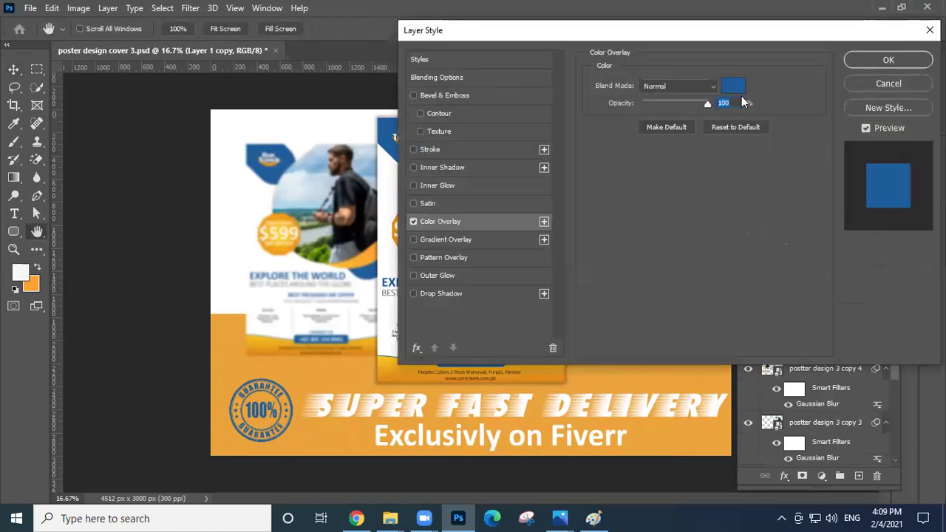
left_click(733, 86)
left_click(582, 215)
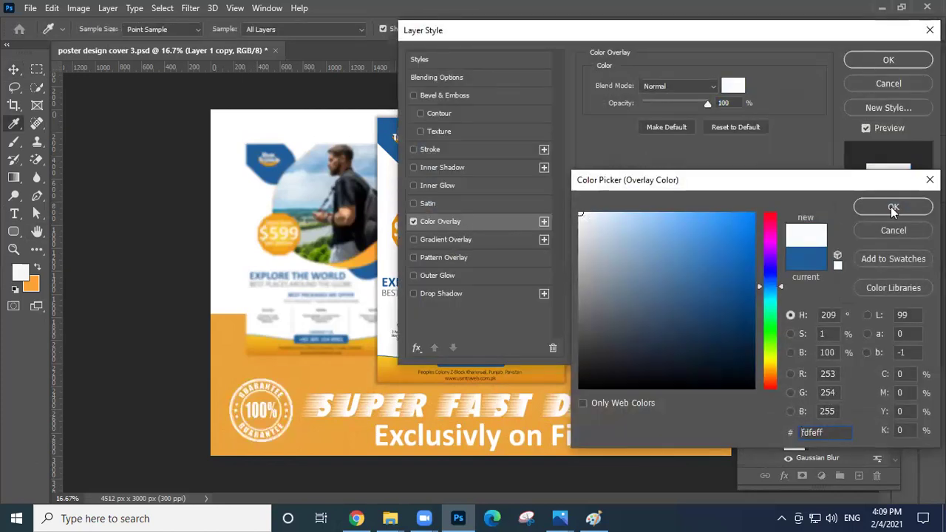
left_click(893, 208)
left_click(888, 60)
key("z")
left_click_drag(608, 321, 585, 312)
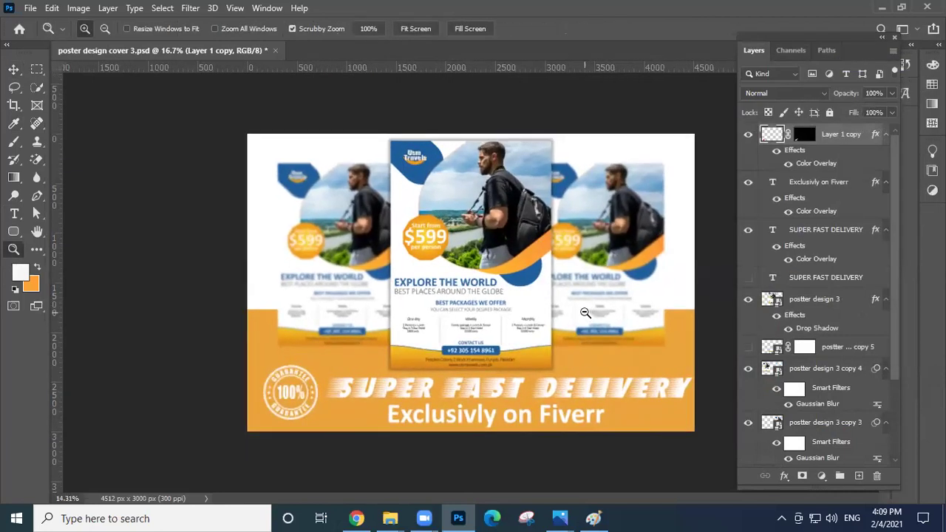
key("v")
key("ctrl+s")
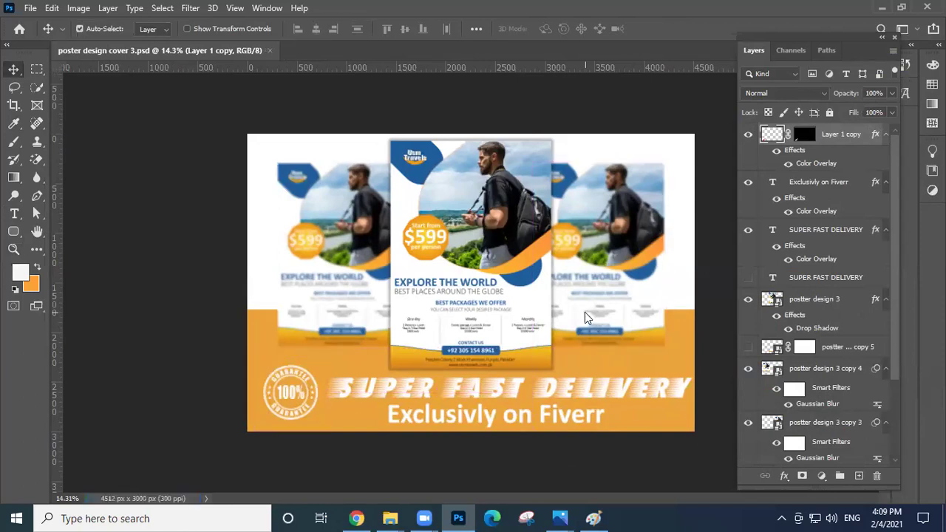
Toggle the guarantee stamp's Color Overlay off and on and undo its white recolouring.
left_click(788, 164)
left_click(789, 165)
key("ctrl")
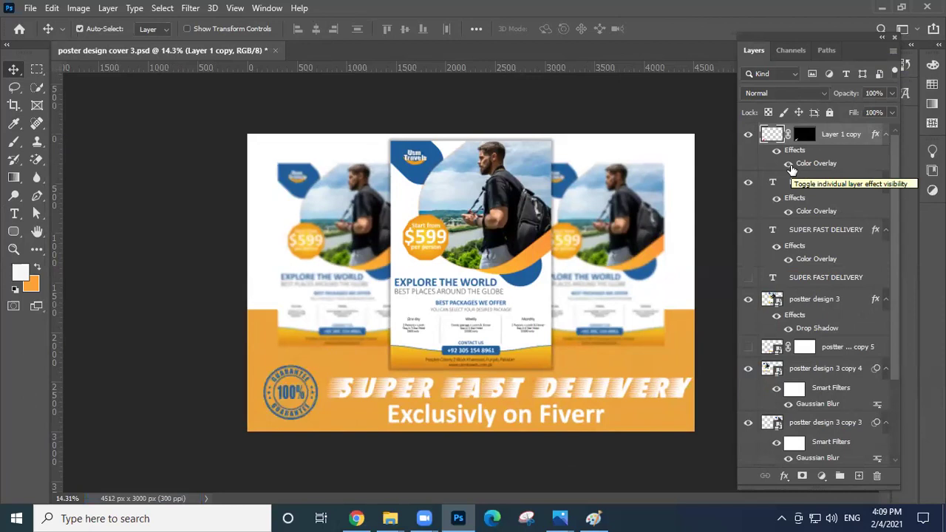
Add a new empty layer directly beneath the guarantee stamp's layer.
key("z")
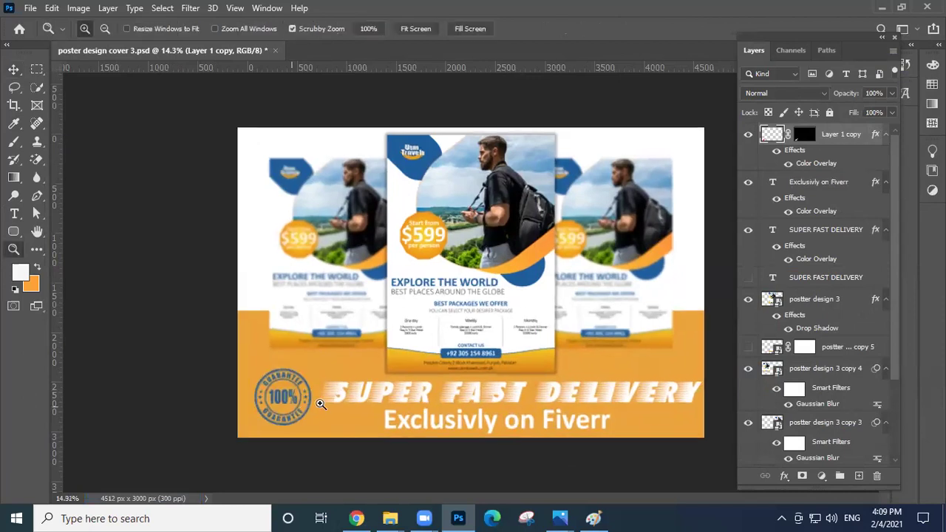
left_click(310, 390)
left_click(459, 292)
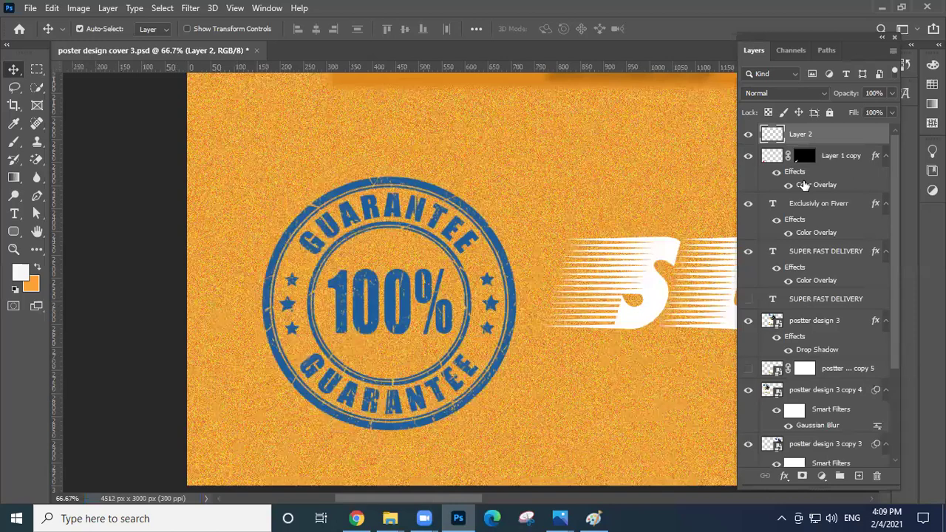
key("ctrl+[")
Make a circular selection around the guarantee stamp with the Elliptical Marquee and fill it with white on the new layer.
left_click(37, 70)
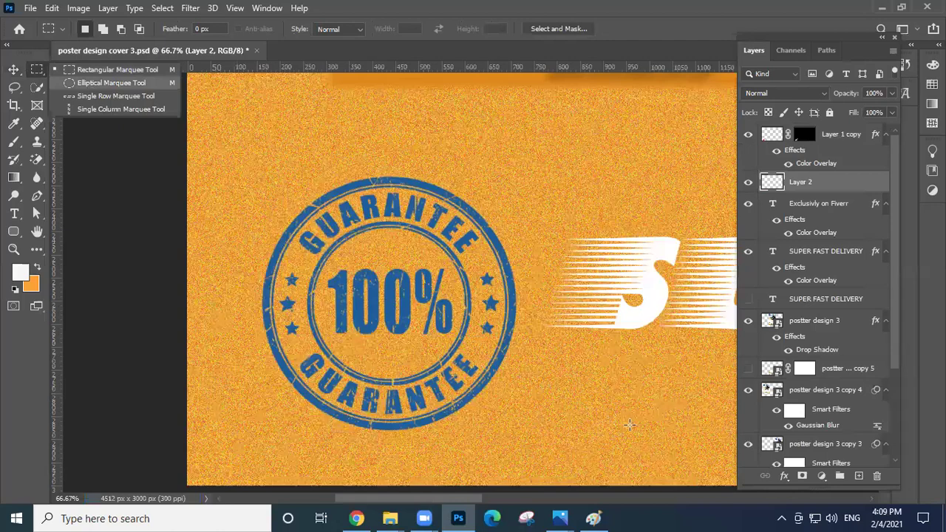
key("shift+m")
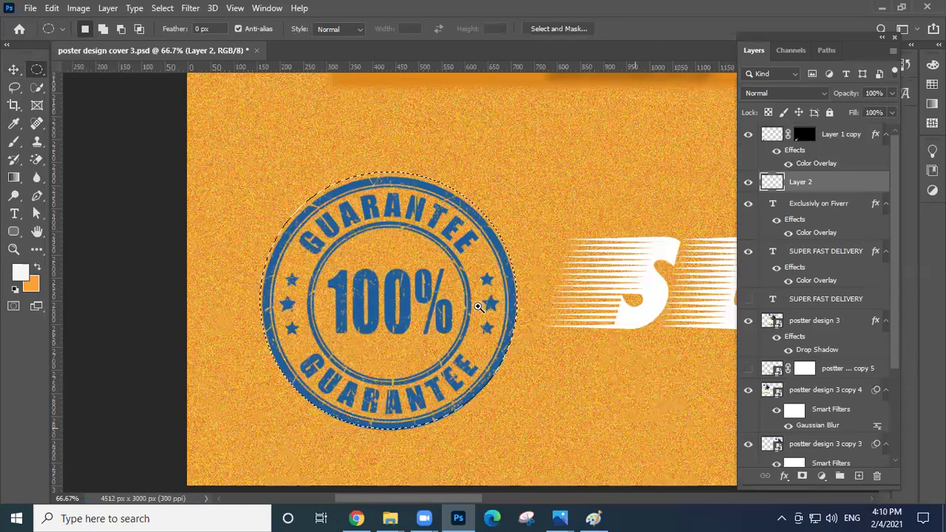
scroll(490, 306, "down", 8)
key("x")
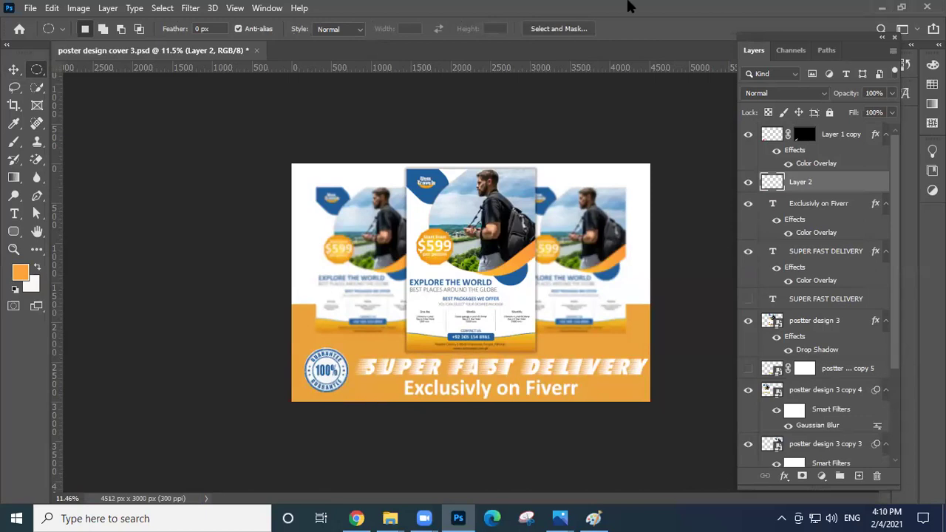
Add a Levels adjustment layer above the orange band's Layer 1 and clip it to that layer.
key("v")
left_click(628, 351)
scroll(805, 432, "down", 1)
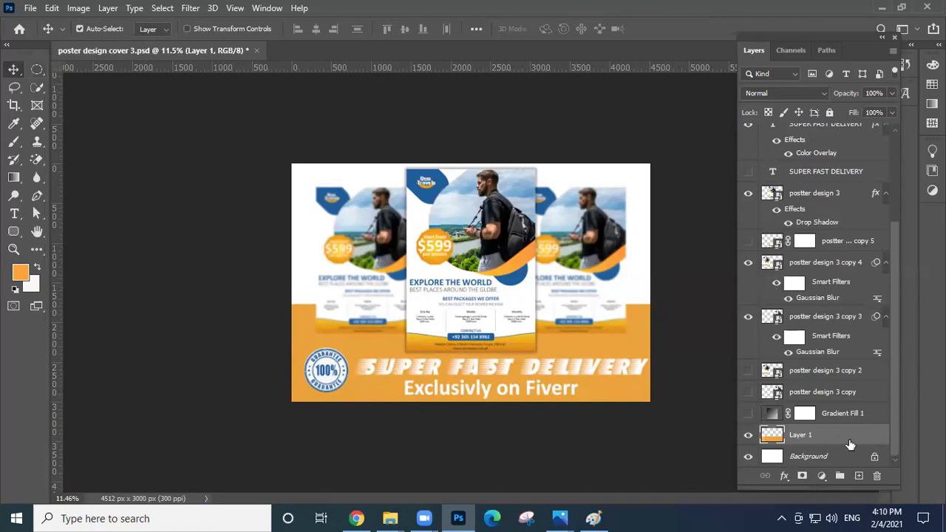
left_click(820, 475)
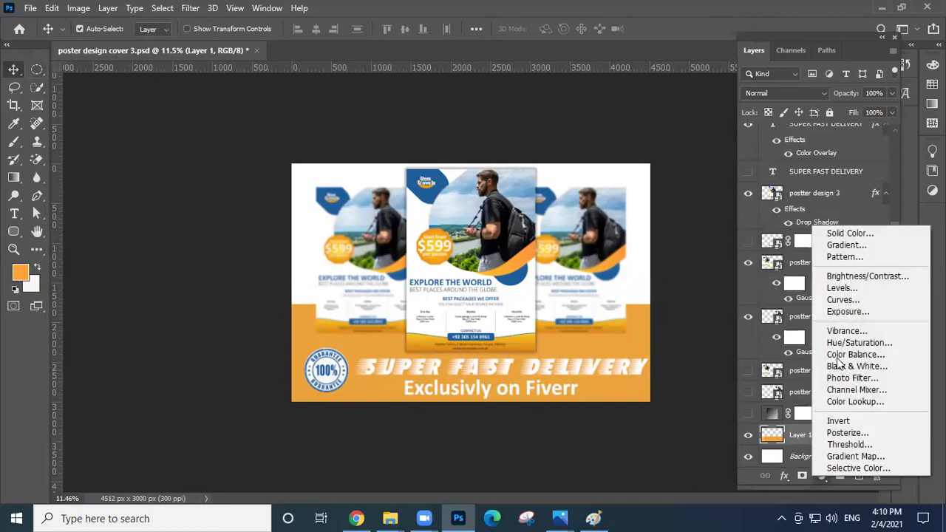
left_click(833, 288)
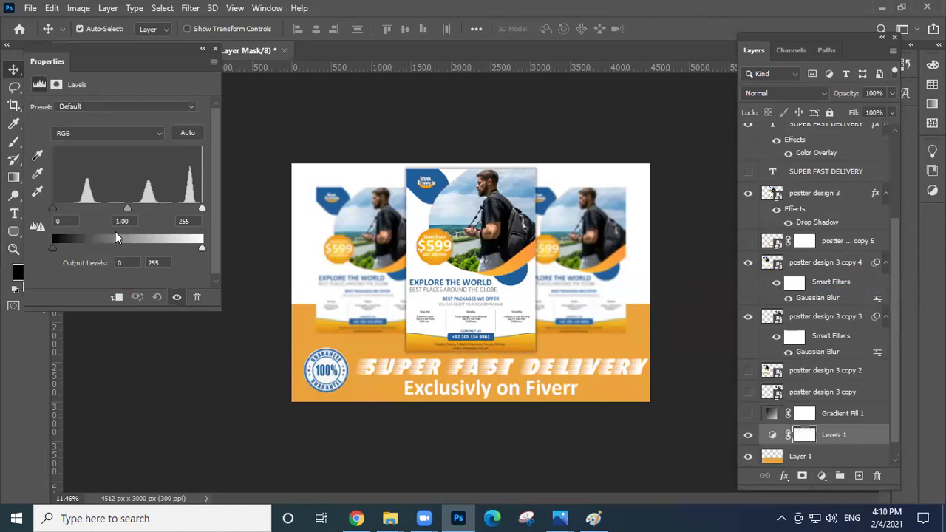
left_click(116, 296)
Set the Levels adjustment's shadow input to 59 and midtones to 0.95 to deepen the orange band.
left_click_drag(127, 207, 151, 210)
left_click_drag(57, 208, 87, 223)
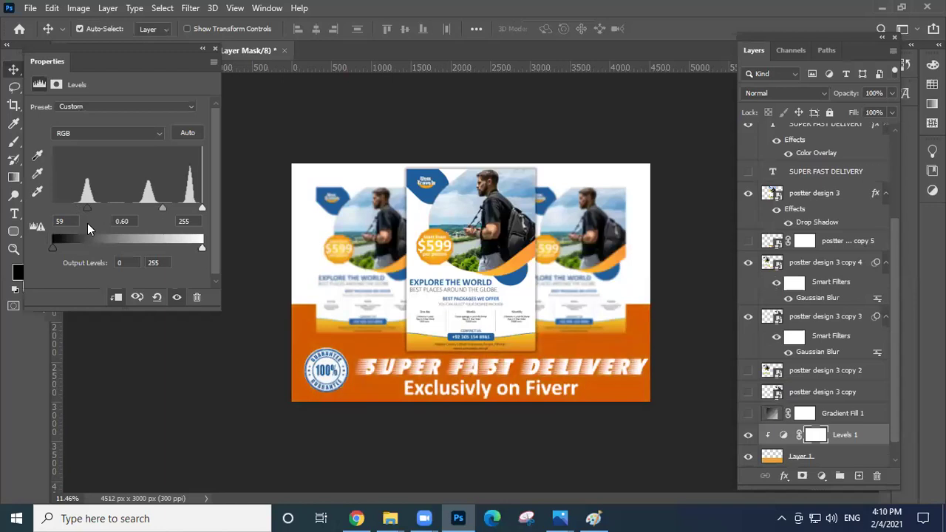
left_click_drag(159, 214, 146, 211)
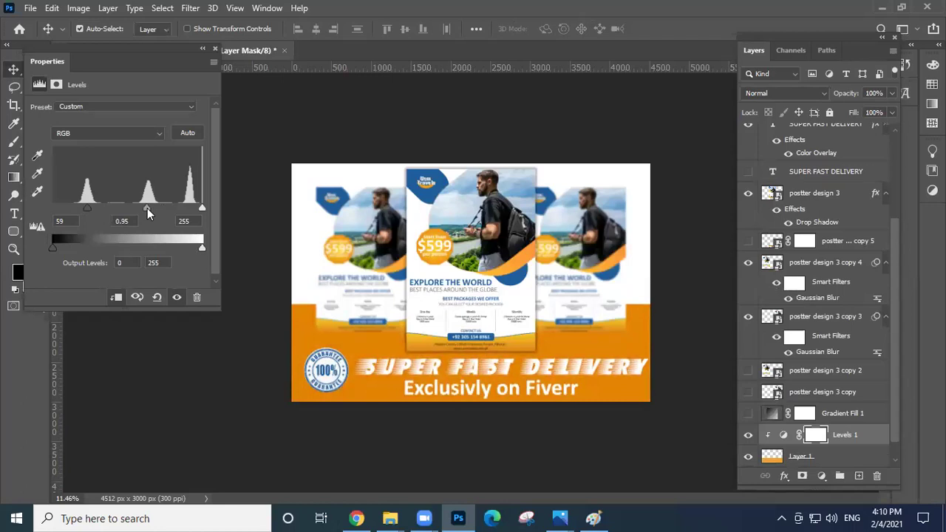
left_click(215, 49)
Compare the orange band with and without the Levels adjustment and save the document.
left_click(747, 435)
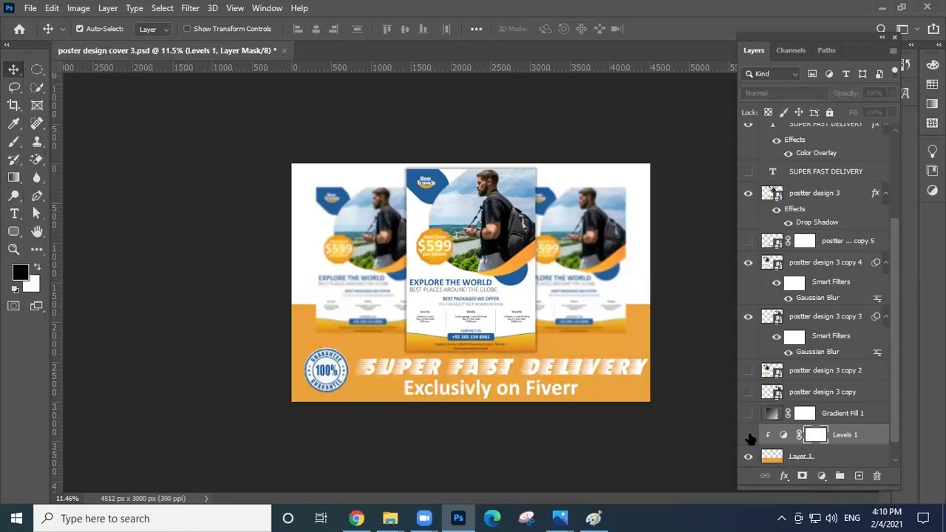
left_click(748, 435)
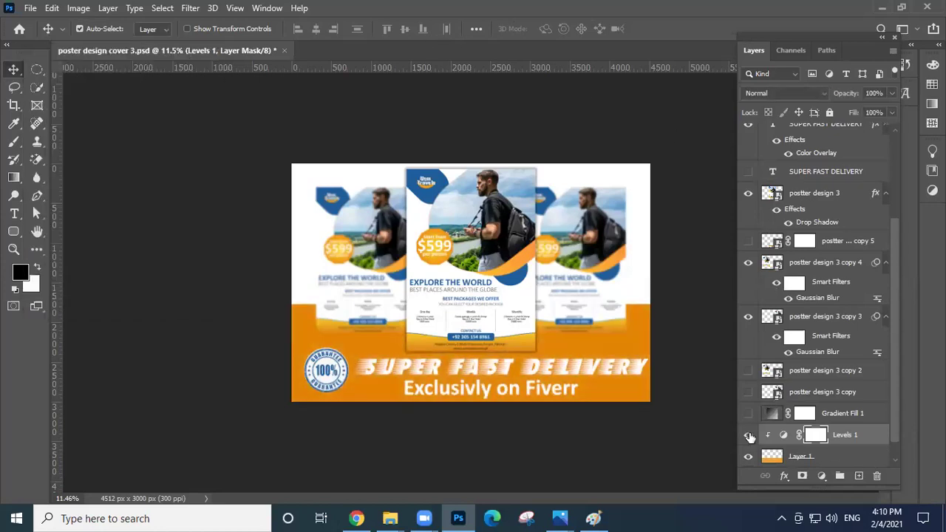
left_click(748, 457)
left_click(748, 457)
mouse_move(357, 517)
key("ctrl+w")
left_click(357, 324)
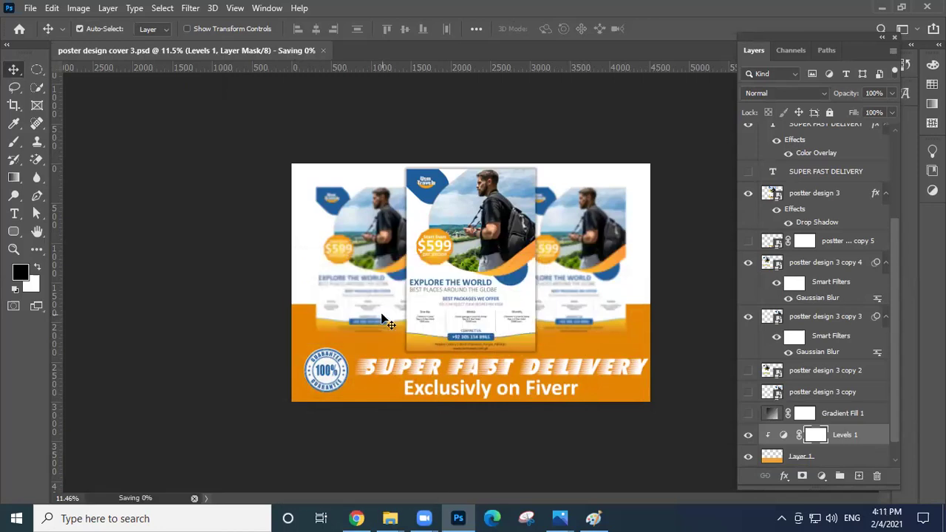
Switch to Chrome and look through the three gallery images in the Fiverr poster gig preview.
left_click(357, 518)
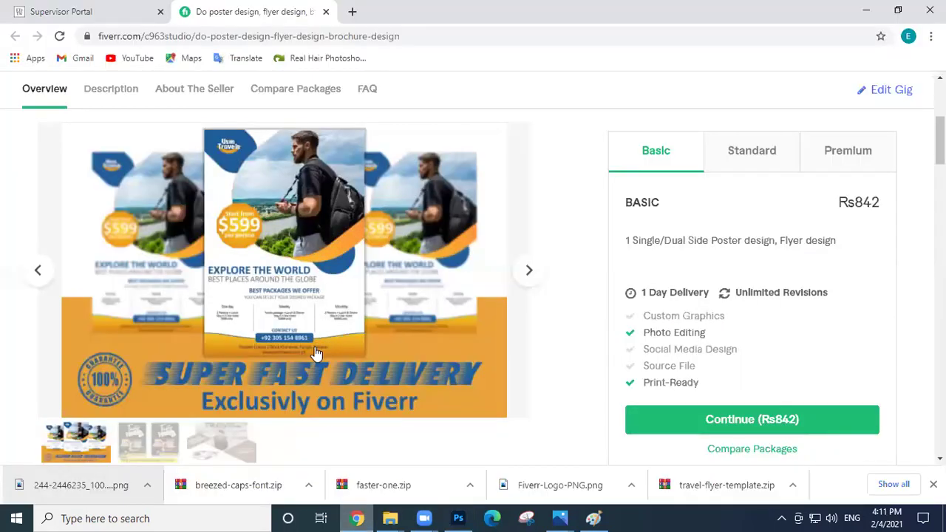
scroll(314, 353, "down", 2)
scroll(312, 352, "up", 3)
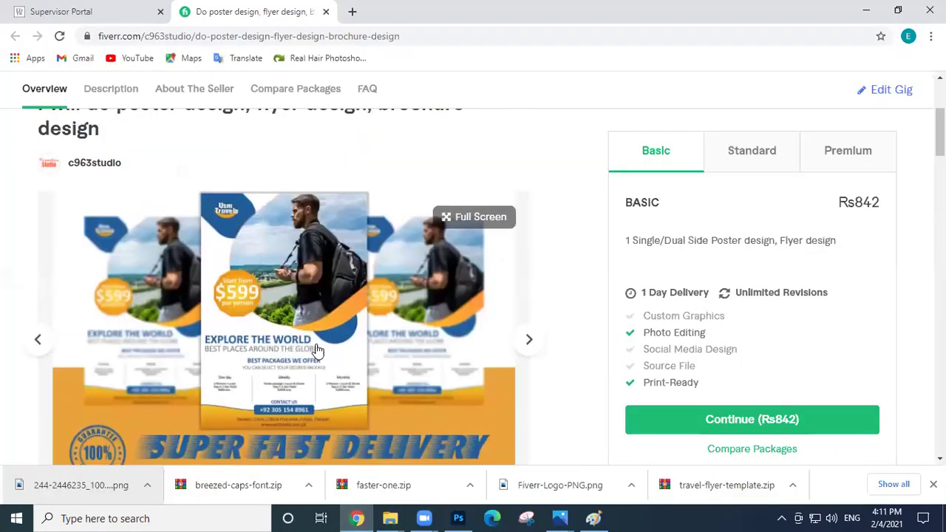
scroll(353, 343, "down", 2)
scroll(358, 345, "up", 1)
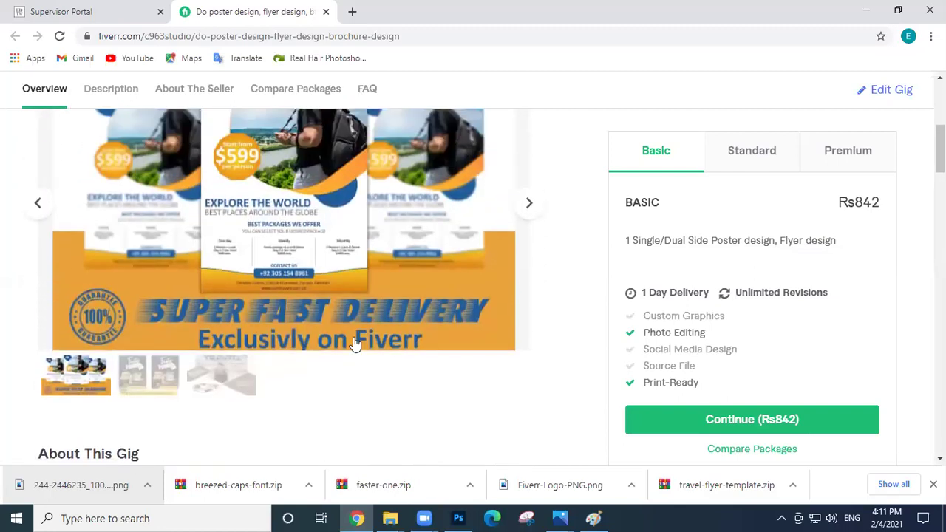
left_click(530, 271)
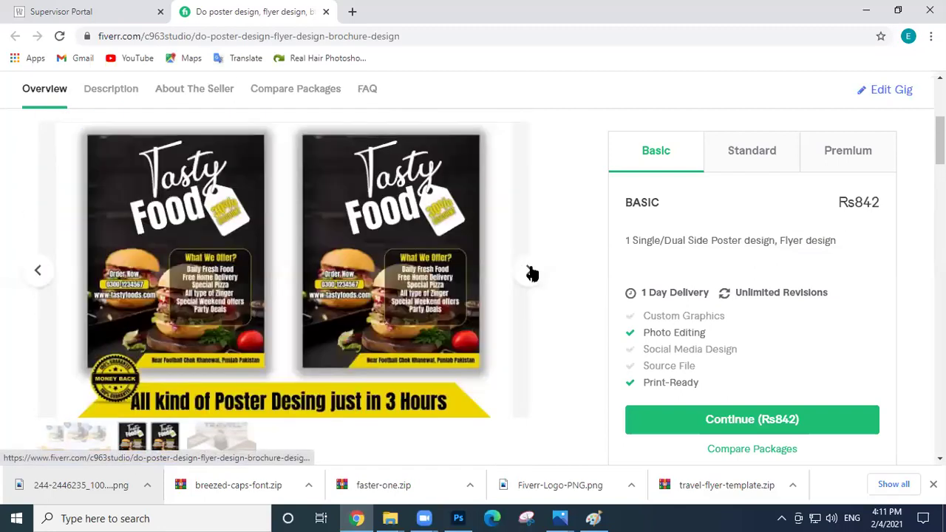
left_click(529, 272)
scroll(528, 293, "down", 2)
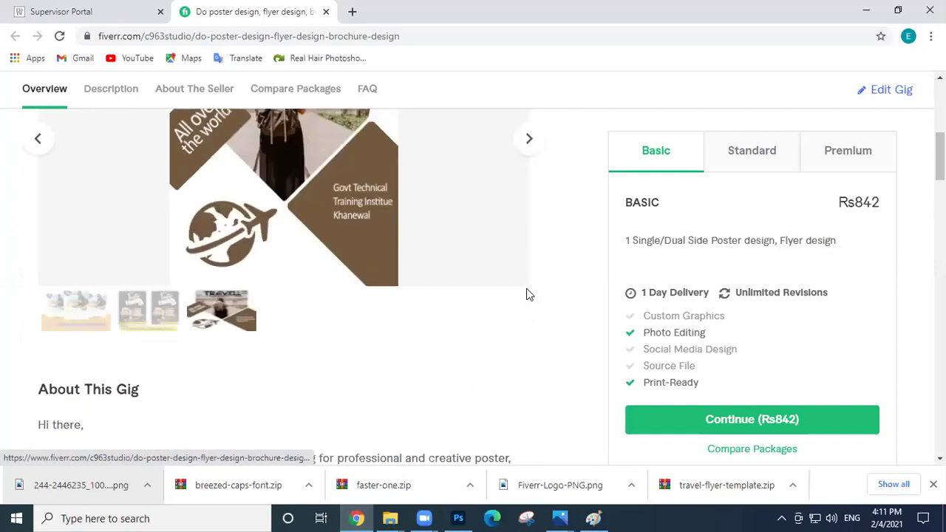
scroll(528, 293, "up", 5)
Open Fiverr's Buyer Requests page and reload it to check for active requests.
mouse_move(559, 99)
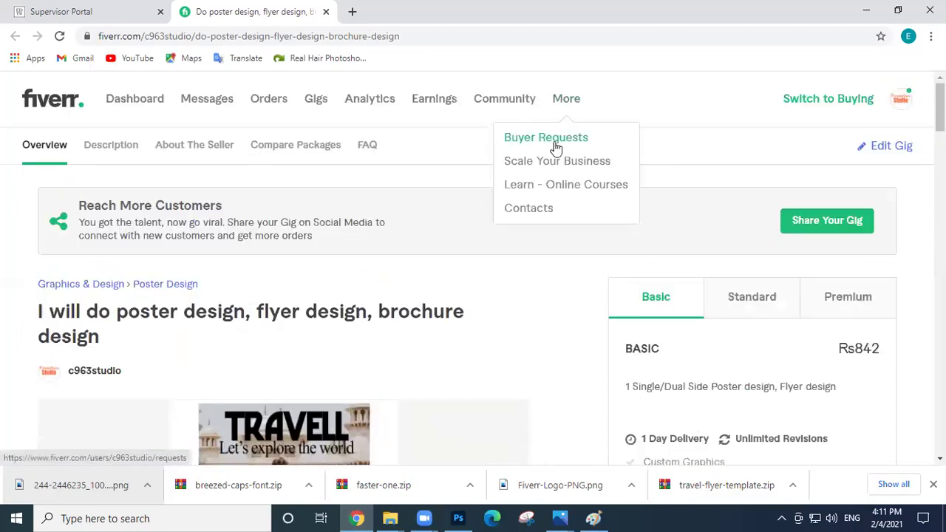
left_click(556, 148)
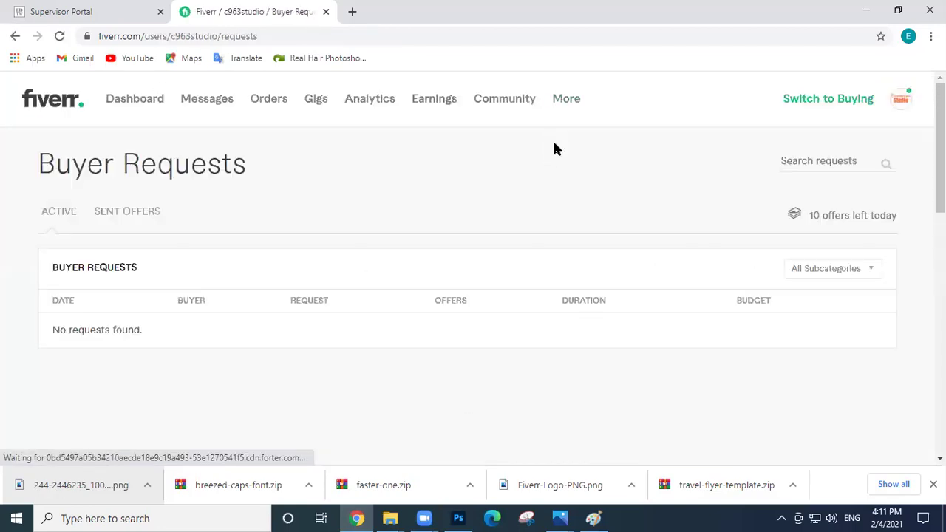
left_click(60, 37)
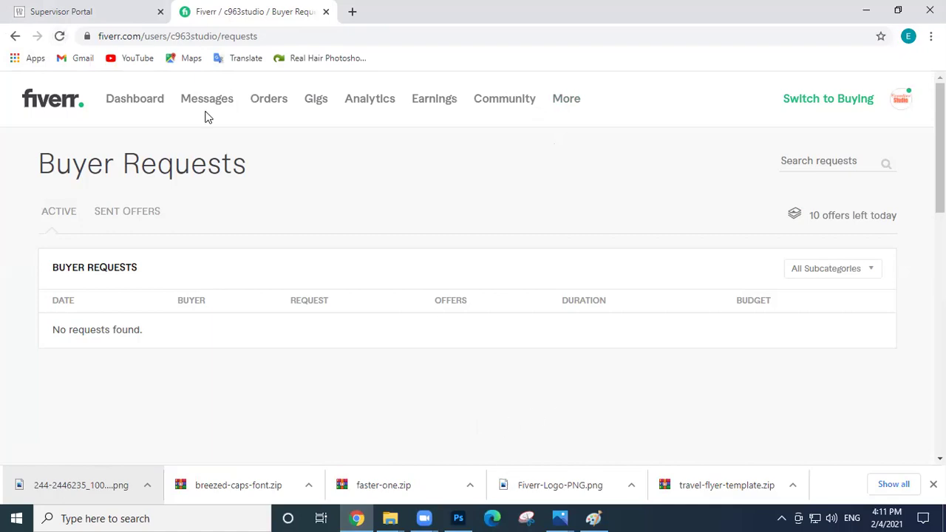
left_click(59, 36)
left_click(59, 36)
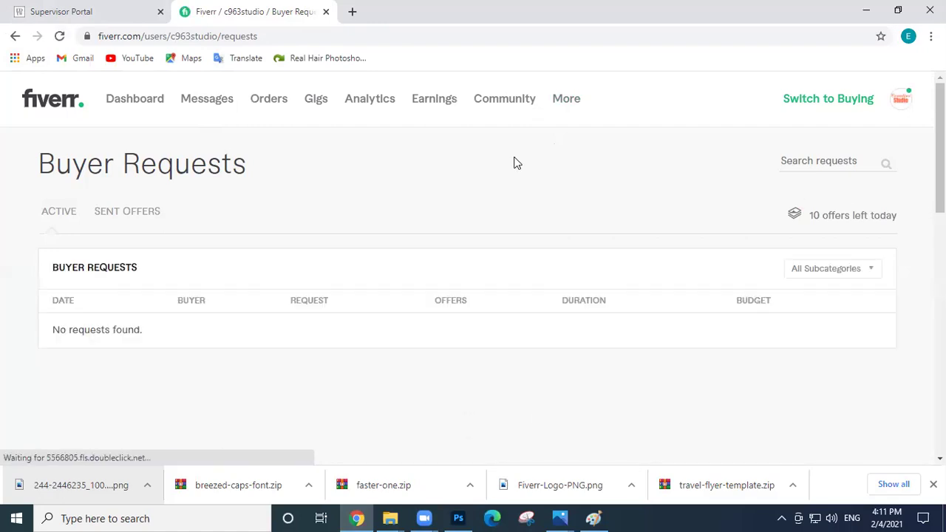
left_click(58, 38)
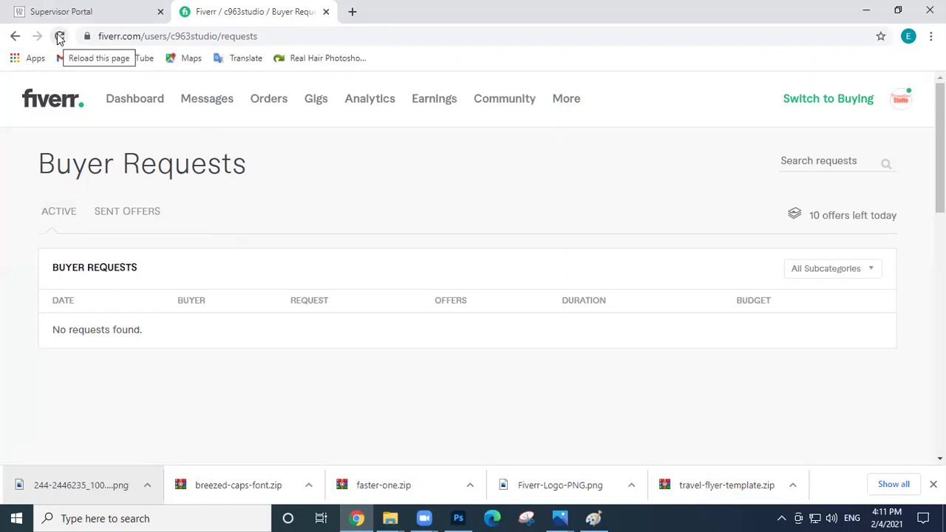
Filter the buyer requests by the Poster Design subcategory.
left_click(848, 269)
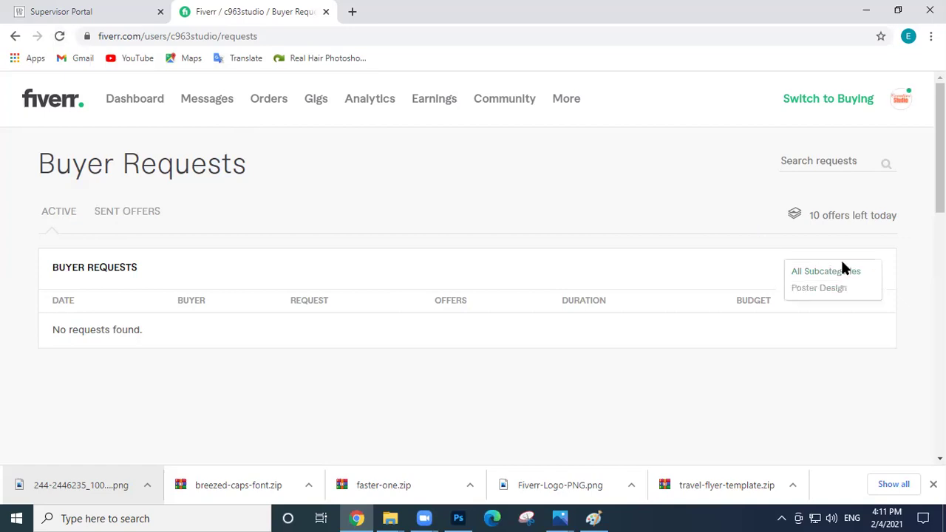
left_click(593, 376)
scroll(329, 306, "down", 1)
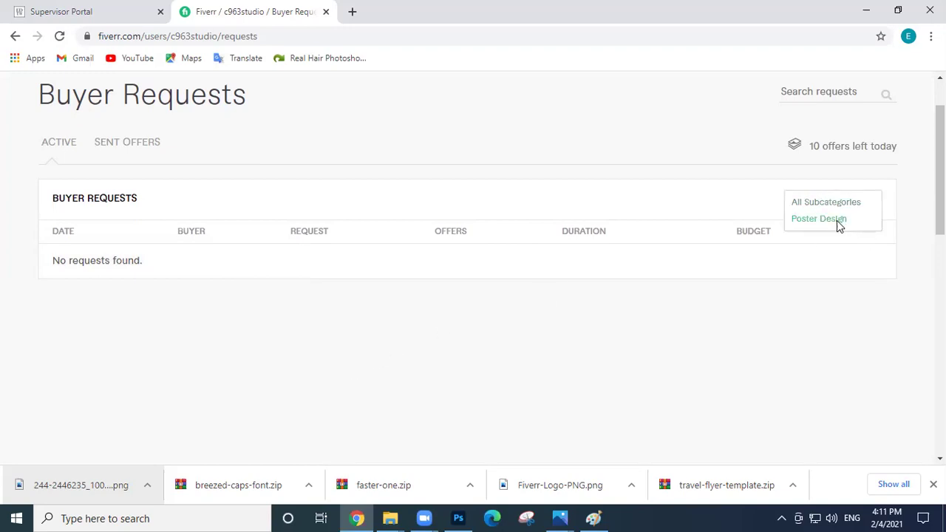
left_click(836, 220)
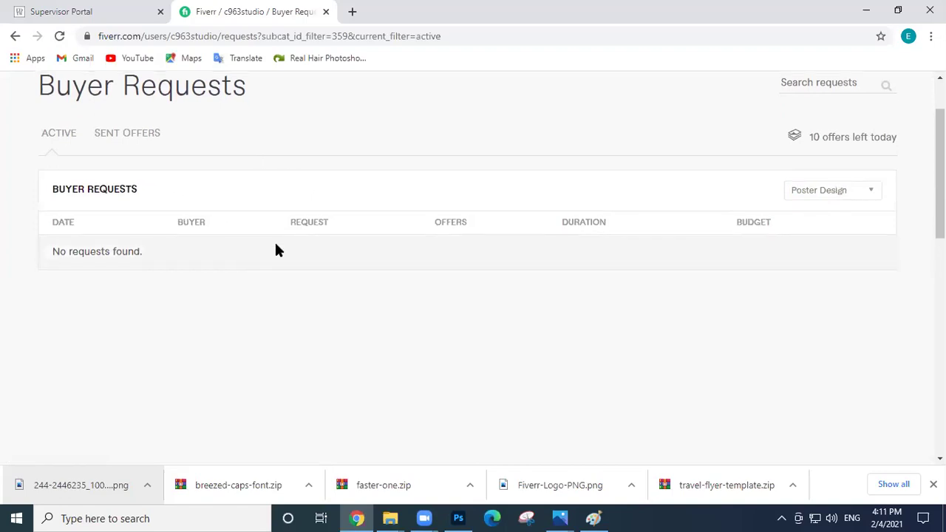
scroll(275, 250, "down", 1)
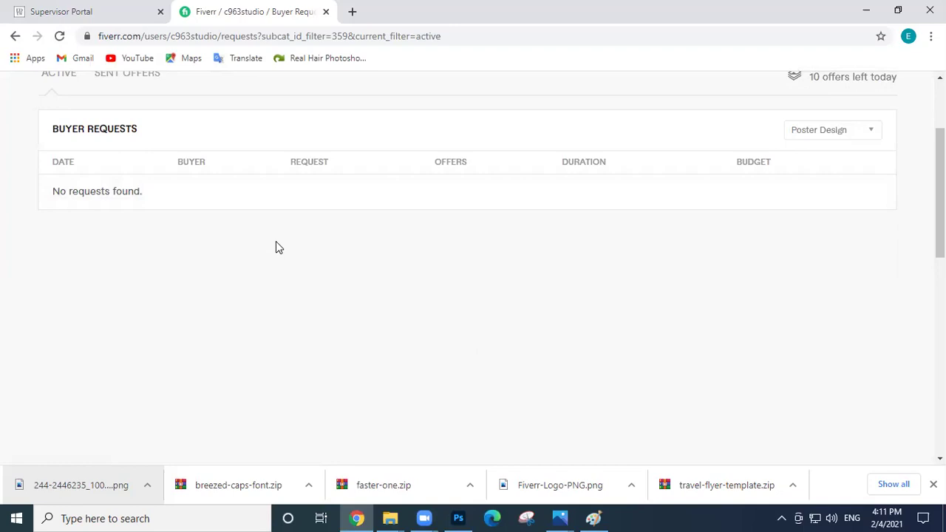
Reselect the Poster Design subcategory for the buyer requests and reload the page.
left_click(825, 134)
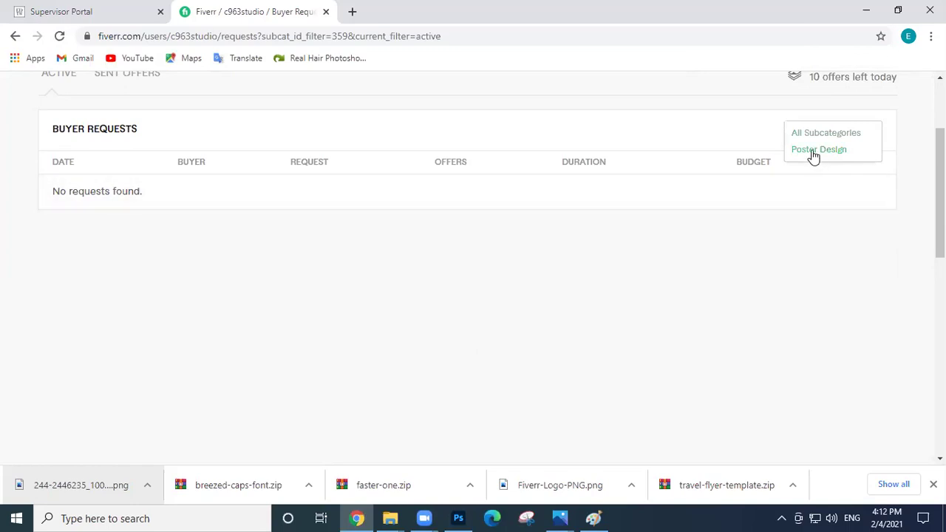
left_click(808, 240)
left_click(834, 136)
left_click(829, 151)
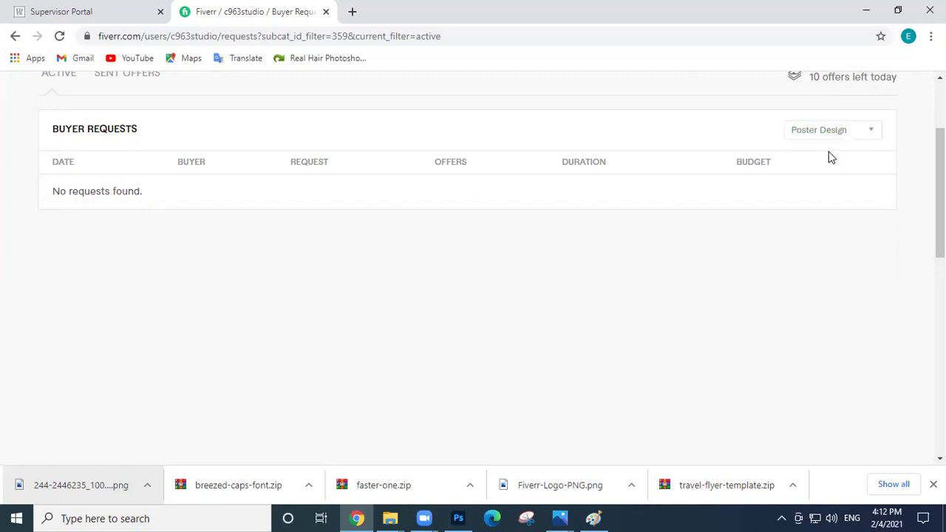
left_click(59, 35)
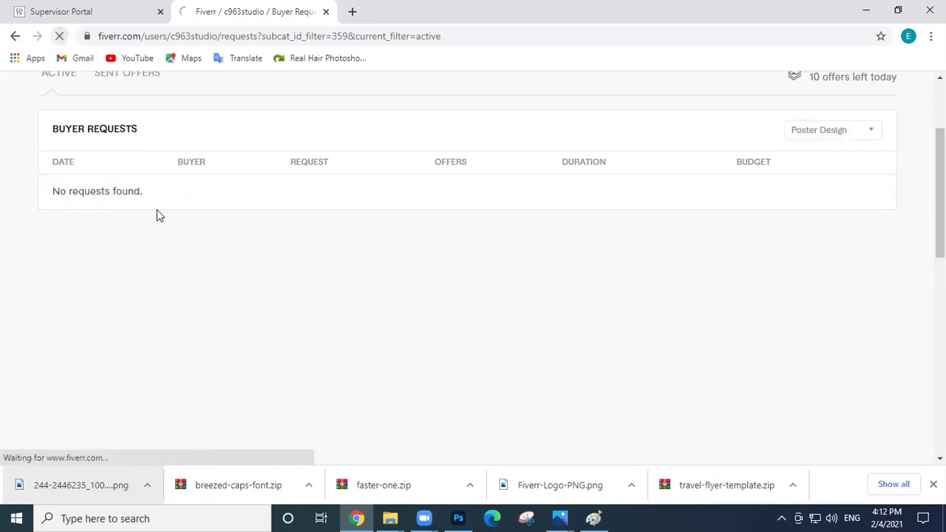